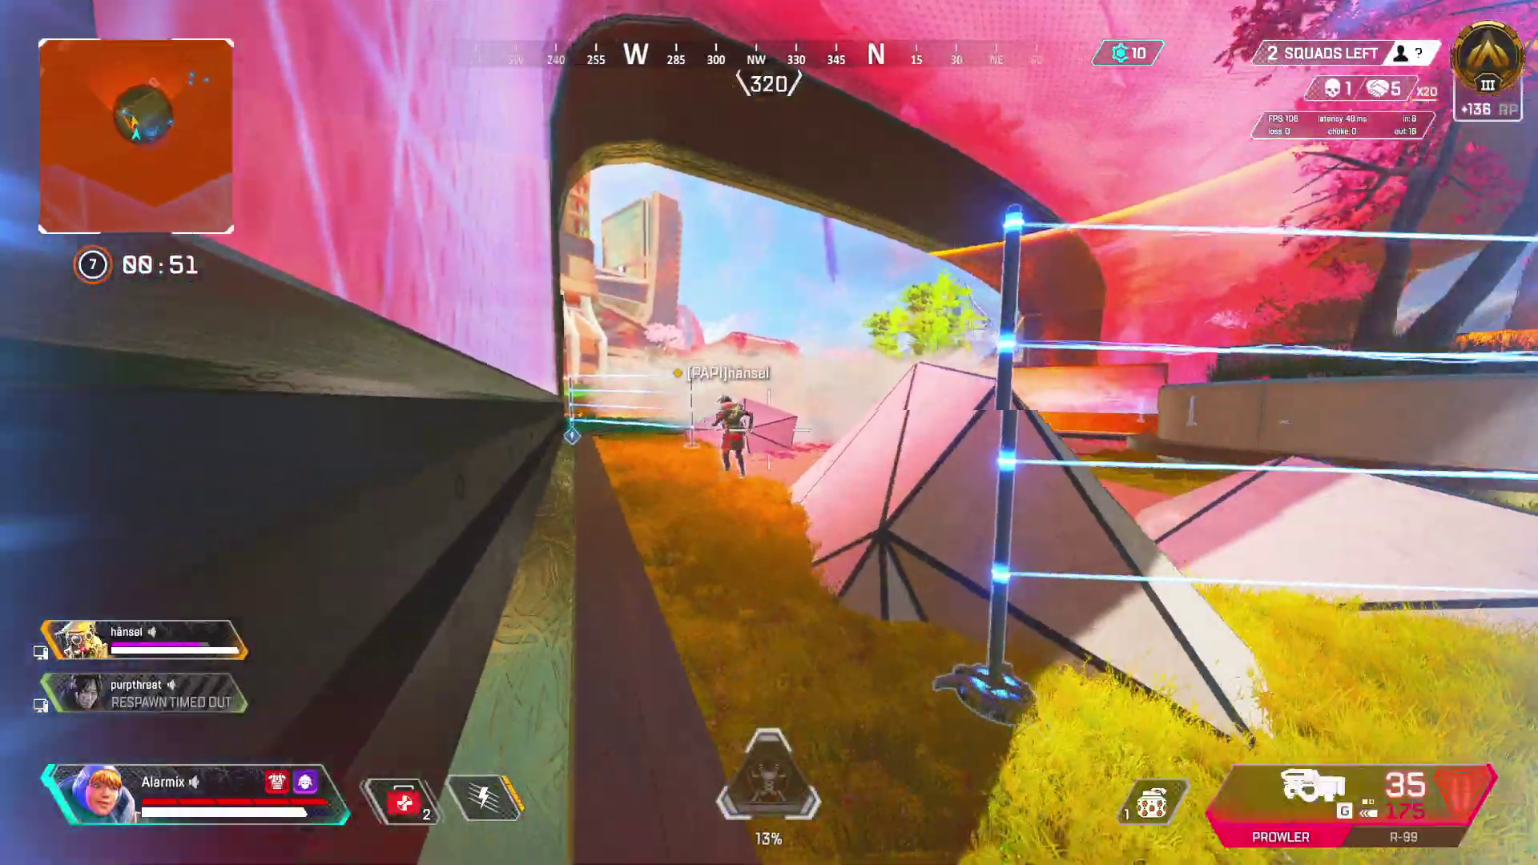
pyautogui.rightClick(769, 433)
pyautogui.click(769, 433)
pyautogui.click(769, 433)
pyautogui.click(769, 432)
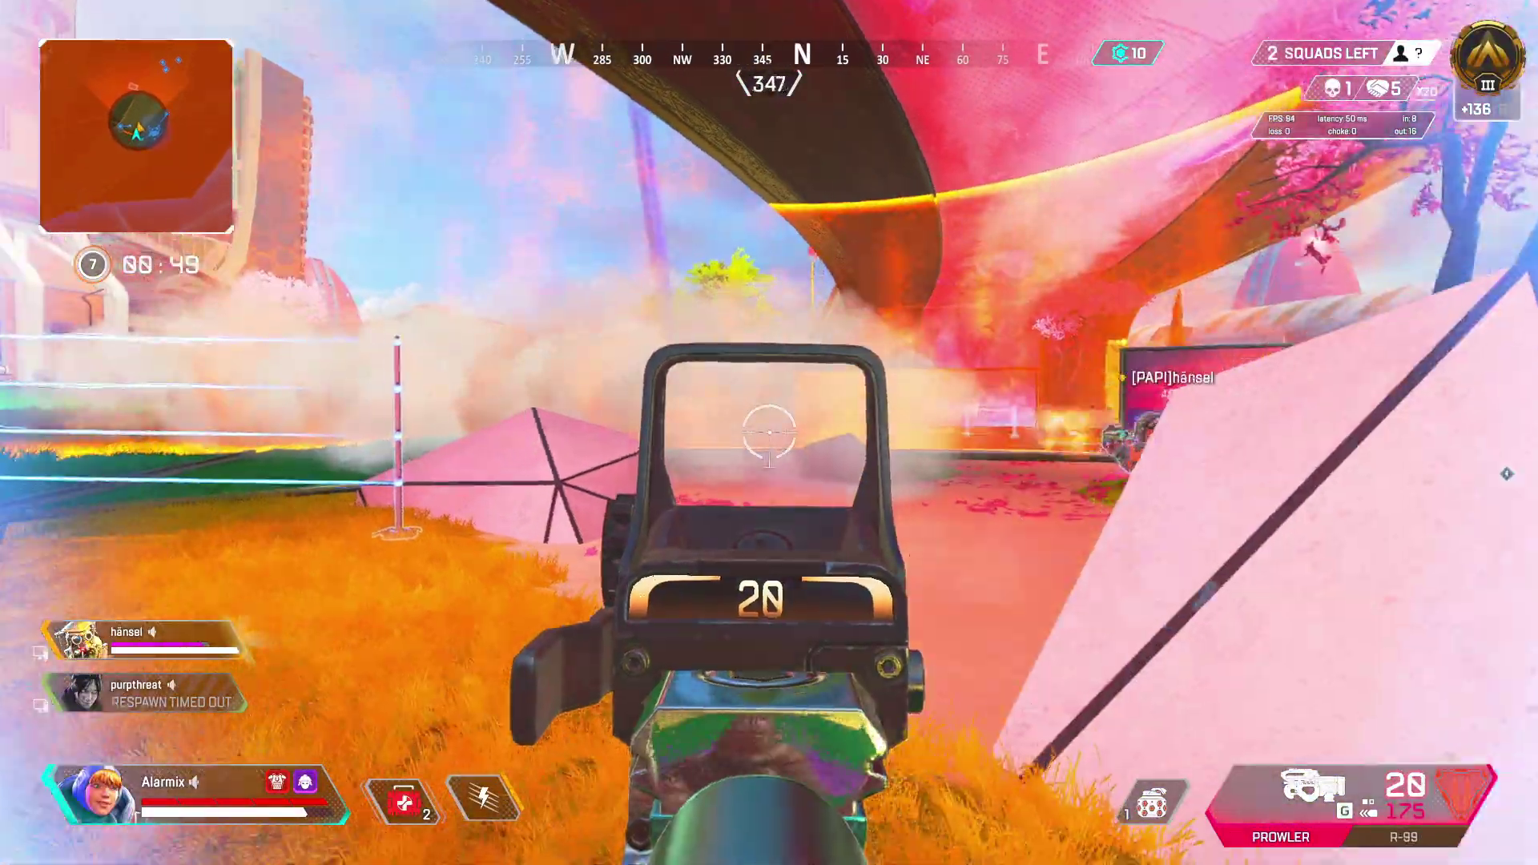
pyautogui.press('r')
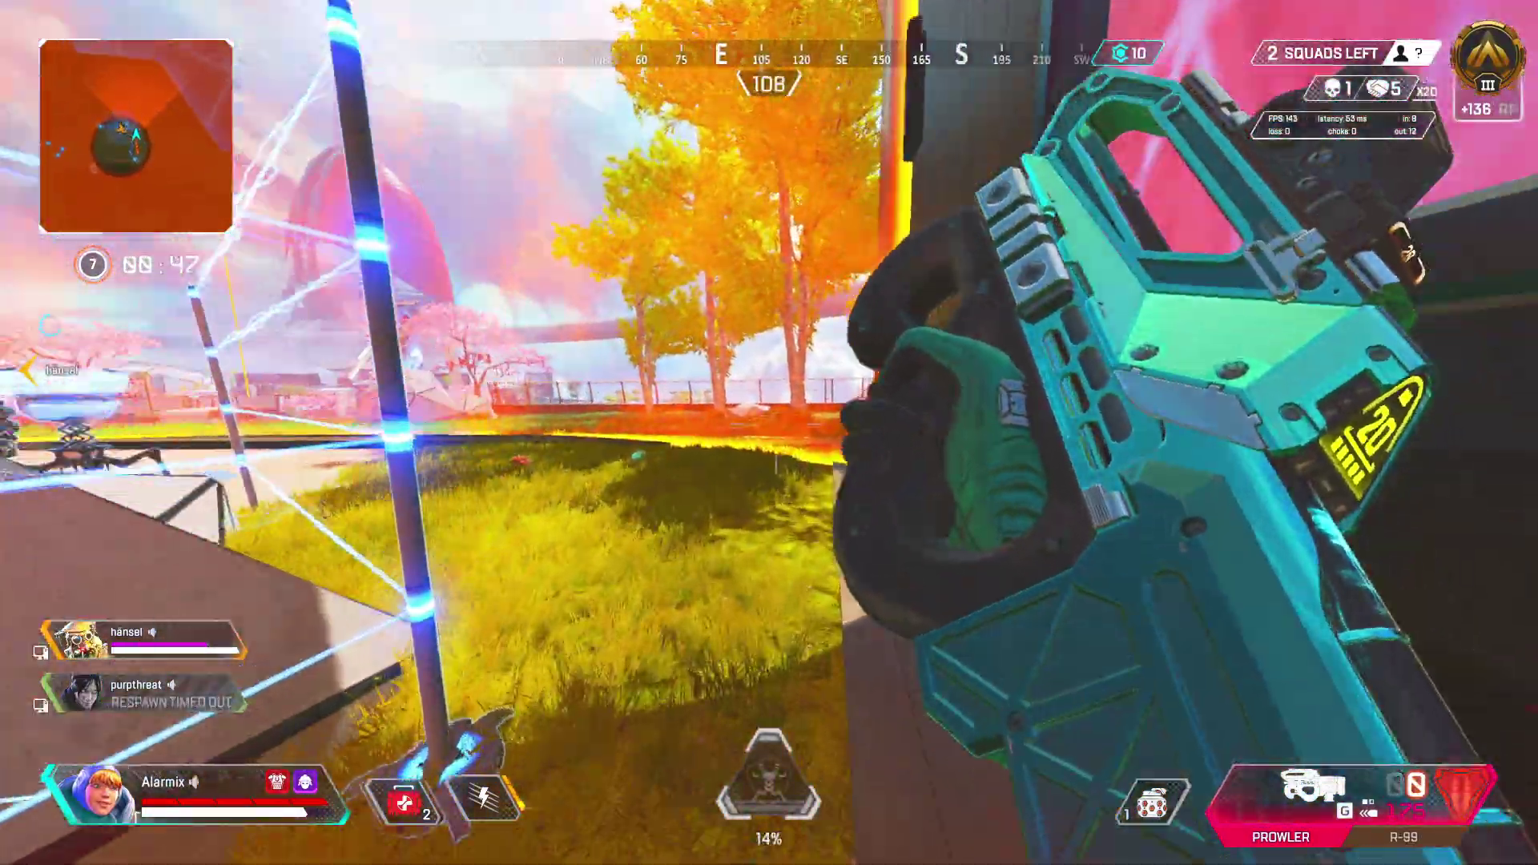
pyautogui.press('w')
pyautogui.rightClick(769, 433)
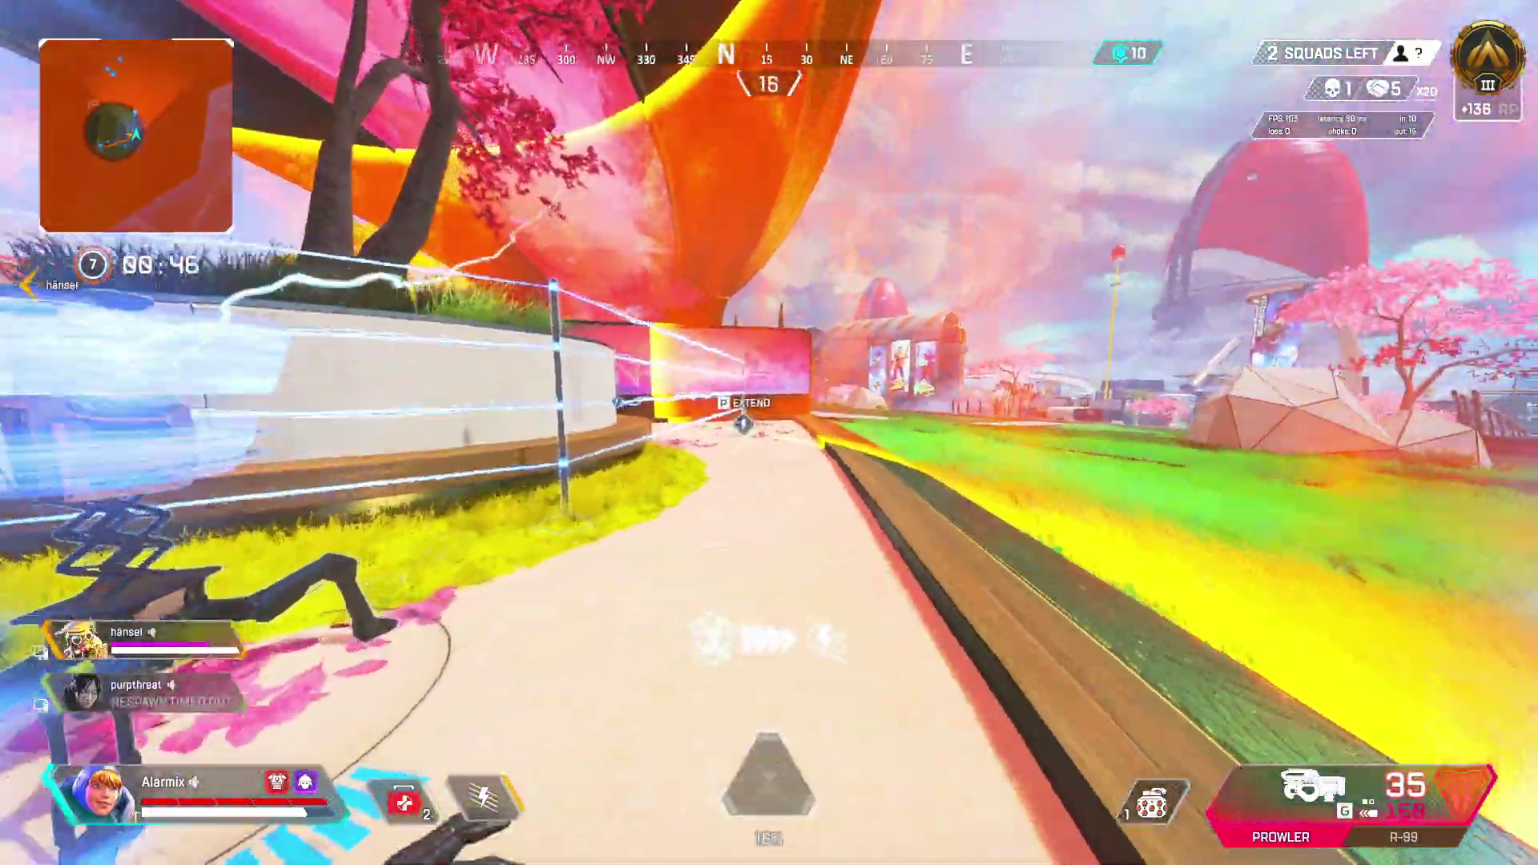
pyautogui.rightClick(769, 432)
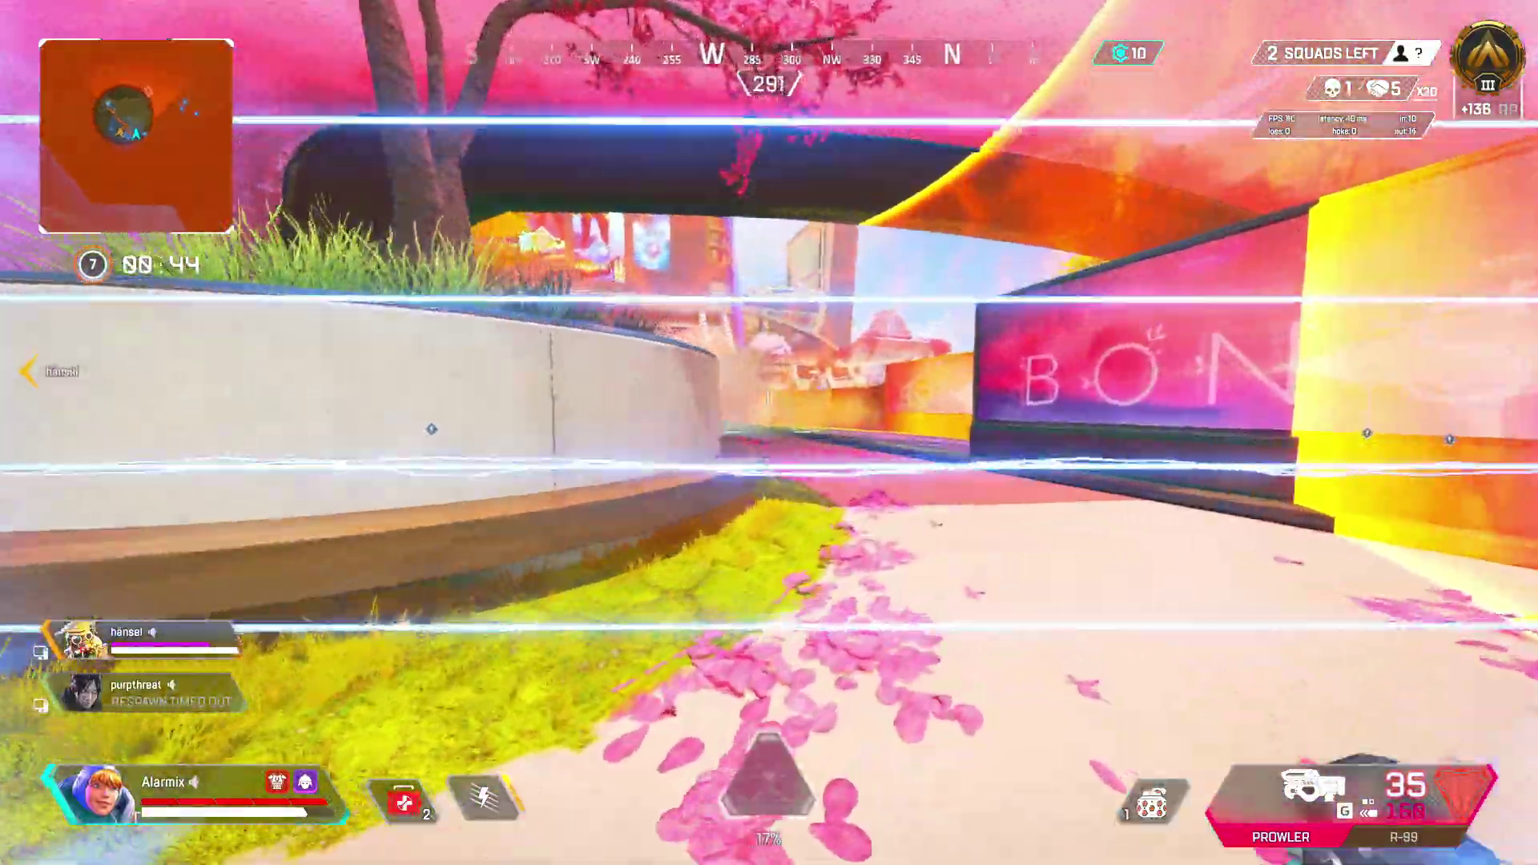
pyautogui.rightClick(769, 433)
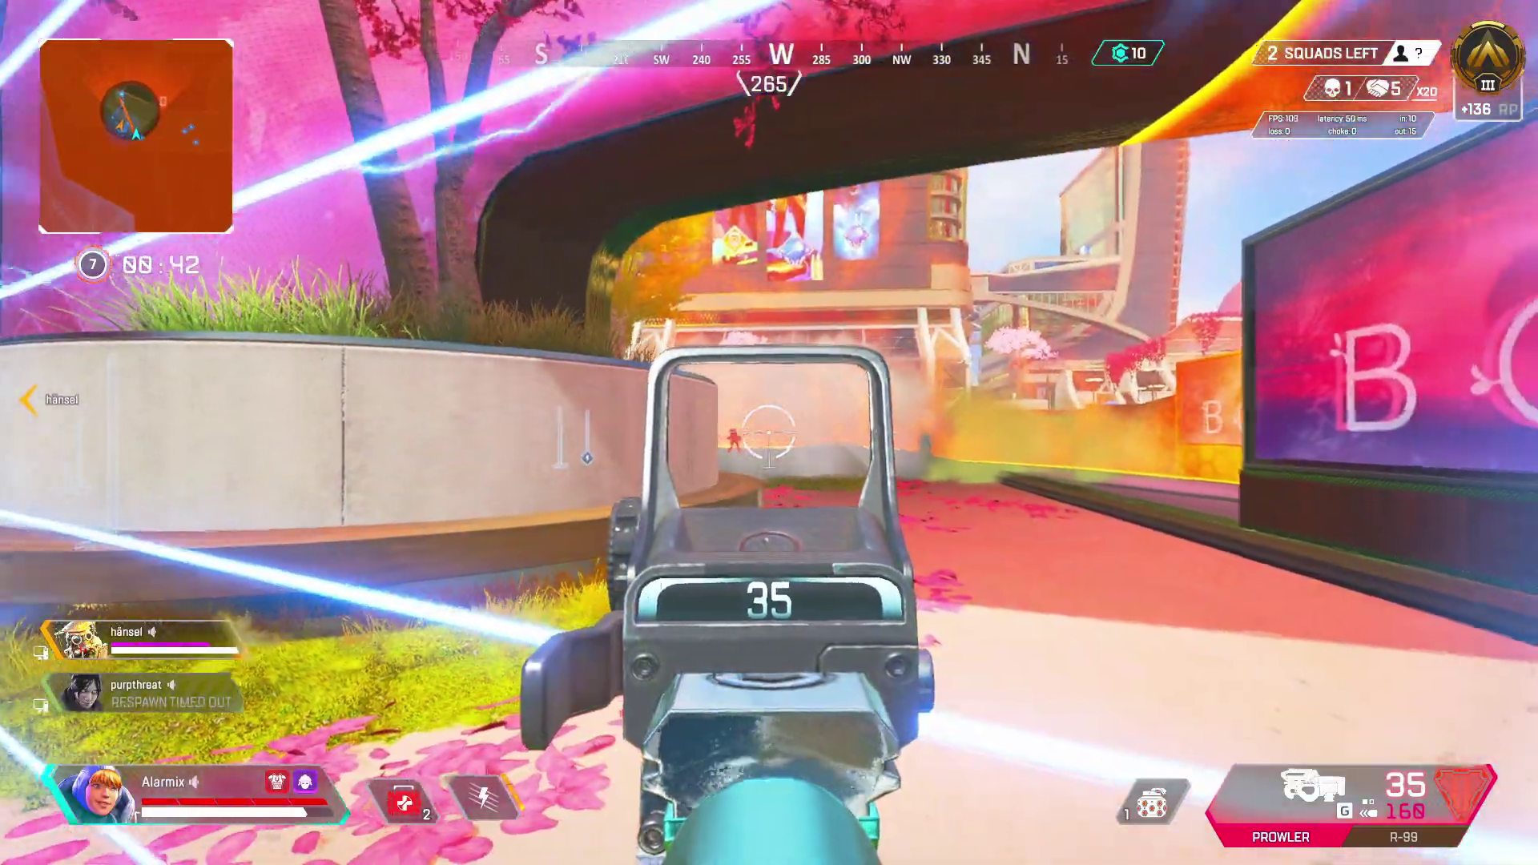
pyautogui.moveTo(769, 432); pyautogui.dragTo(769, 432)
pyautogui.press('1')
pyautogui.click(769, 432)
pyautogui.press('4')
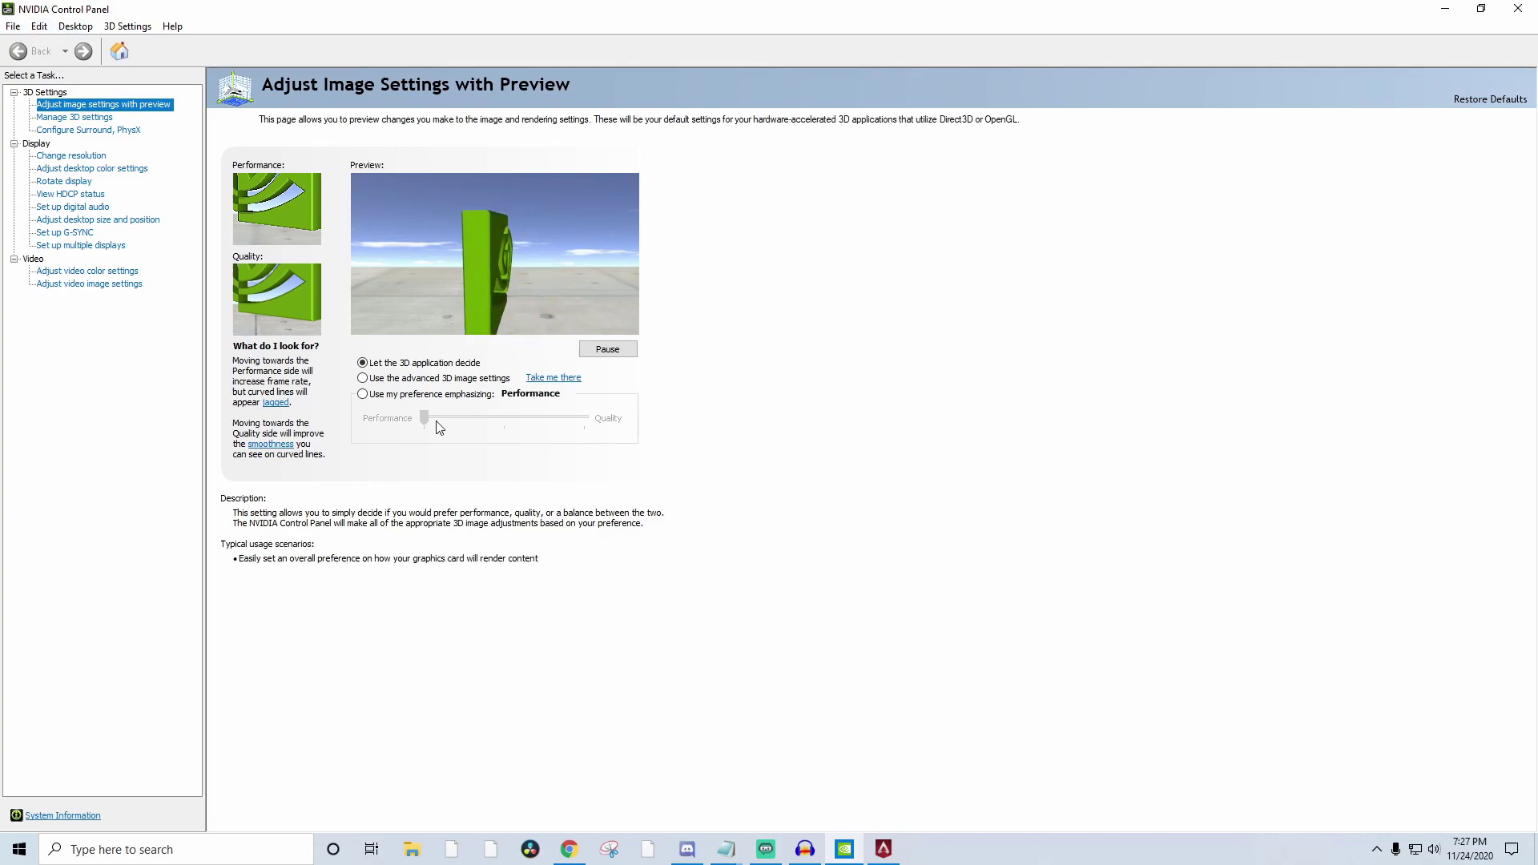
# - Make the 3D image settings use my preference, trying the Quality emphasis and settling on Performance
pyautogui.click(379, 395)
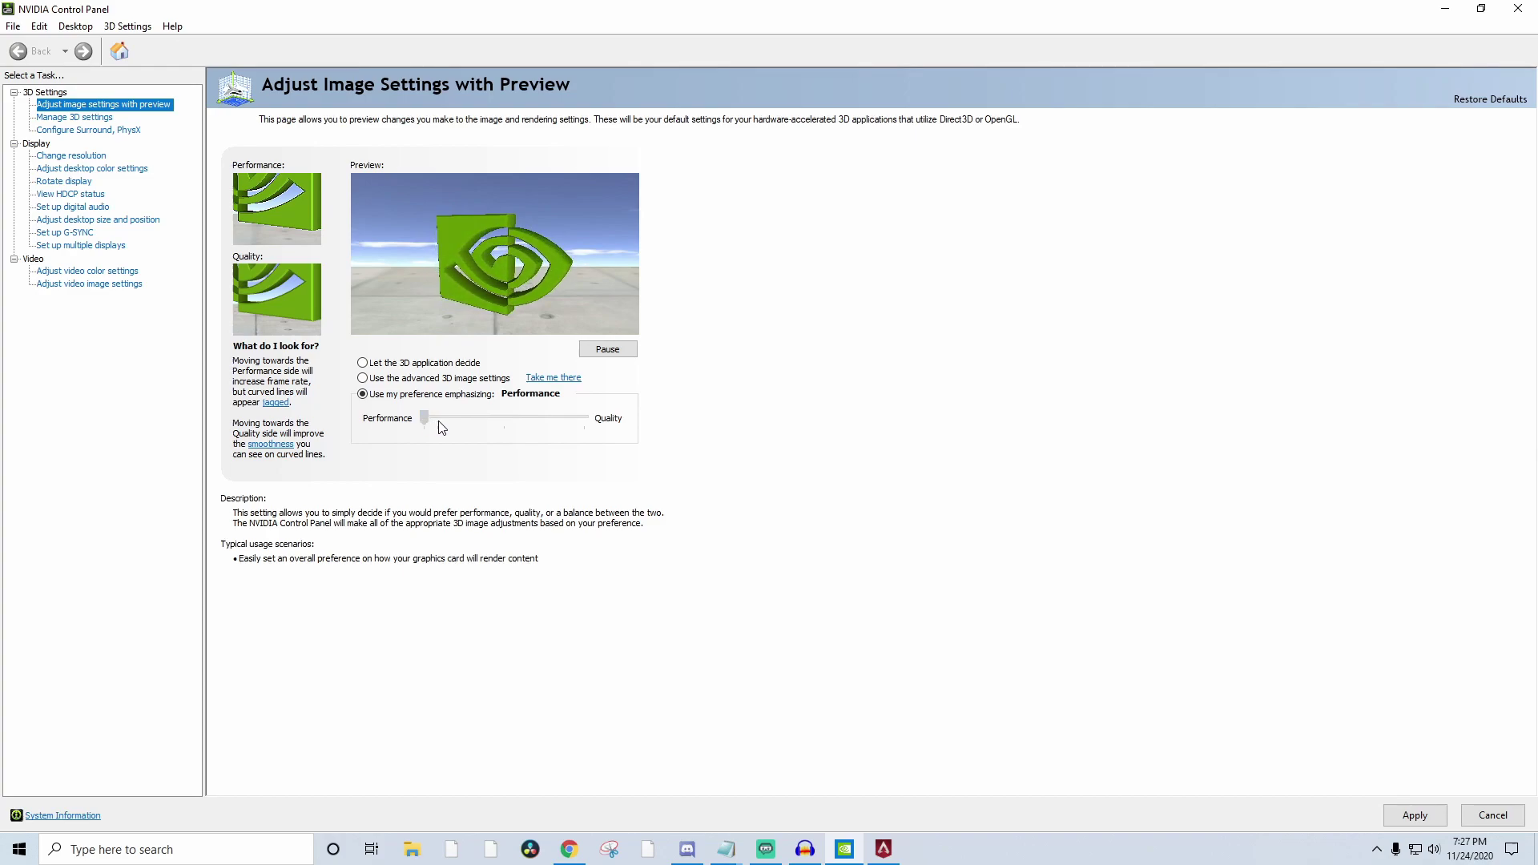
pyautogui.moveTo(440, 427); pyautogui.dragTo(611, 432)
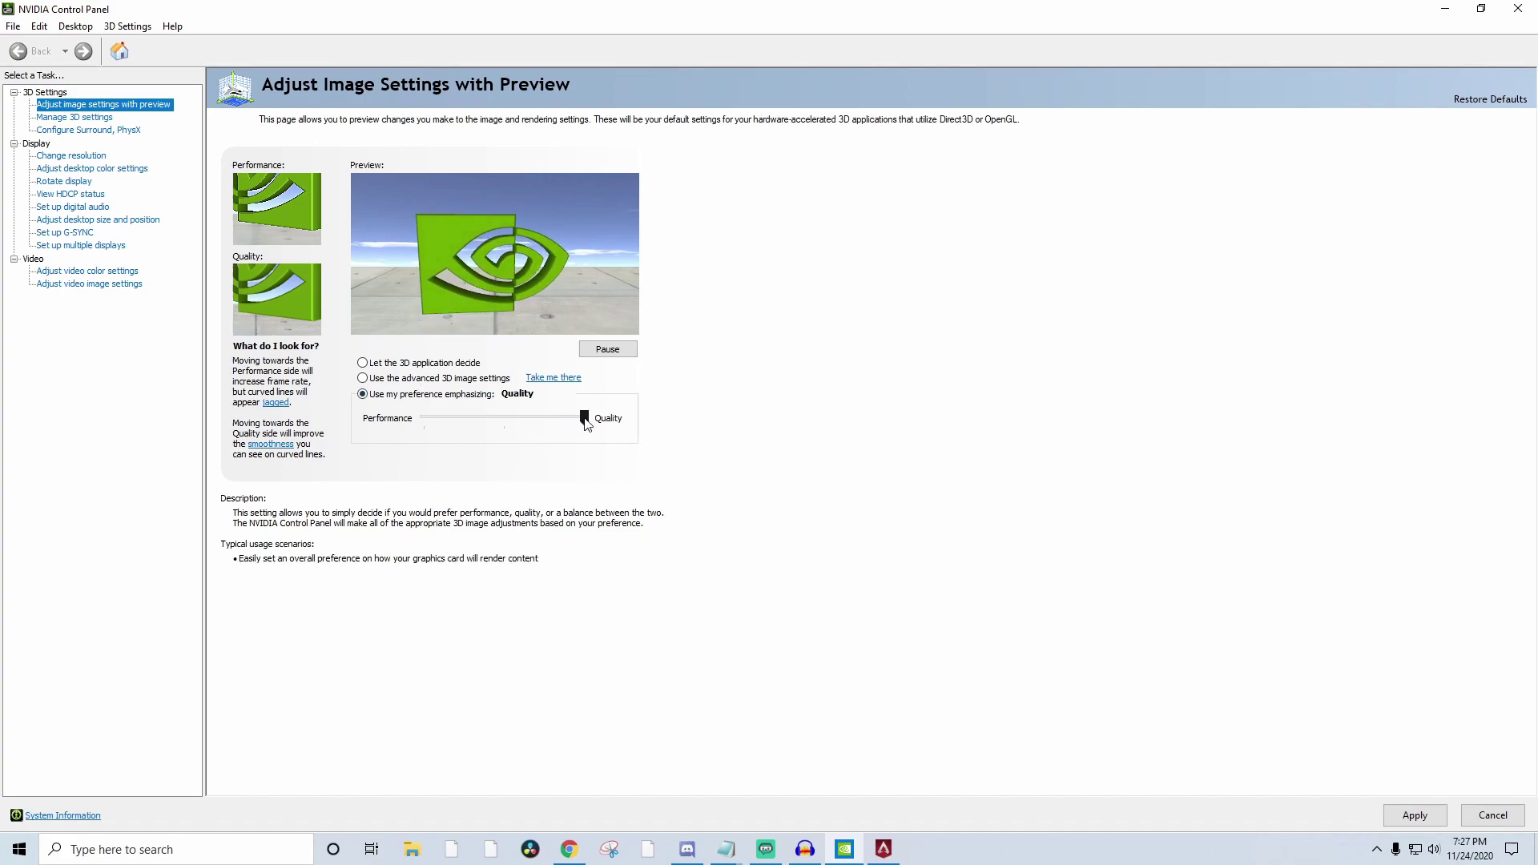
pyautogui.moveTo(584, 417); pyautogui.dragTo(392, 429)
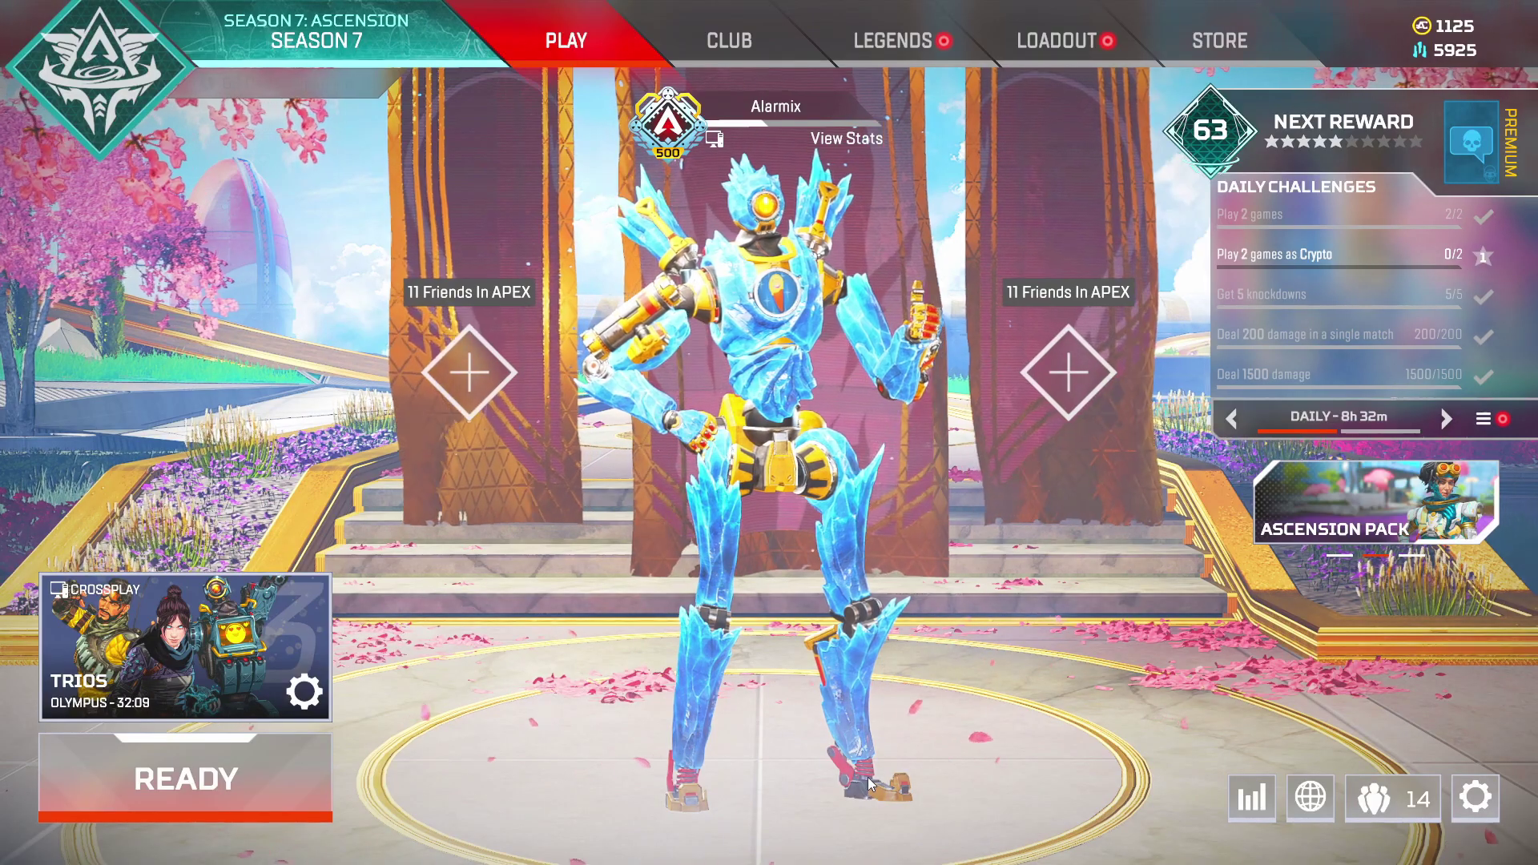
# - Switch to Apex Legends and open its video settings
pyautogui.press('Escape')
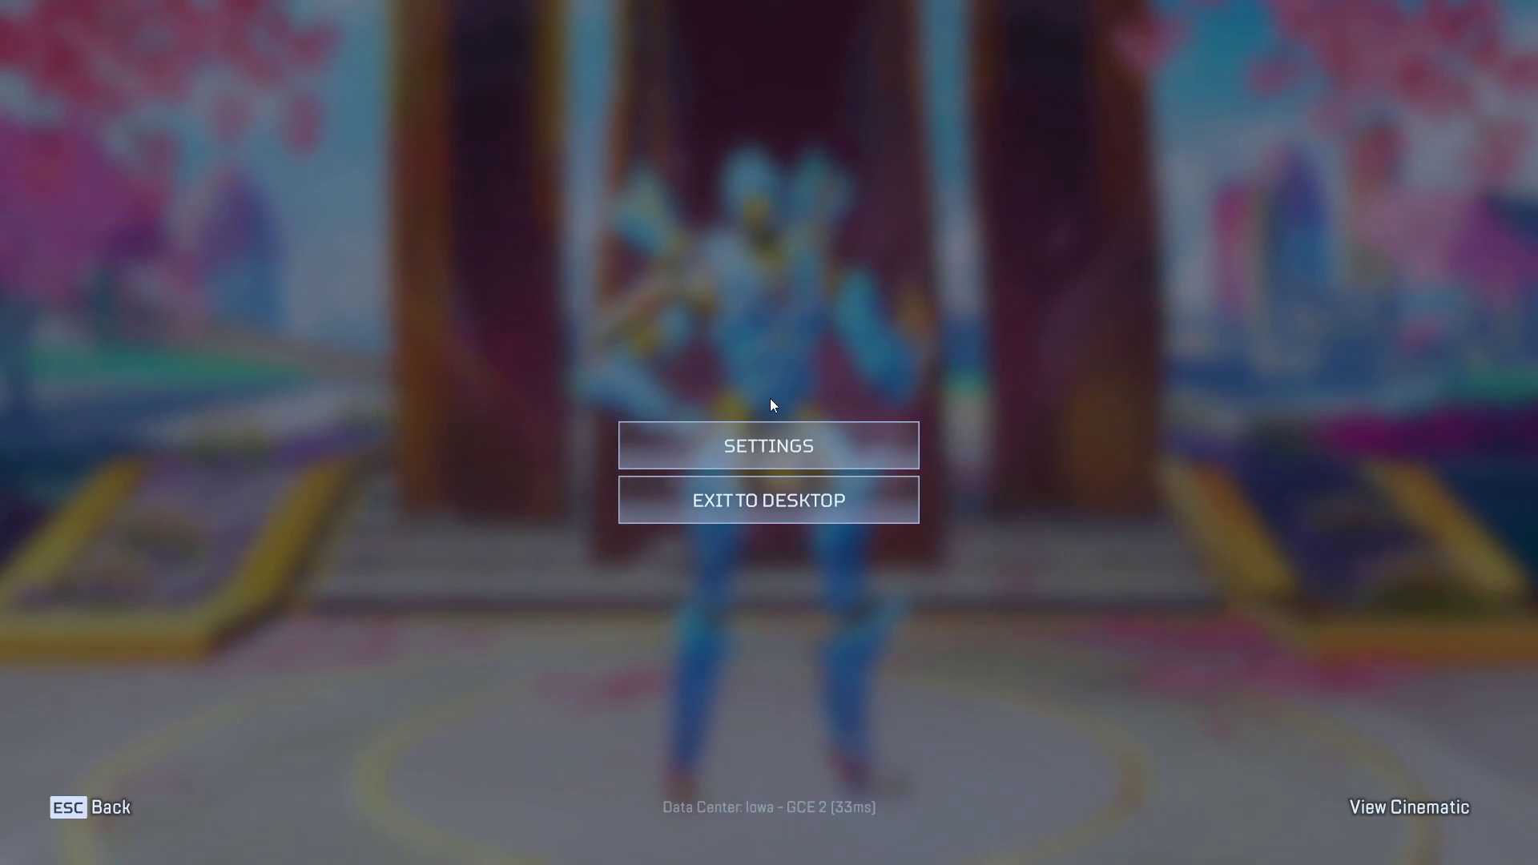
pyautogui.click(770, 444)
pyautogui.click(847, 24)
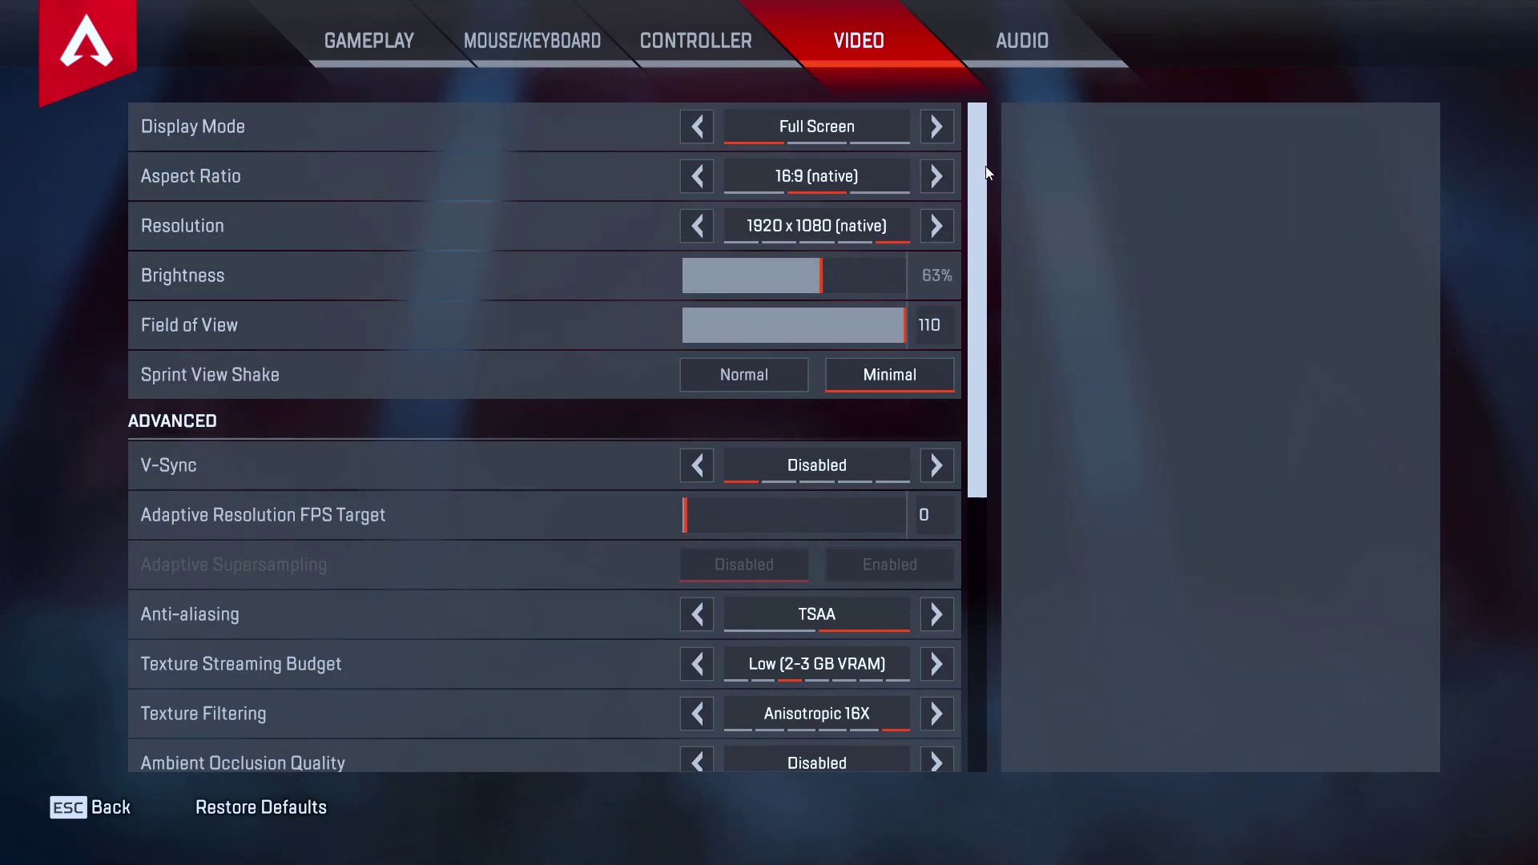
# - Try the Borderless Window and Windowed display modes, and return the display mode to Full Screen without discarding the changes
pyautogui.click(939, 124)
pyautogui.click(942, 123)
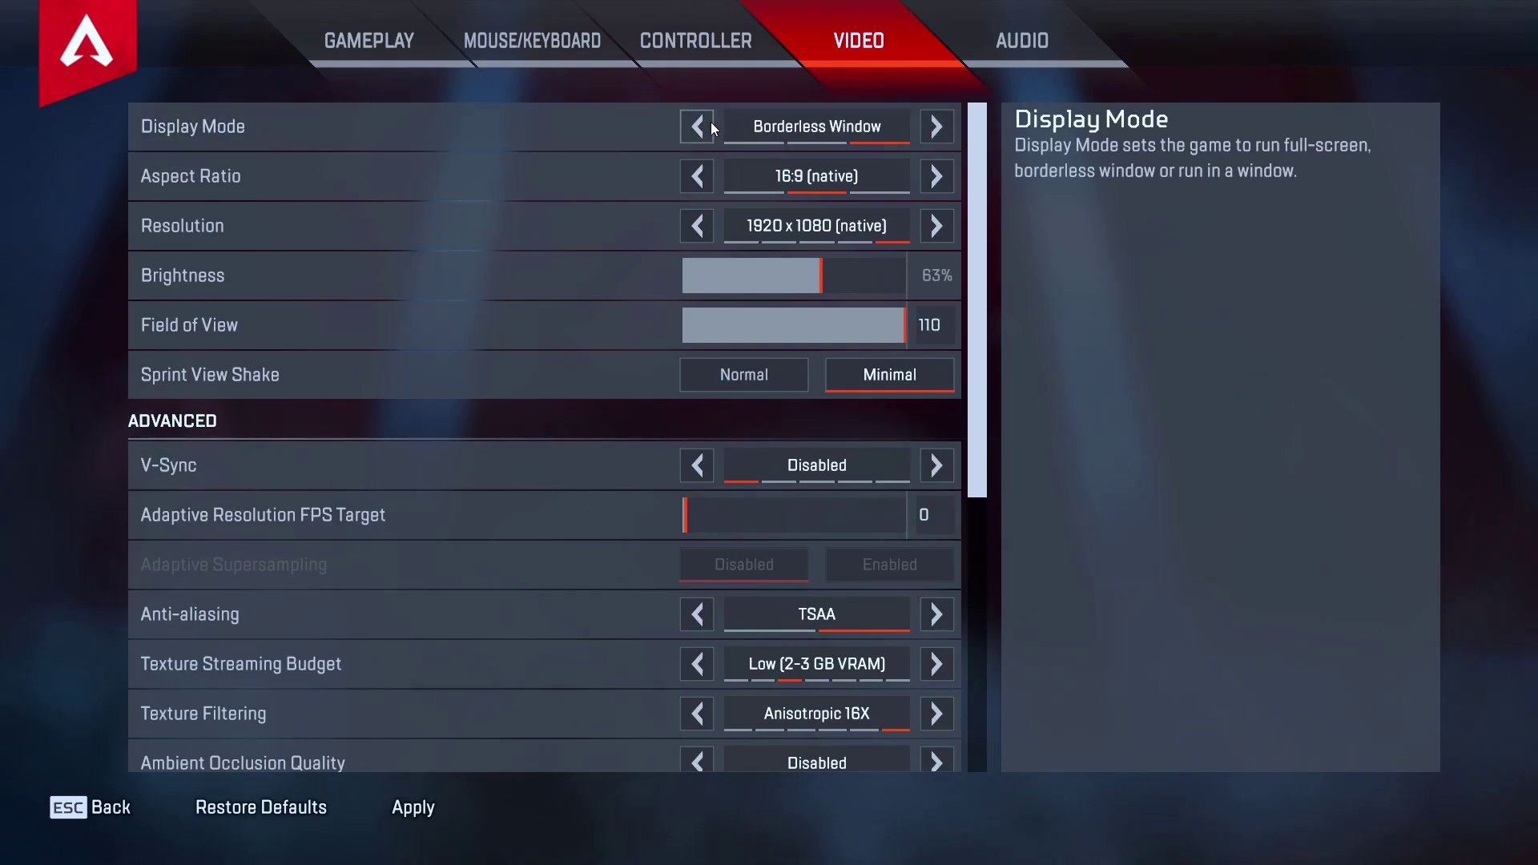
pyautogui.click(709, 126)
pyautogui.click(922, 135)
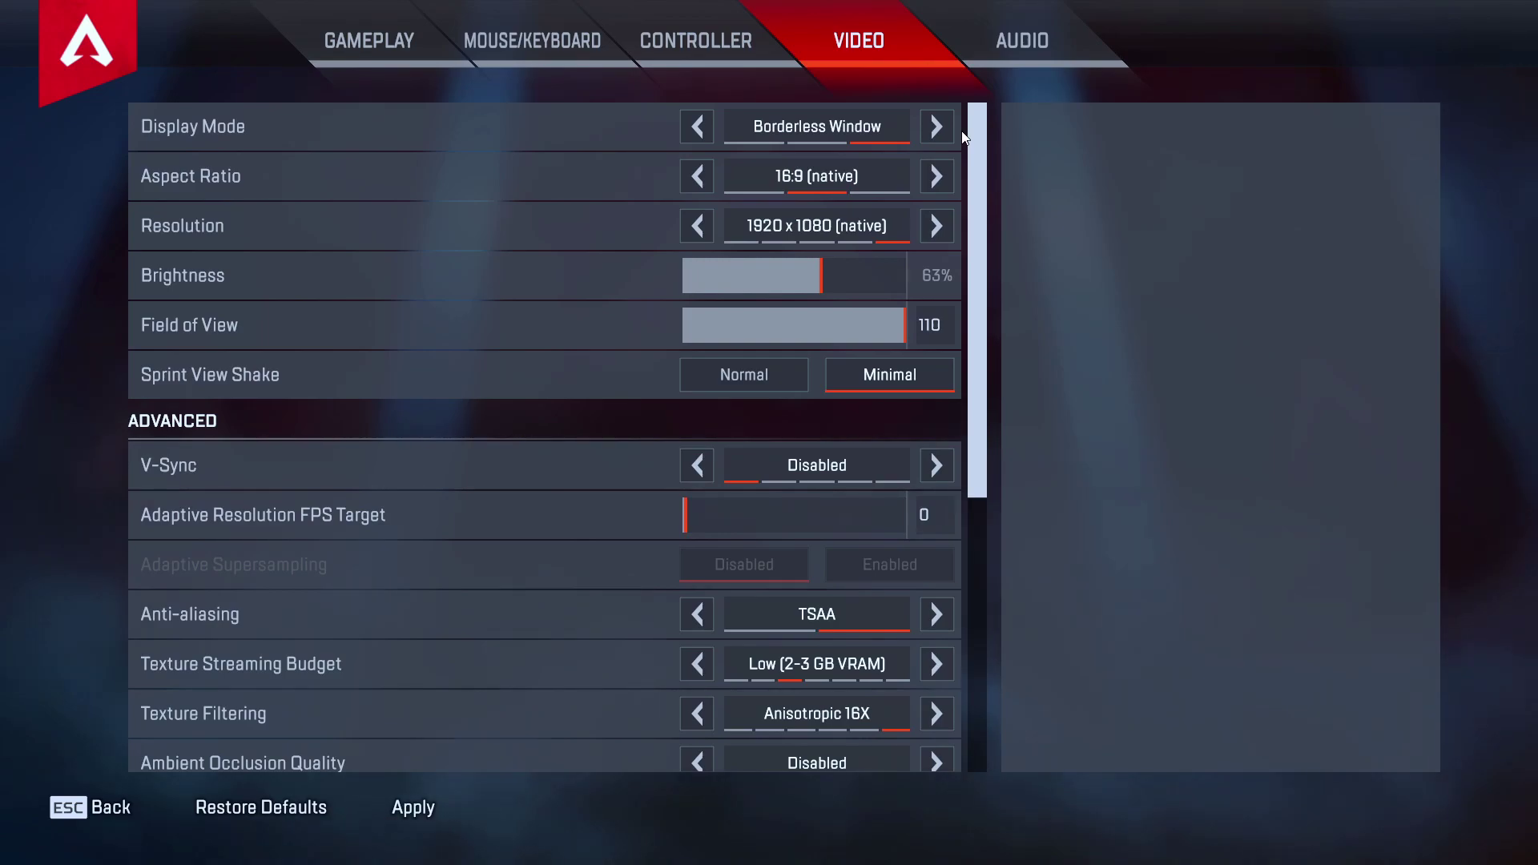
pyautogui.click(697, 125)
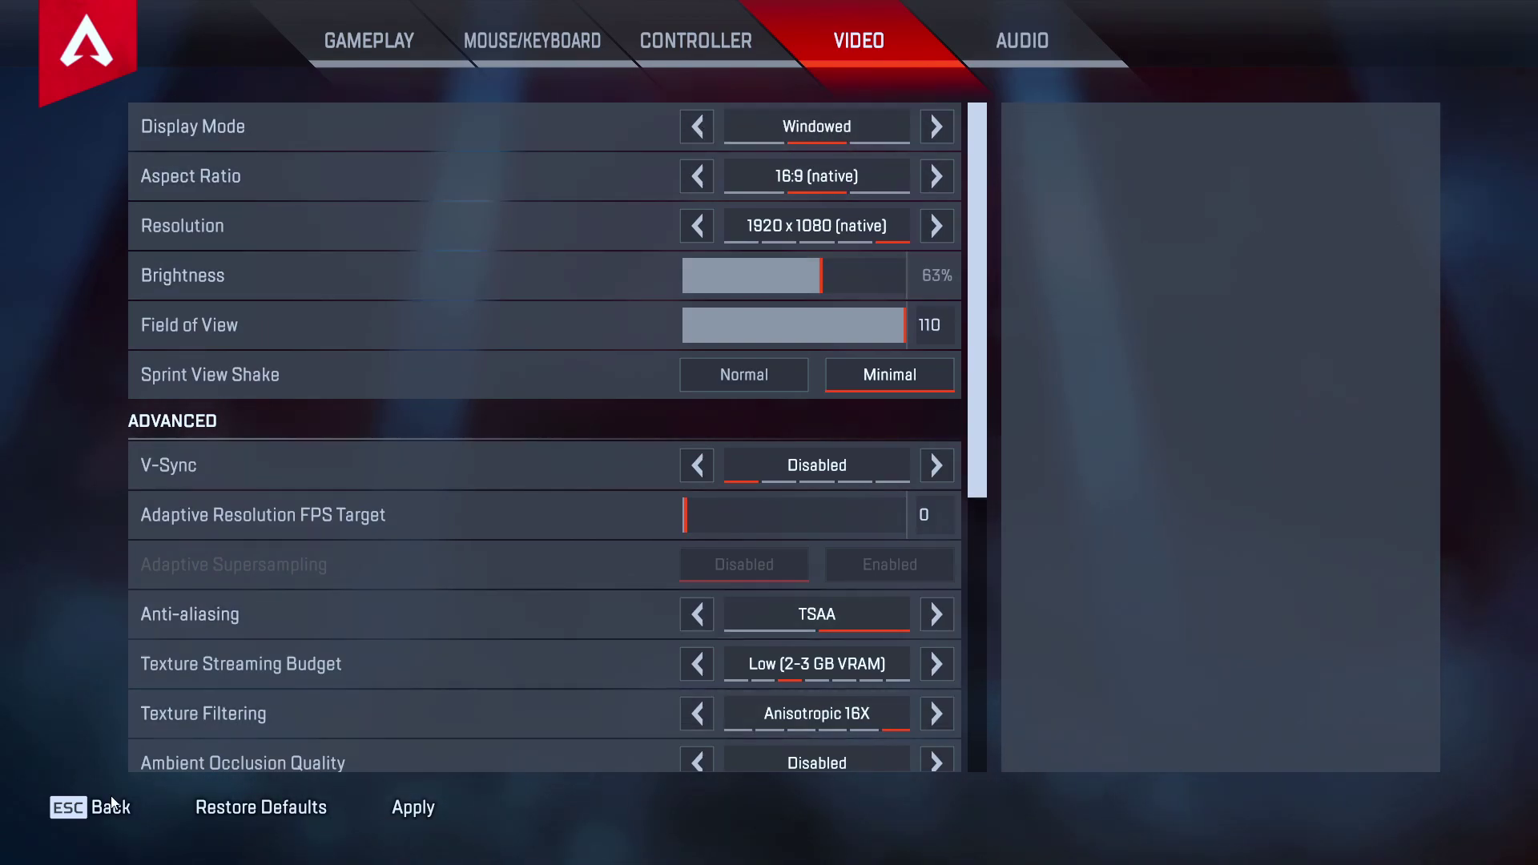
pyautogui.press('Escape')
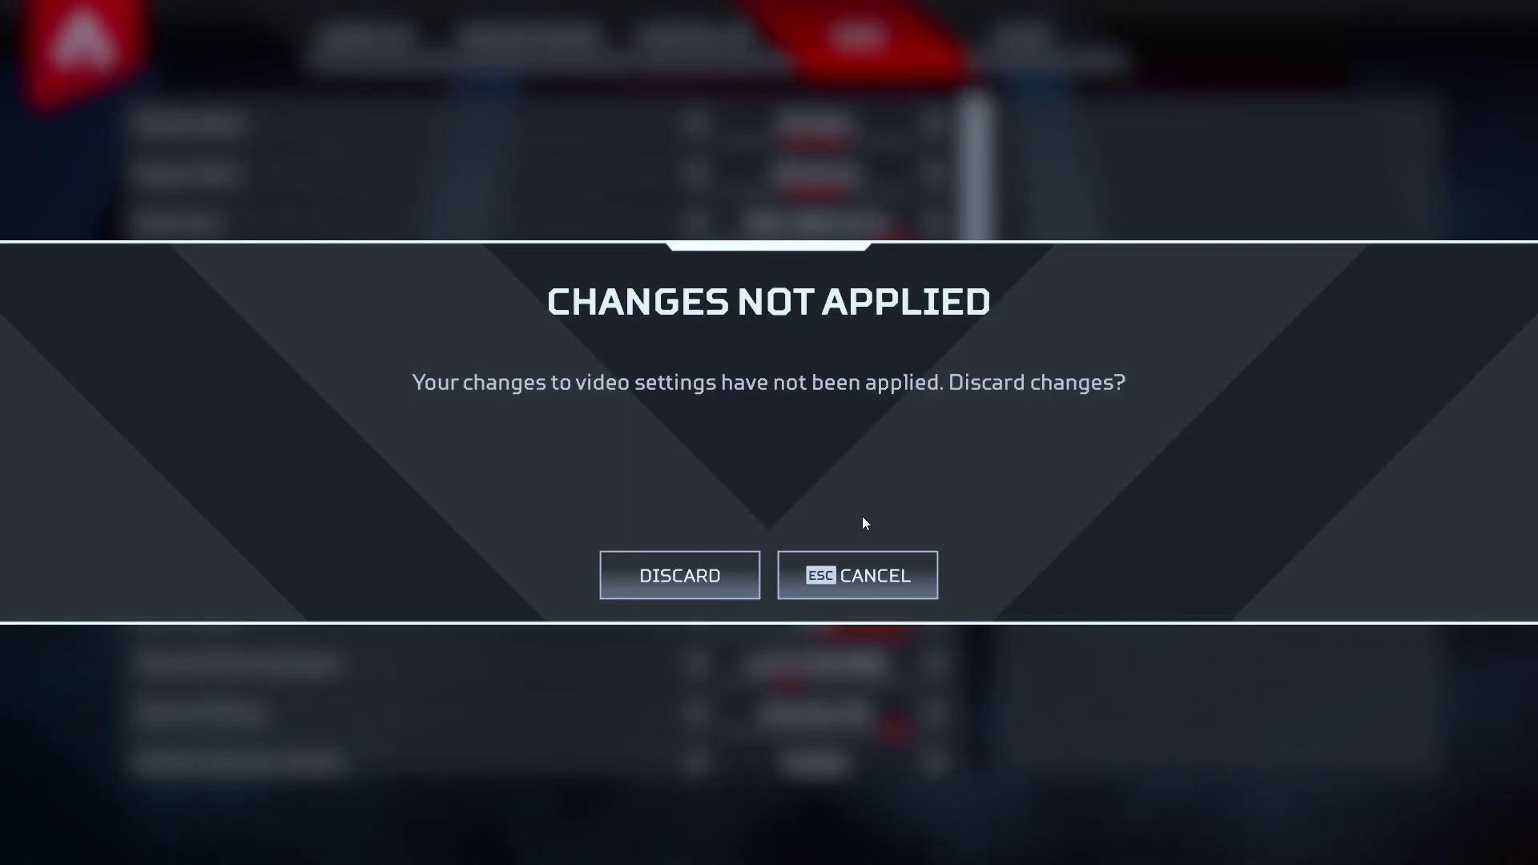
pyautogui.click(861, 575)
pyautogui.click(575, 54)
pyautogui.click(883, 573)
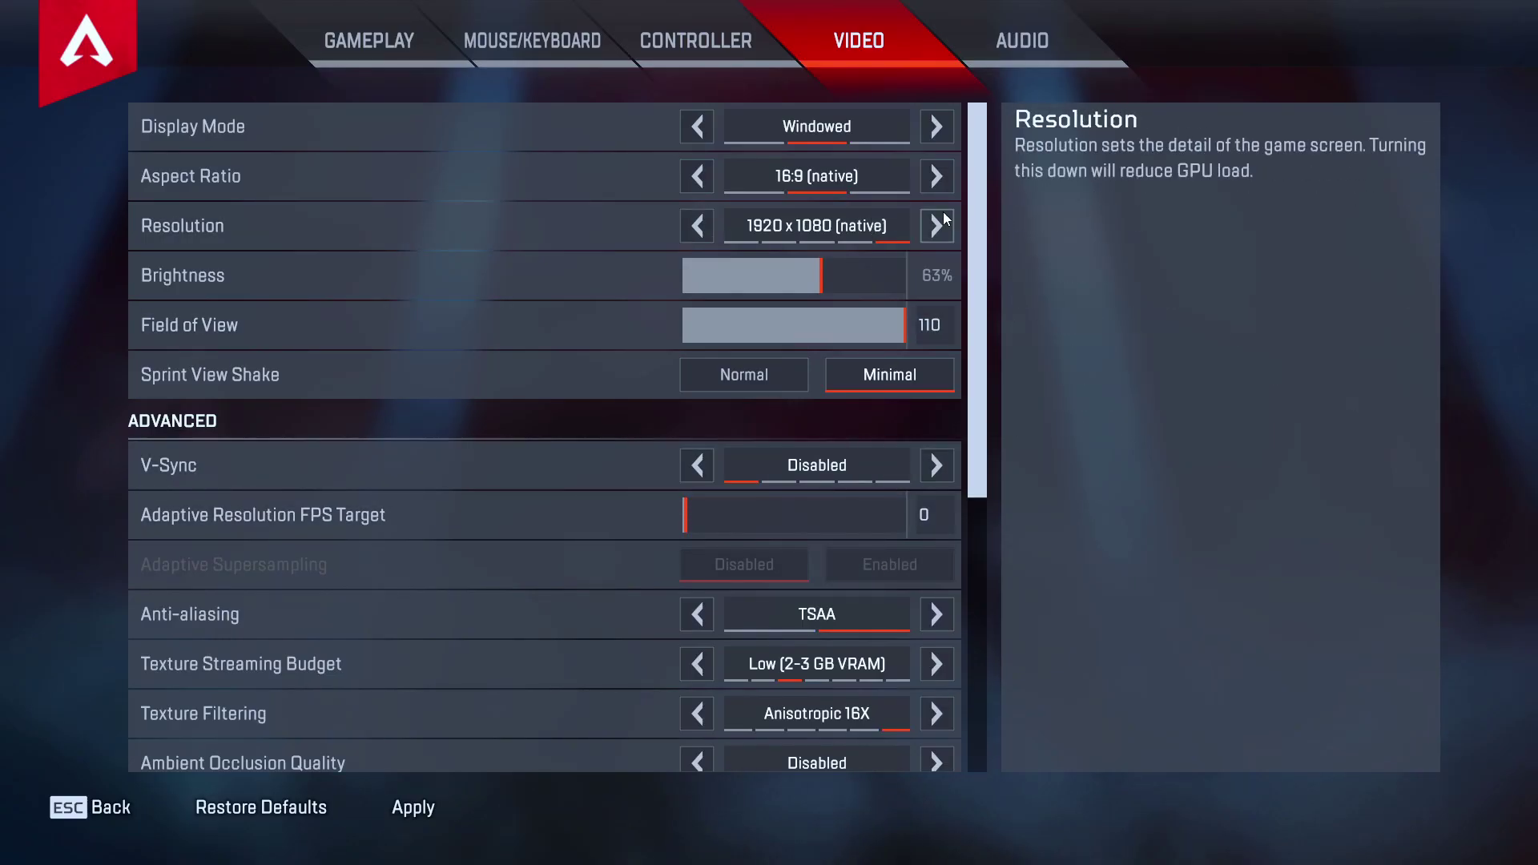
pyautogui.click(698, 128)
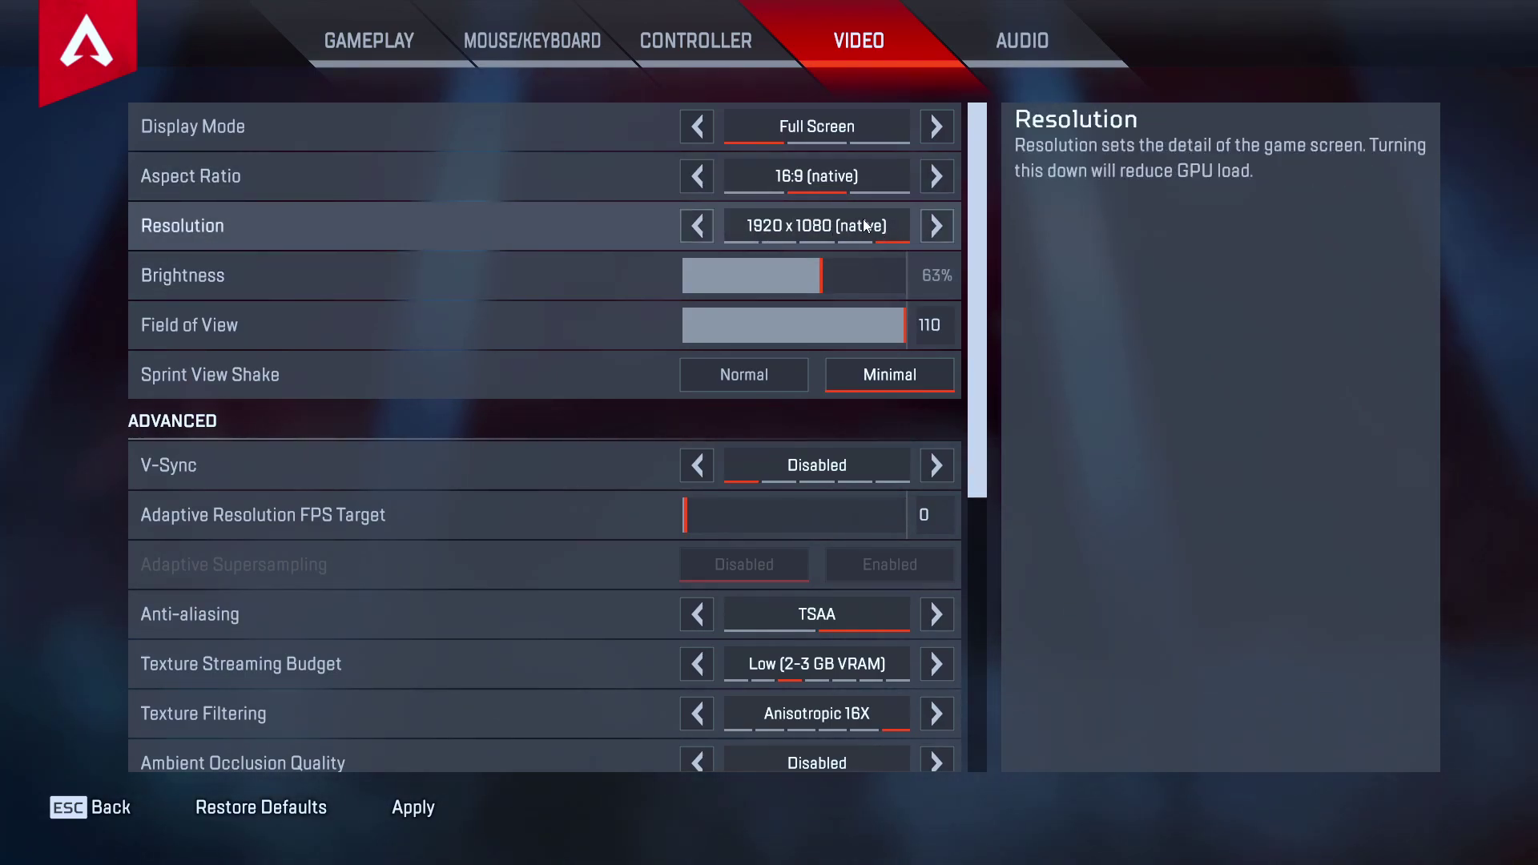
# - Try lowering the resolution to 1366 x 768 and return it to 1920 x 1080 (native)
pyautogui.click(695, 227)
pyautogui.click(699, 225)
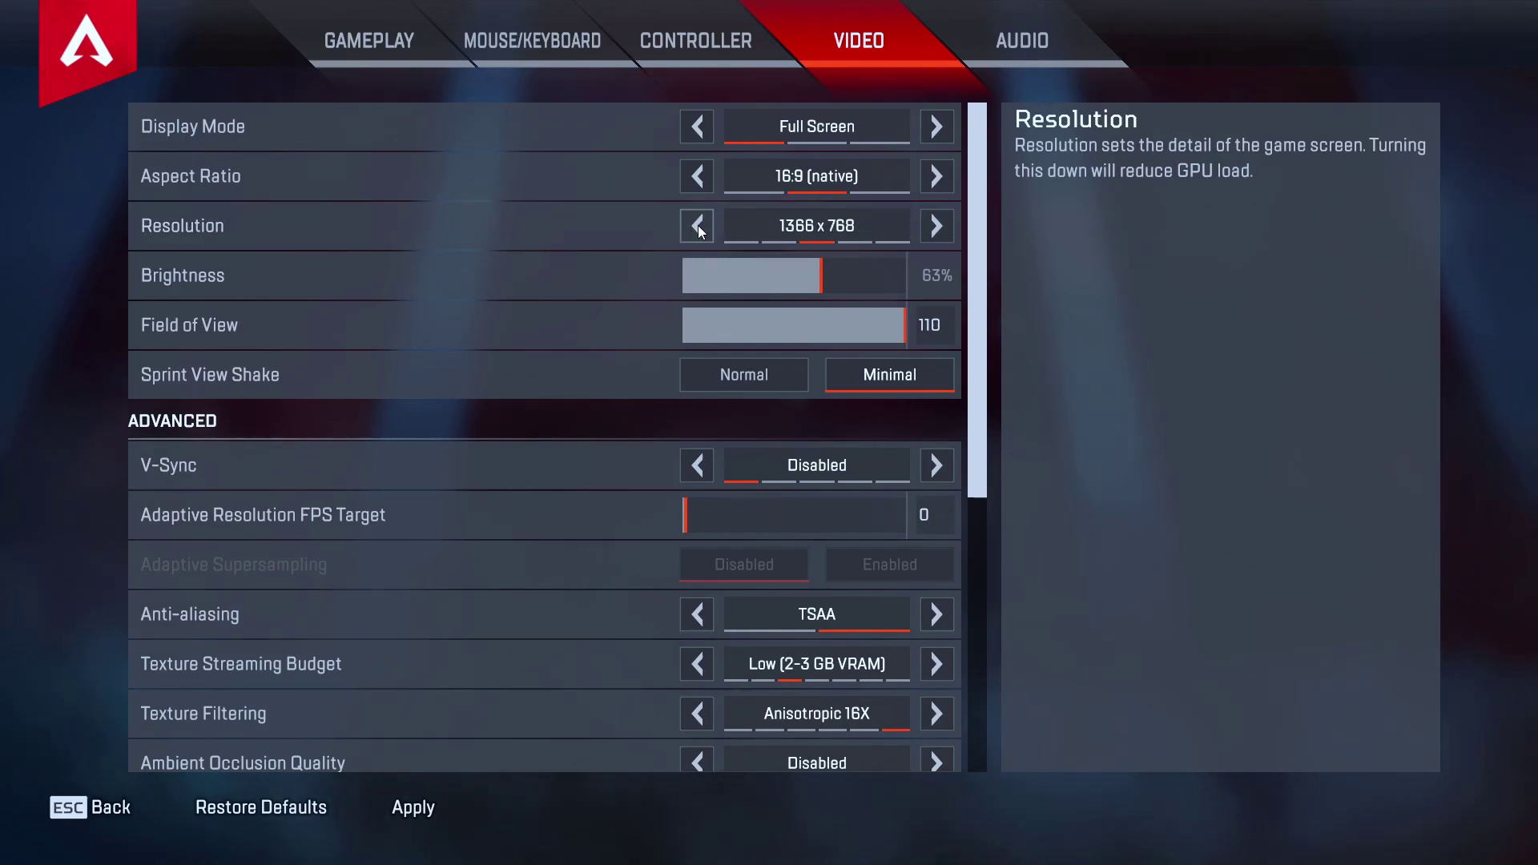
pyautogui.click(937, 226)
pyautogui.click(936, 226)
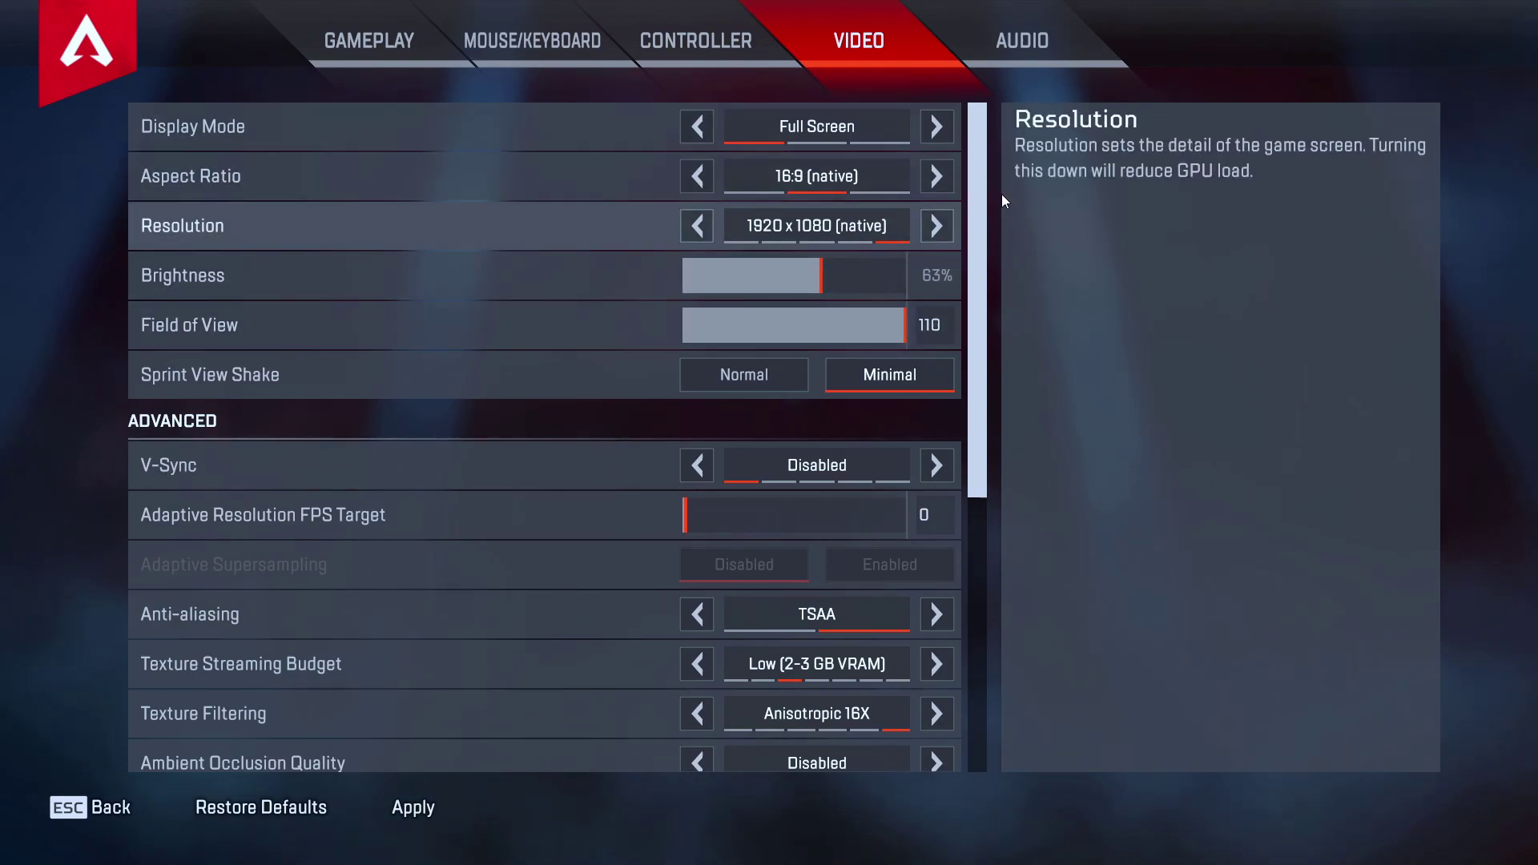
# - Set the field of view to its maximum of 110
pyautogui.scroll(-1, 828, 597)
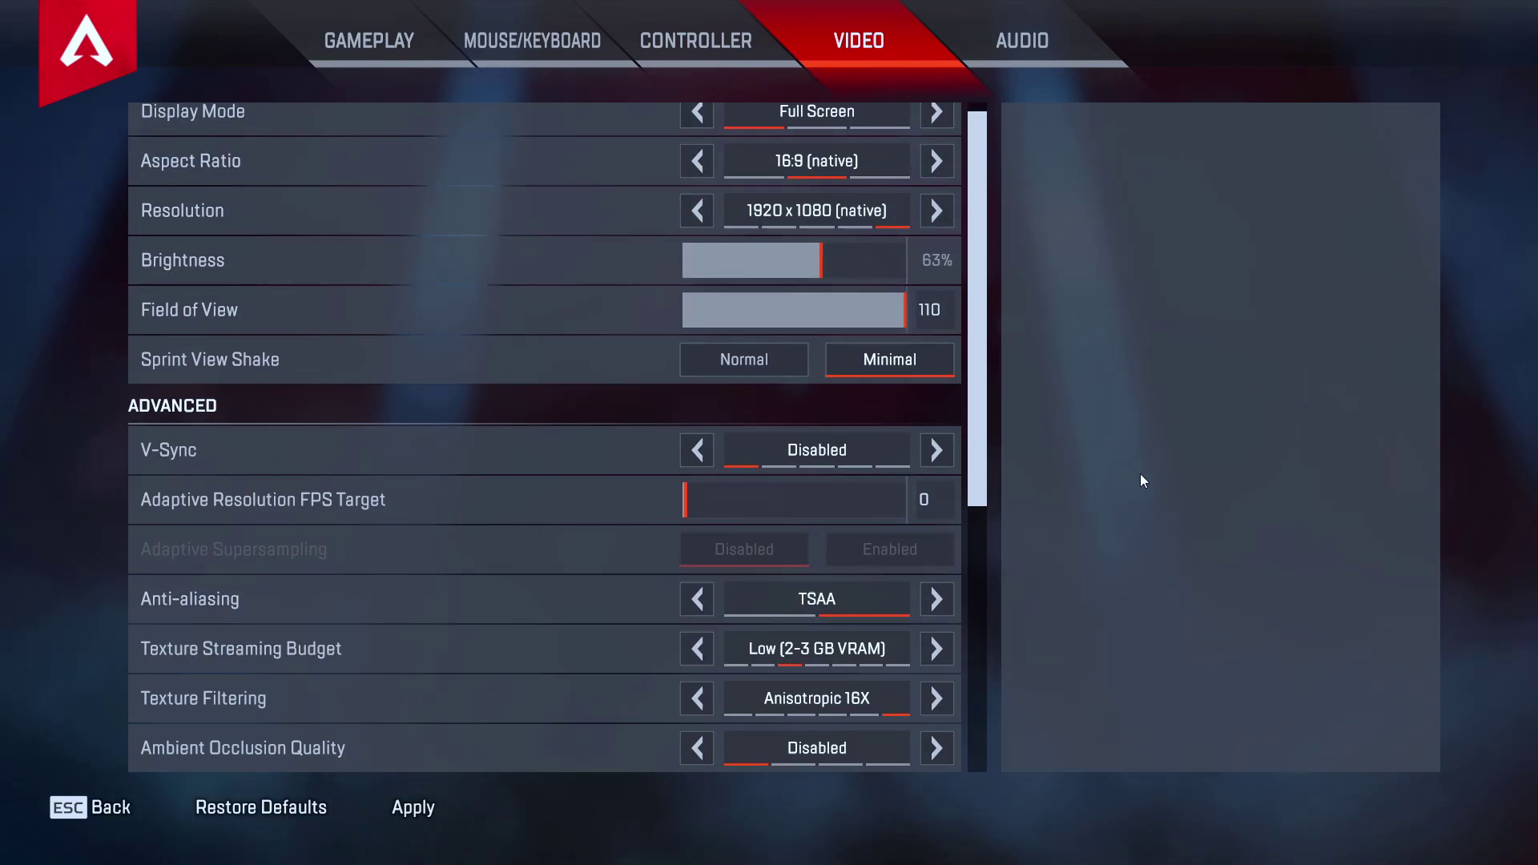
pyautogui.scroll(1, 842, 551)
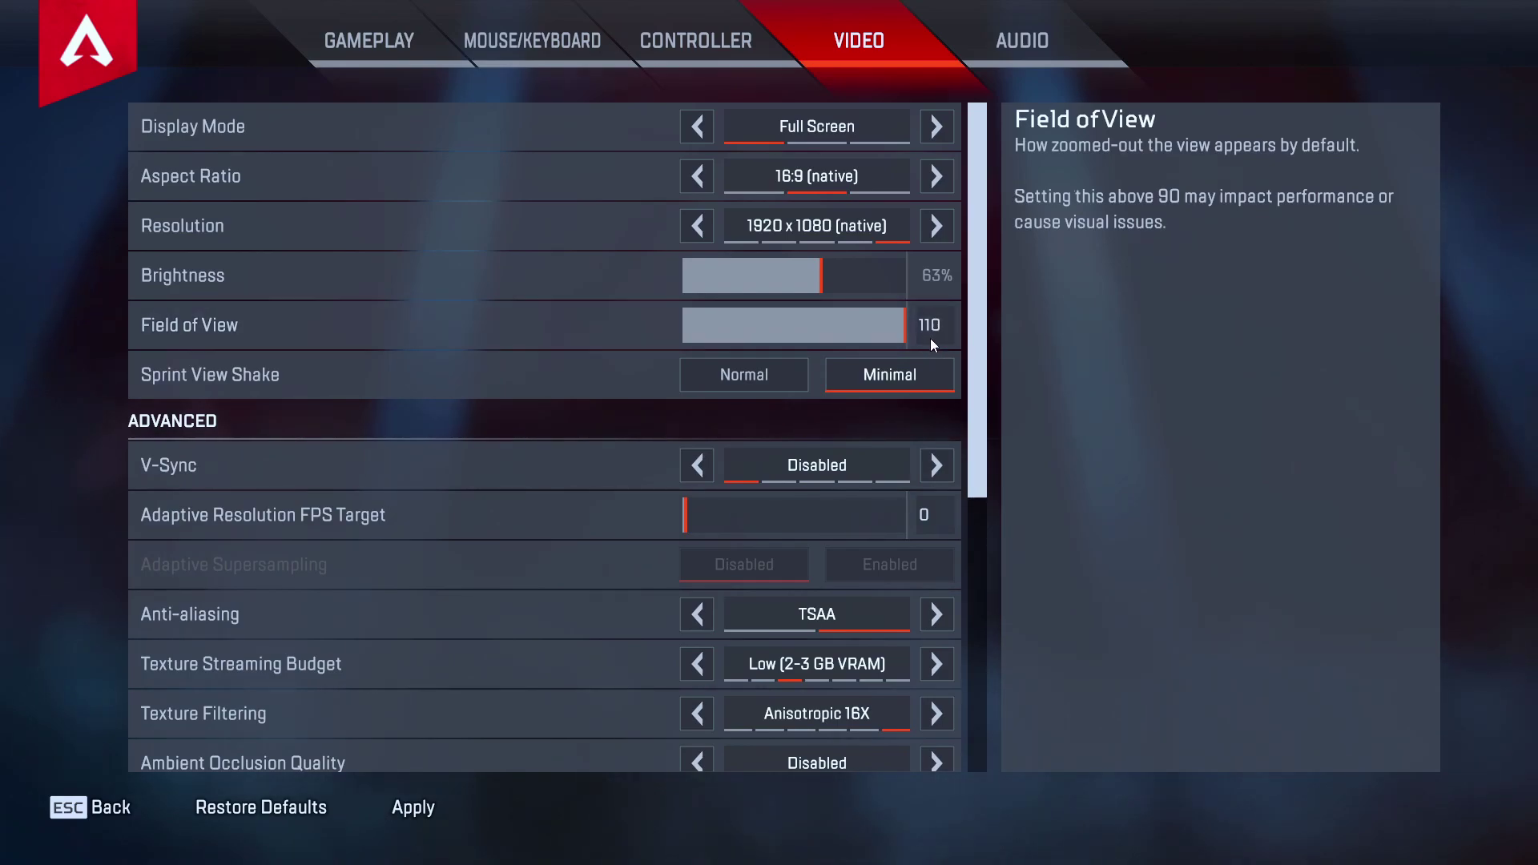
pyautogui.moveTo(882, 313); pyautogui.dragTo(1036, 350)
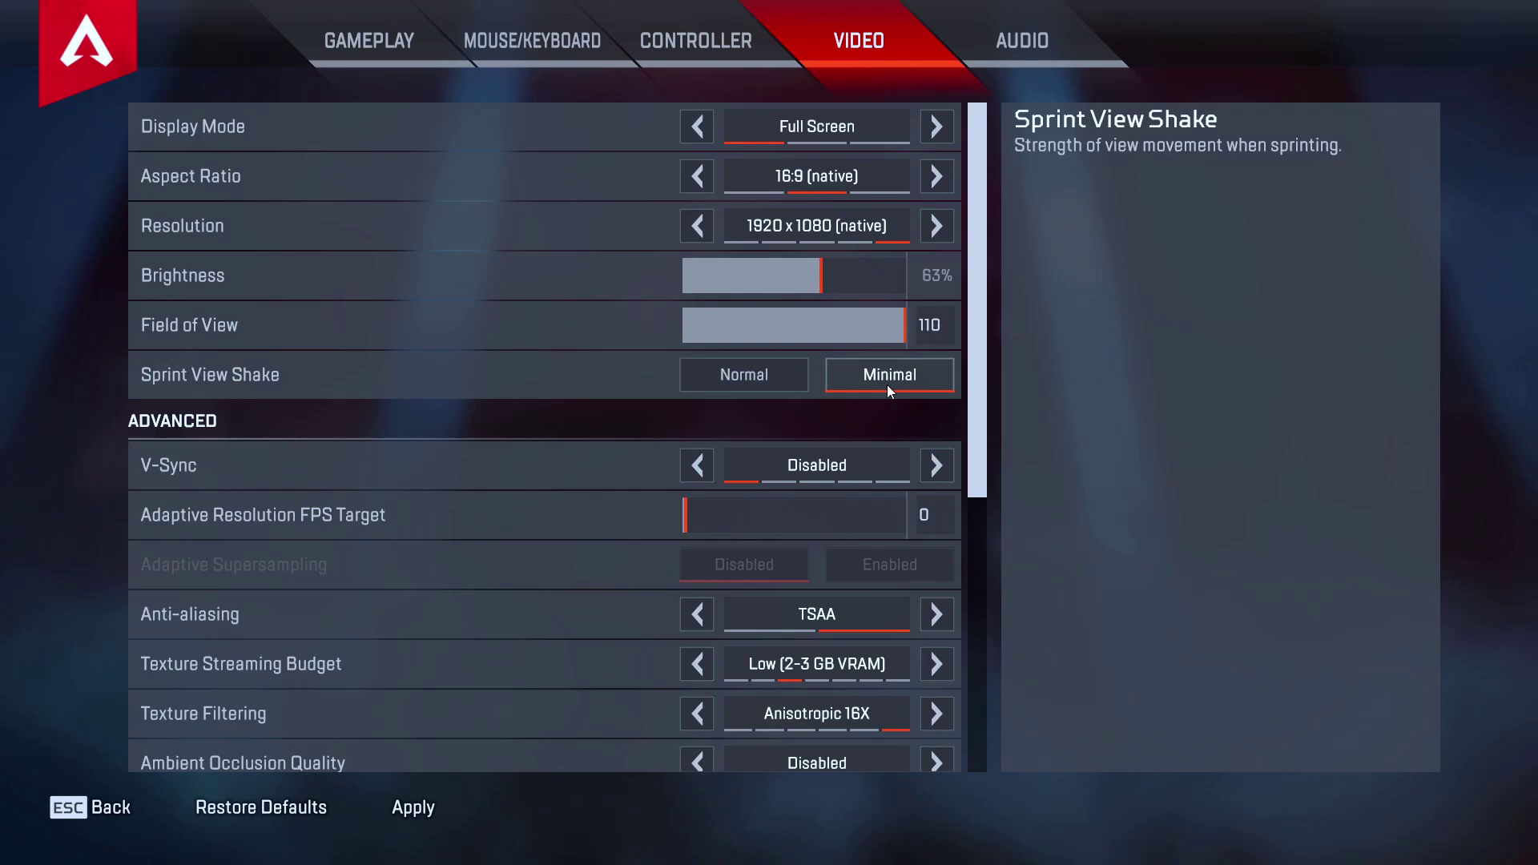
# - Try V-Sync with Double Buffered and the option after it, and return V-Sync to Disabled
pyautogui.scroll(-2, 889, 410)
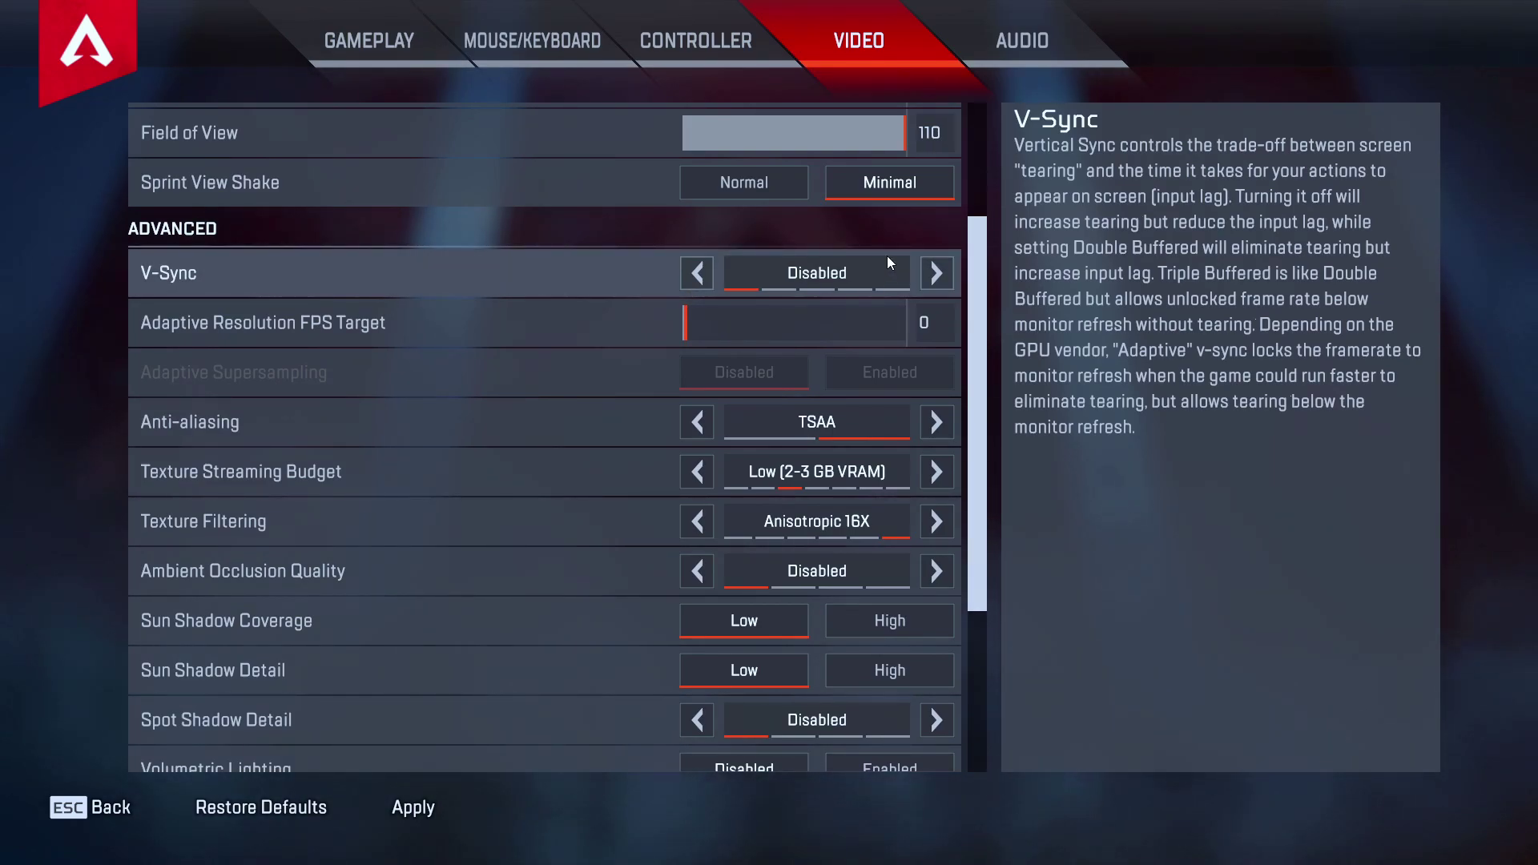
pyautogui.click(936, 273)
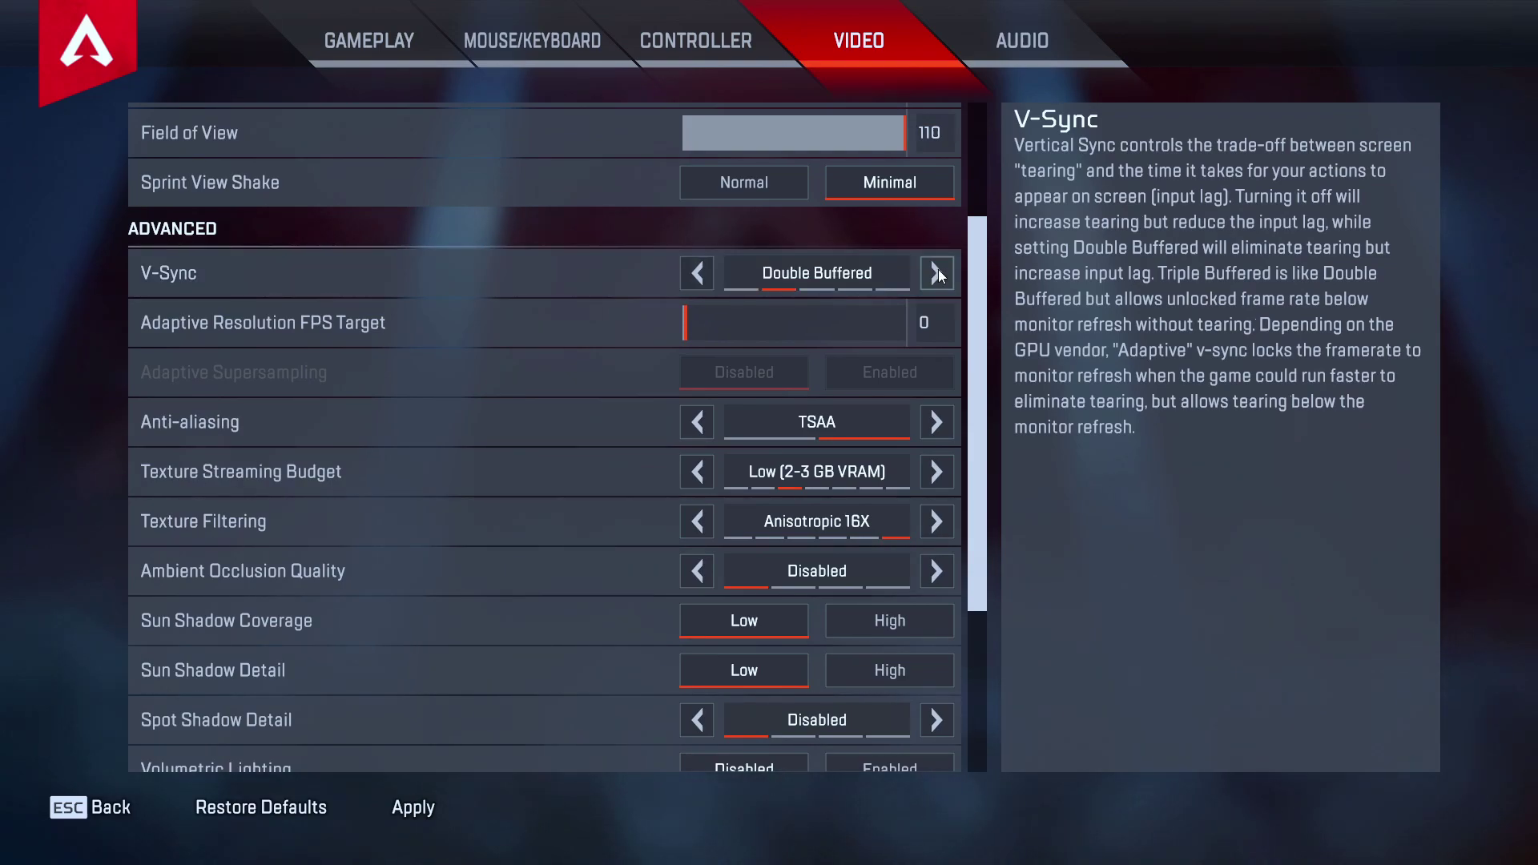
pyautogui.click(936, 273)
pyautogui.click(697, 273)
pyautogui.click(697, 273)
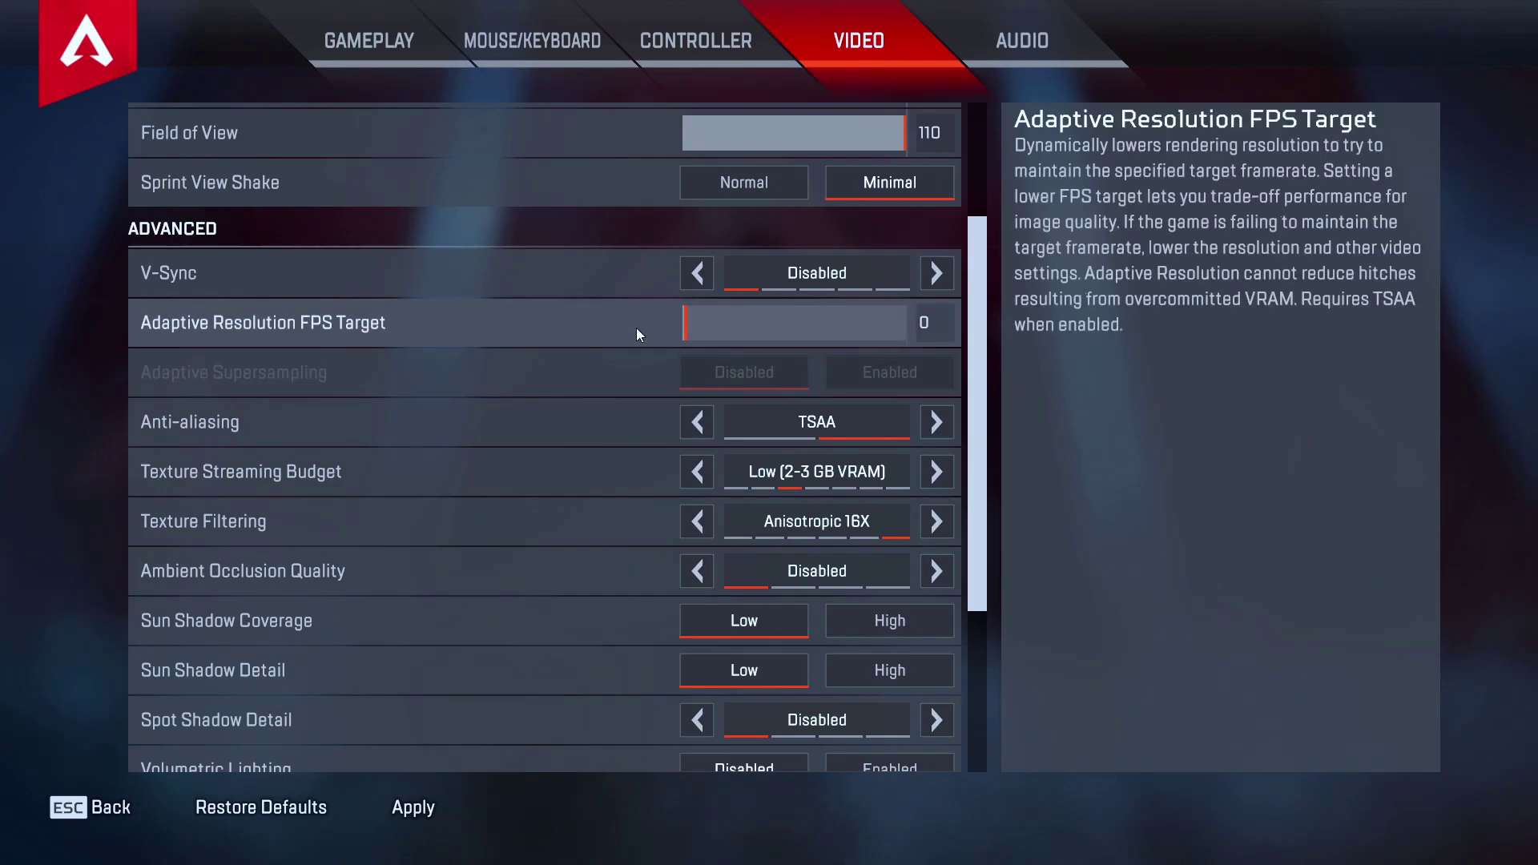
# - Try setting anti-aliasing to None and return it to TSAA
pyautogui.scroll(-5, 695, 325)
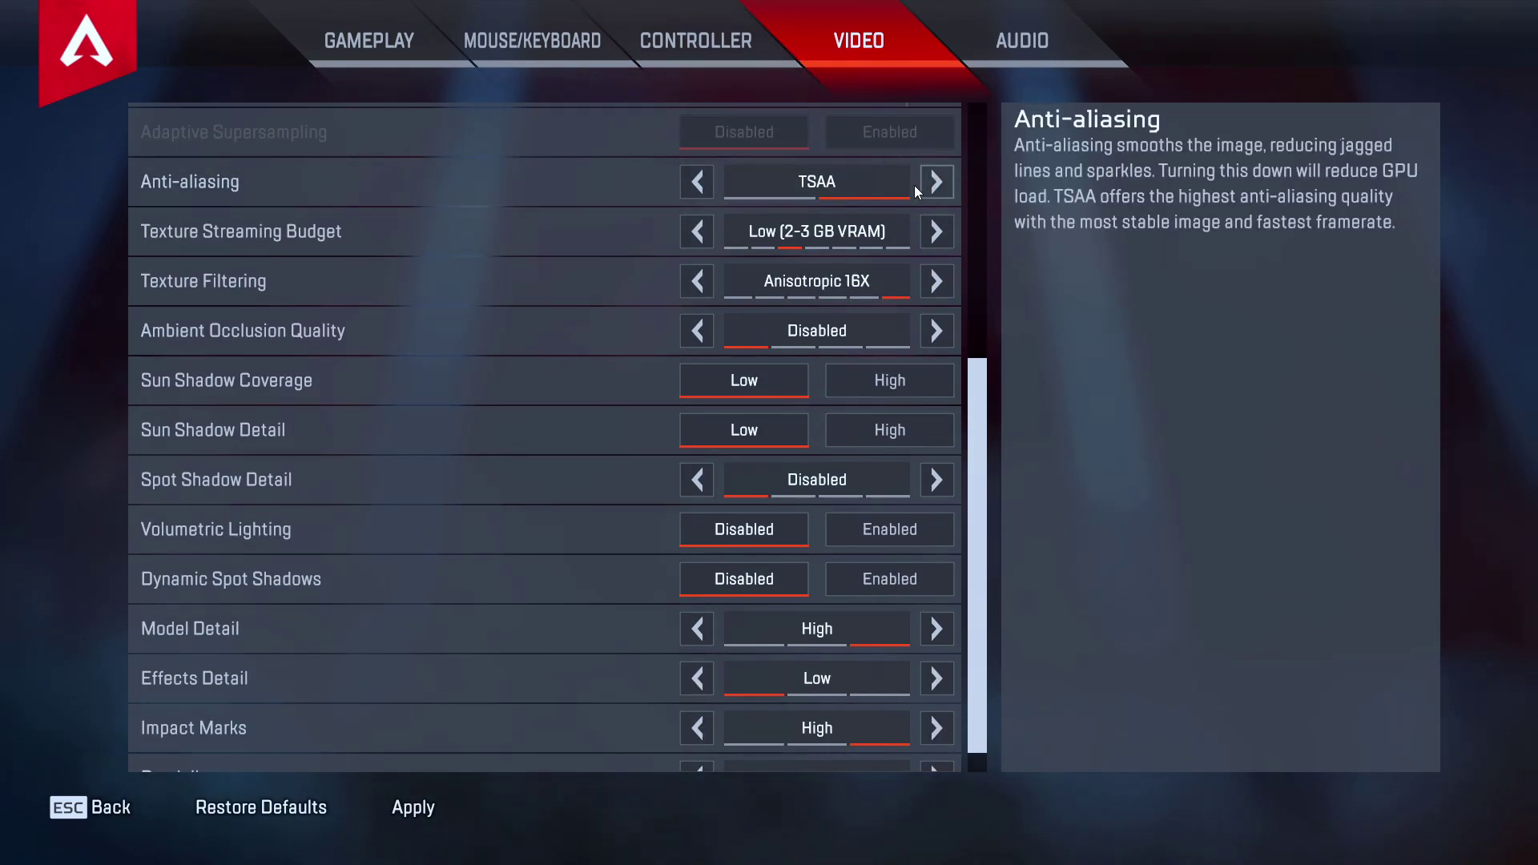
pyautogui.click(698, 182)
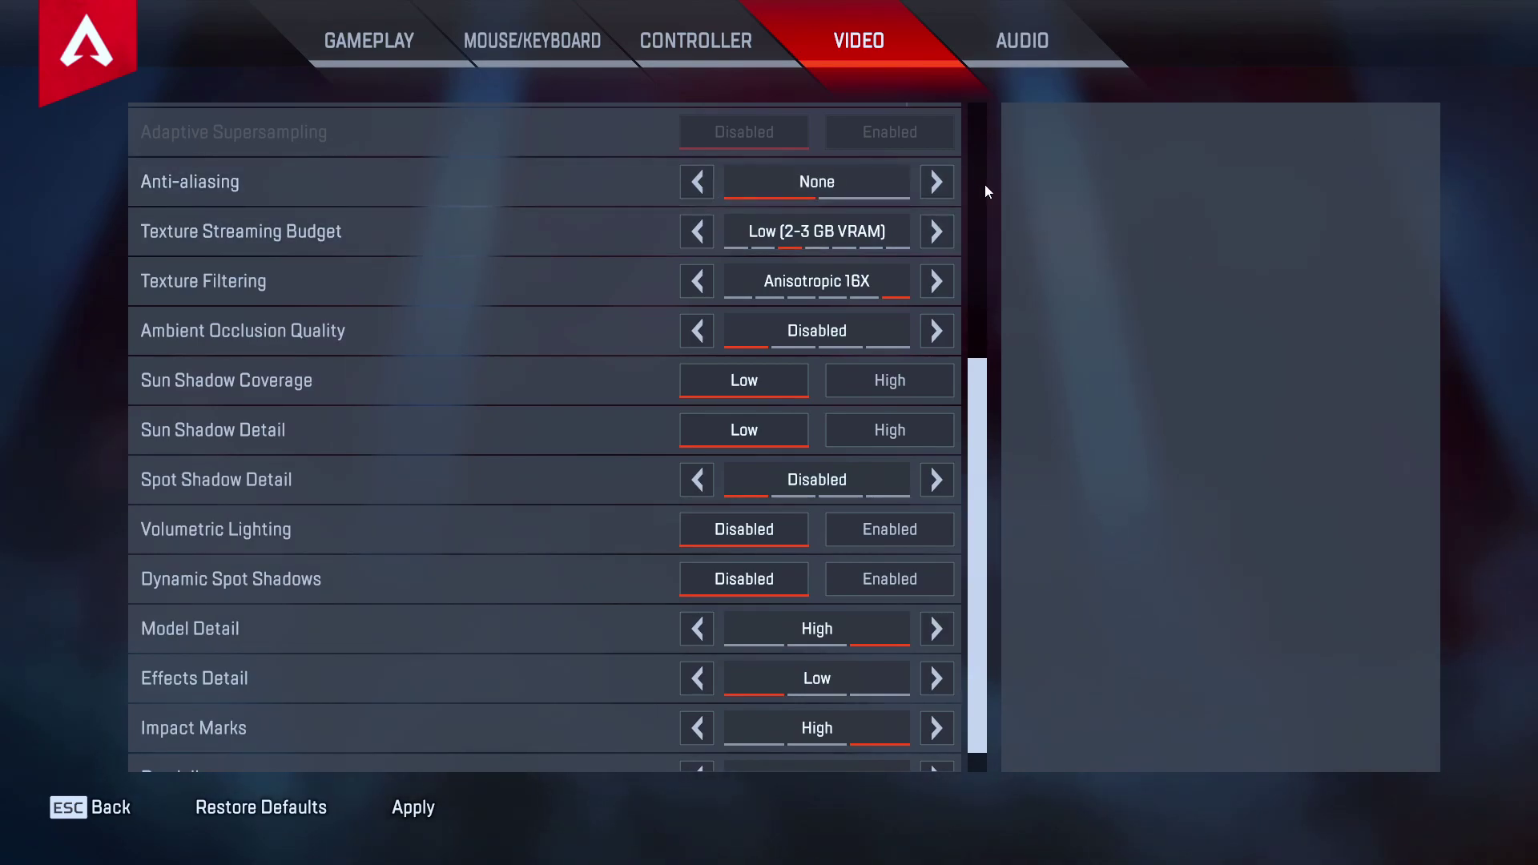
pyautogui.click(936, 182)
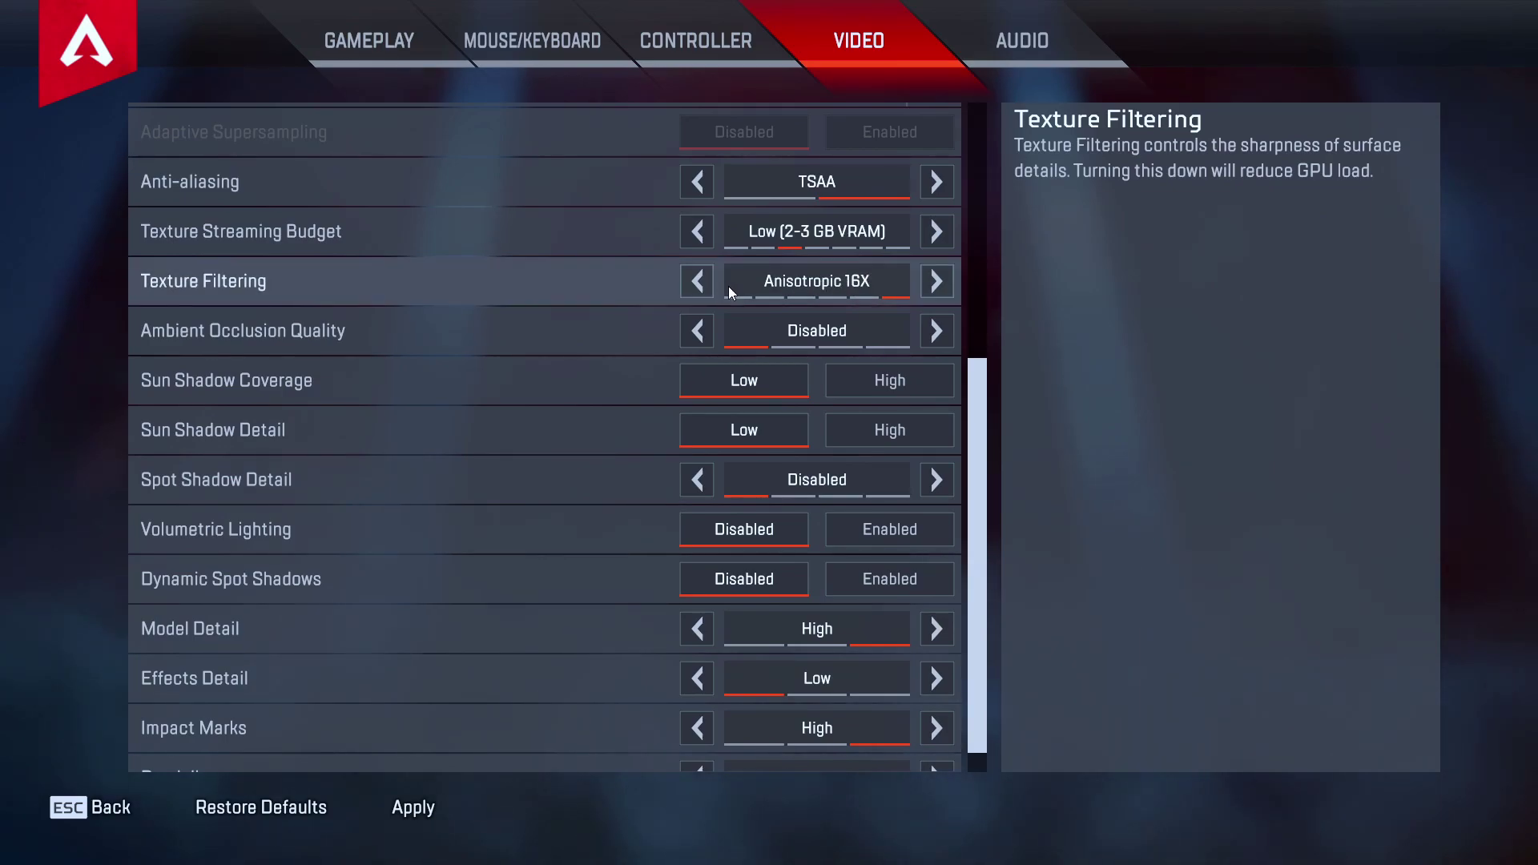
# - Try lowering texture filtering step by step to Bilinear, and return it to Anisotropic 16X
pyautogui.click(695, 282)
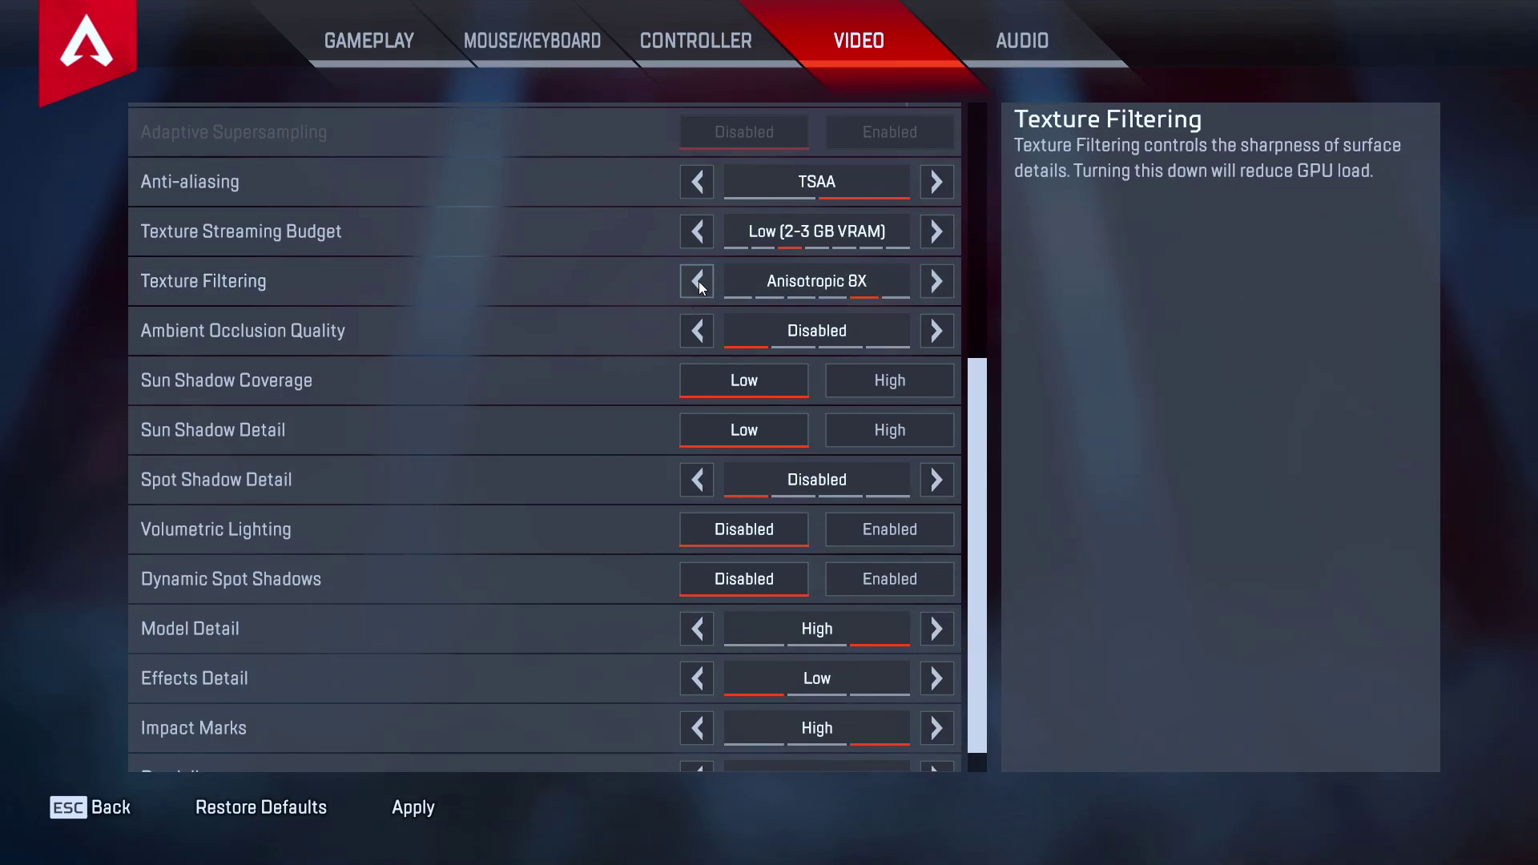
pyautogui.click(697, 281)
pyautogui.click(695, 282)
pyautogui.click(692, 281)
pyautogui.click(692, 282)
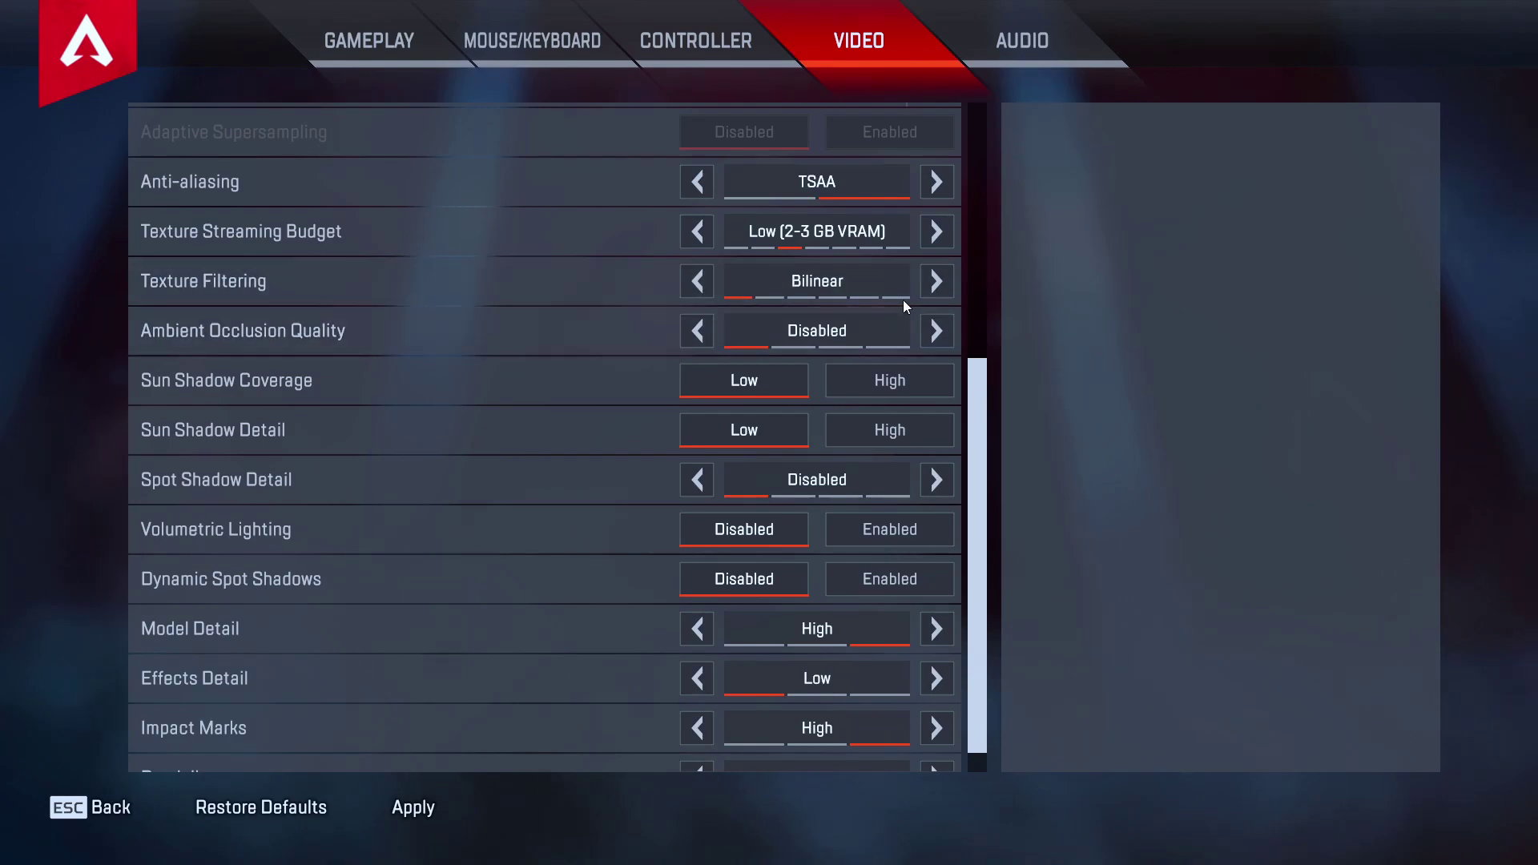
pyautogui.click(934, 282)
pyautogui.click(937, 283)
pyautogui.click(938, 283)
pyautogui.click(938, 292)
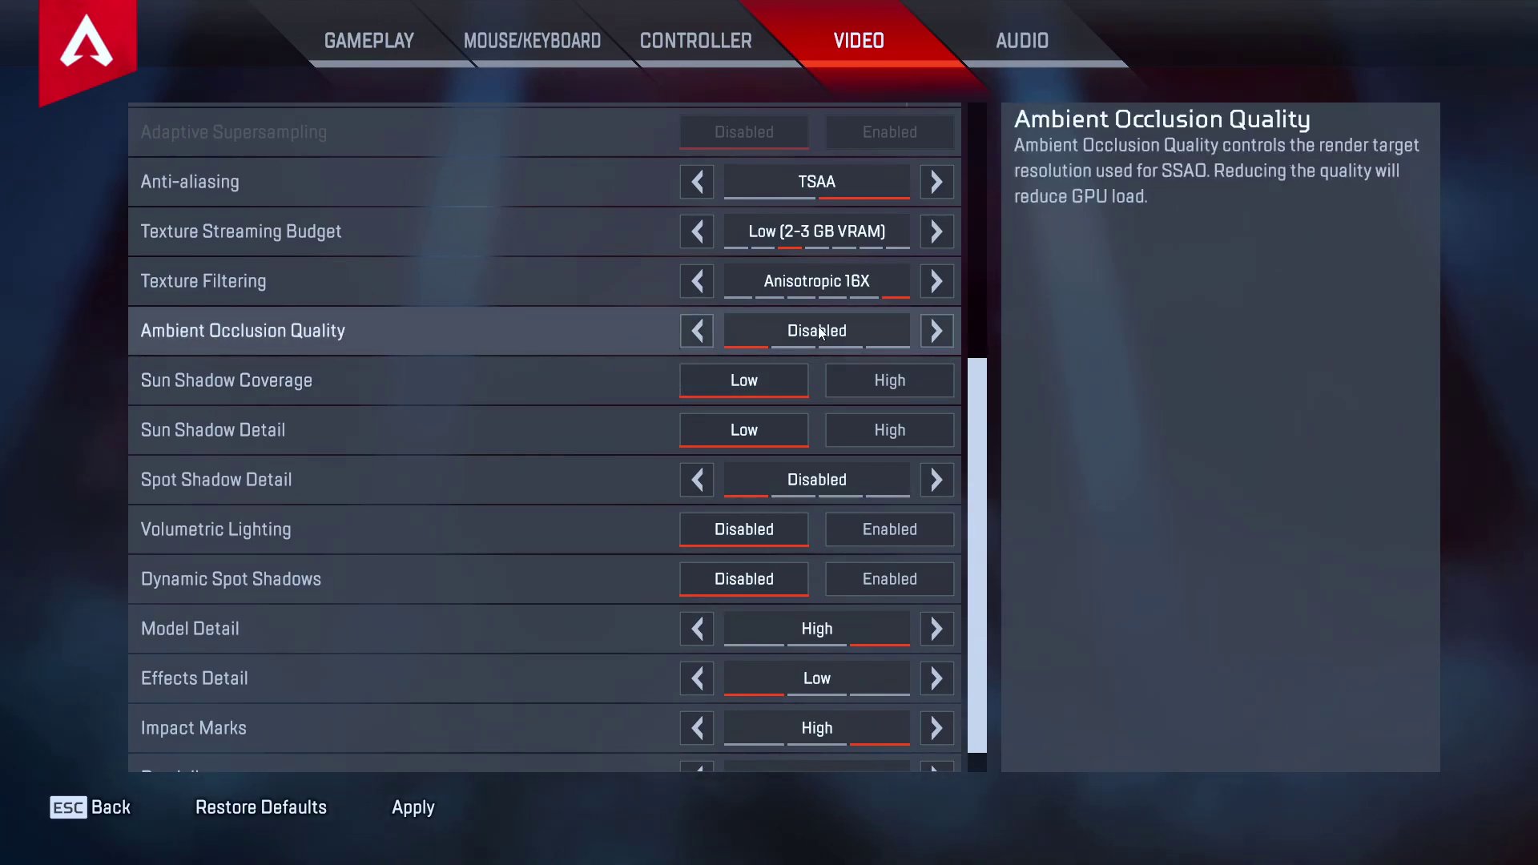
# - Try setting ambient occlusion quality to High and return it to Disabled
pyautogui.click(694, 330)
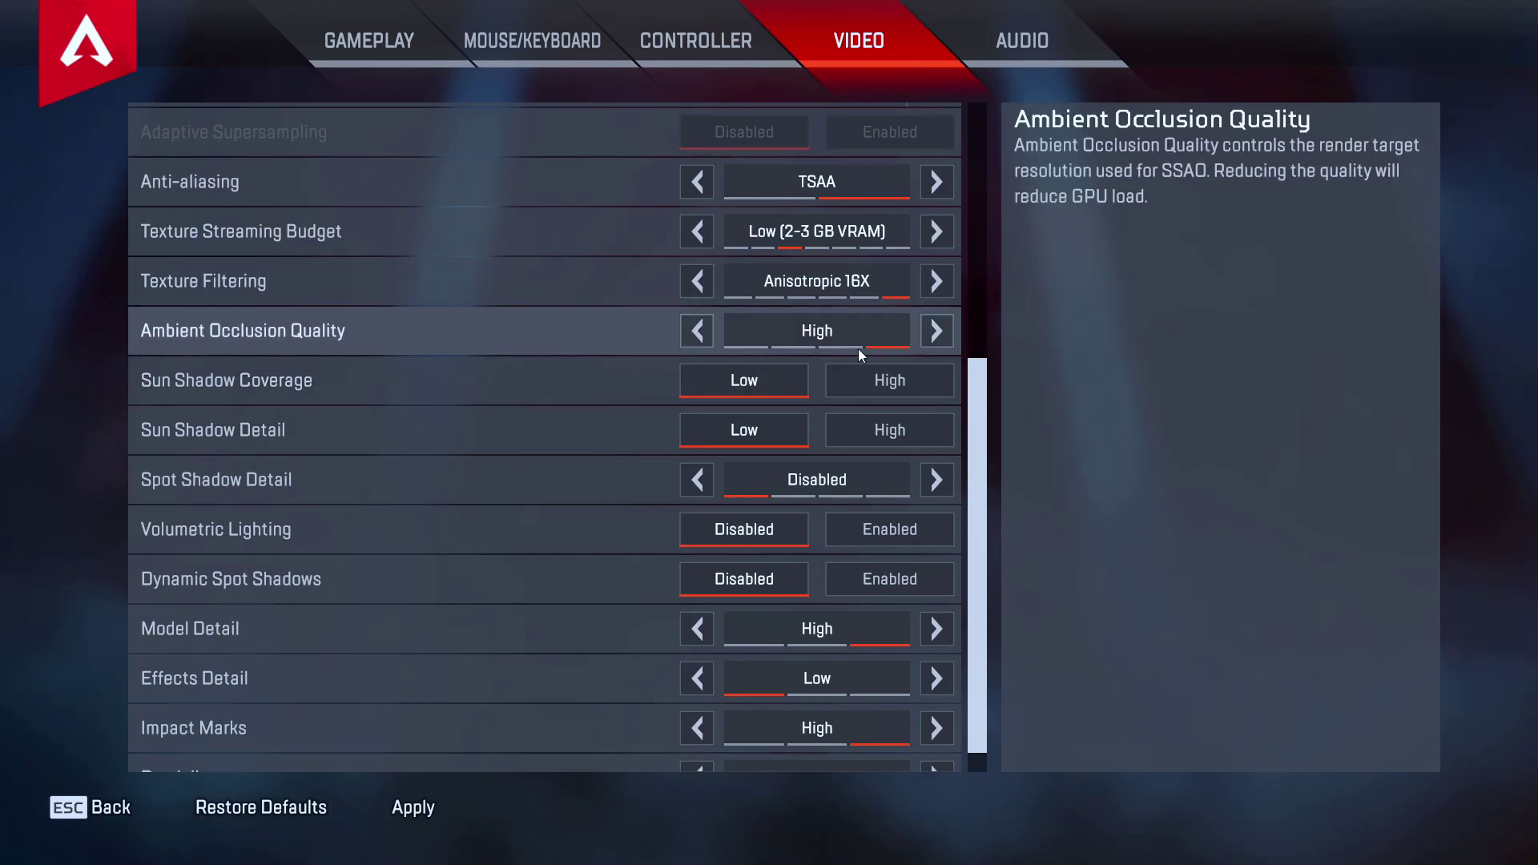
pyautogui.click(936, 330)
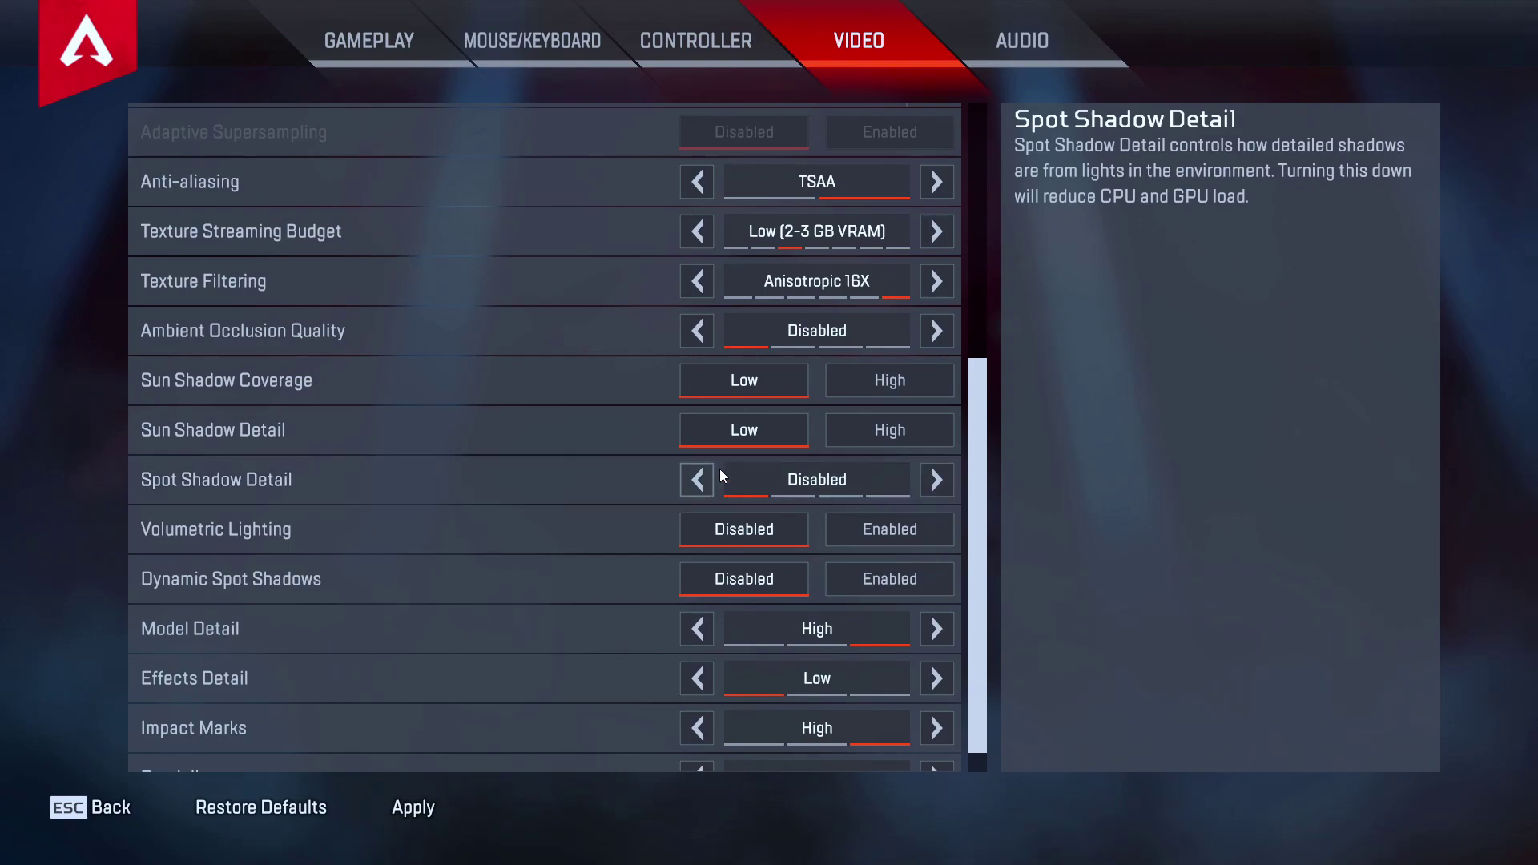
# - Try lowering model detail step by step to Low and return it to High
pyautogui.scroll(-1, 719, 469)
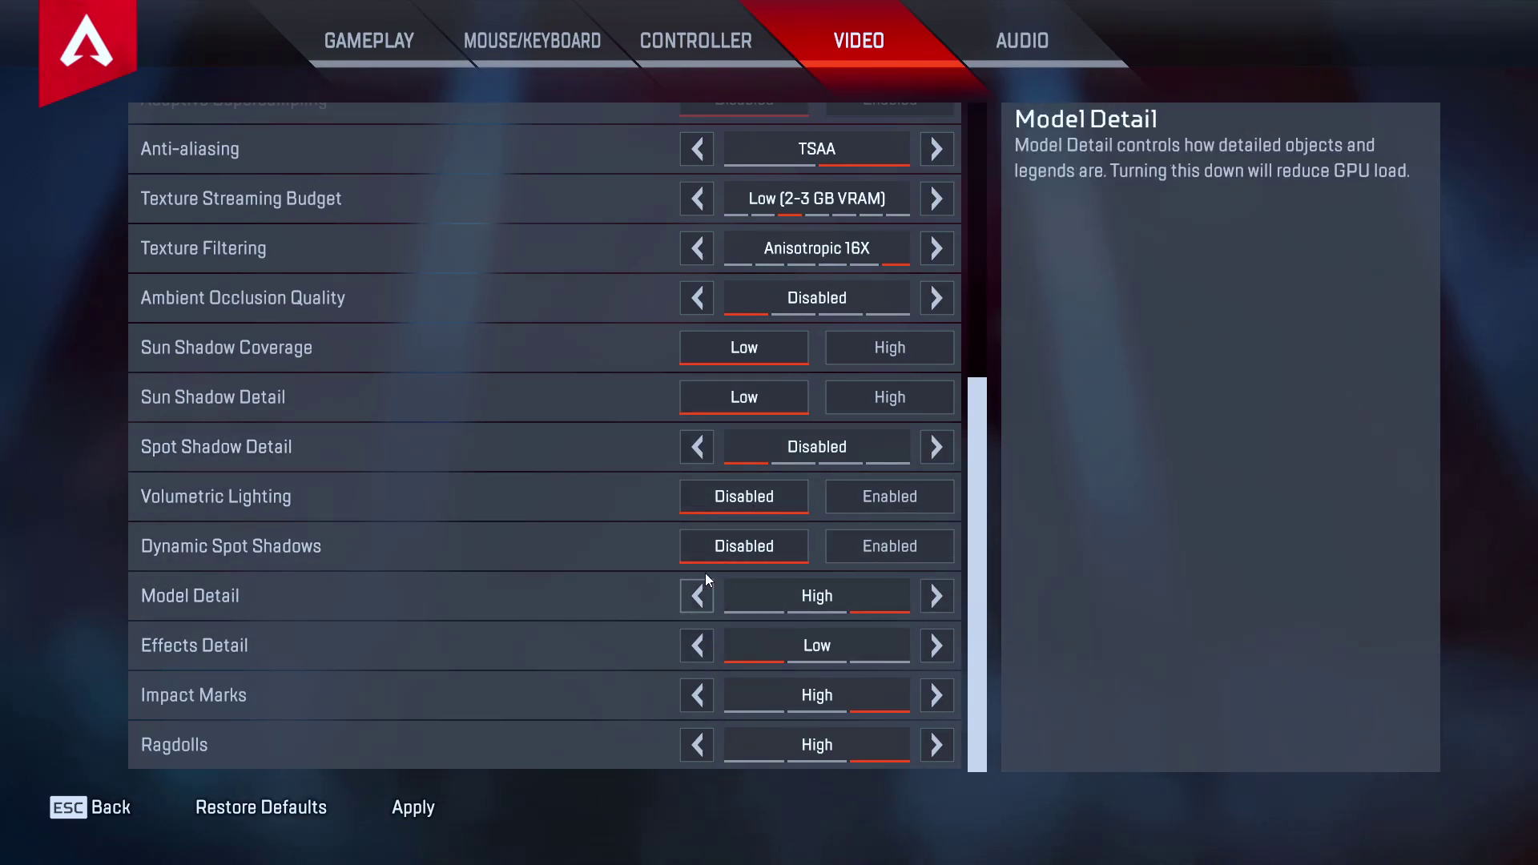
pyautogui.click(708, 598)
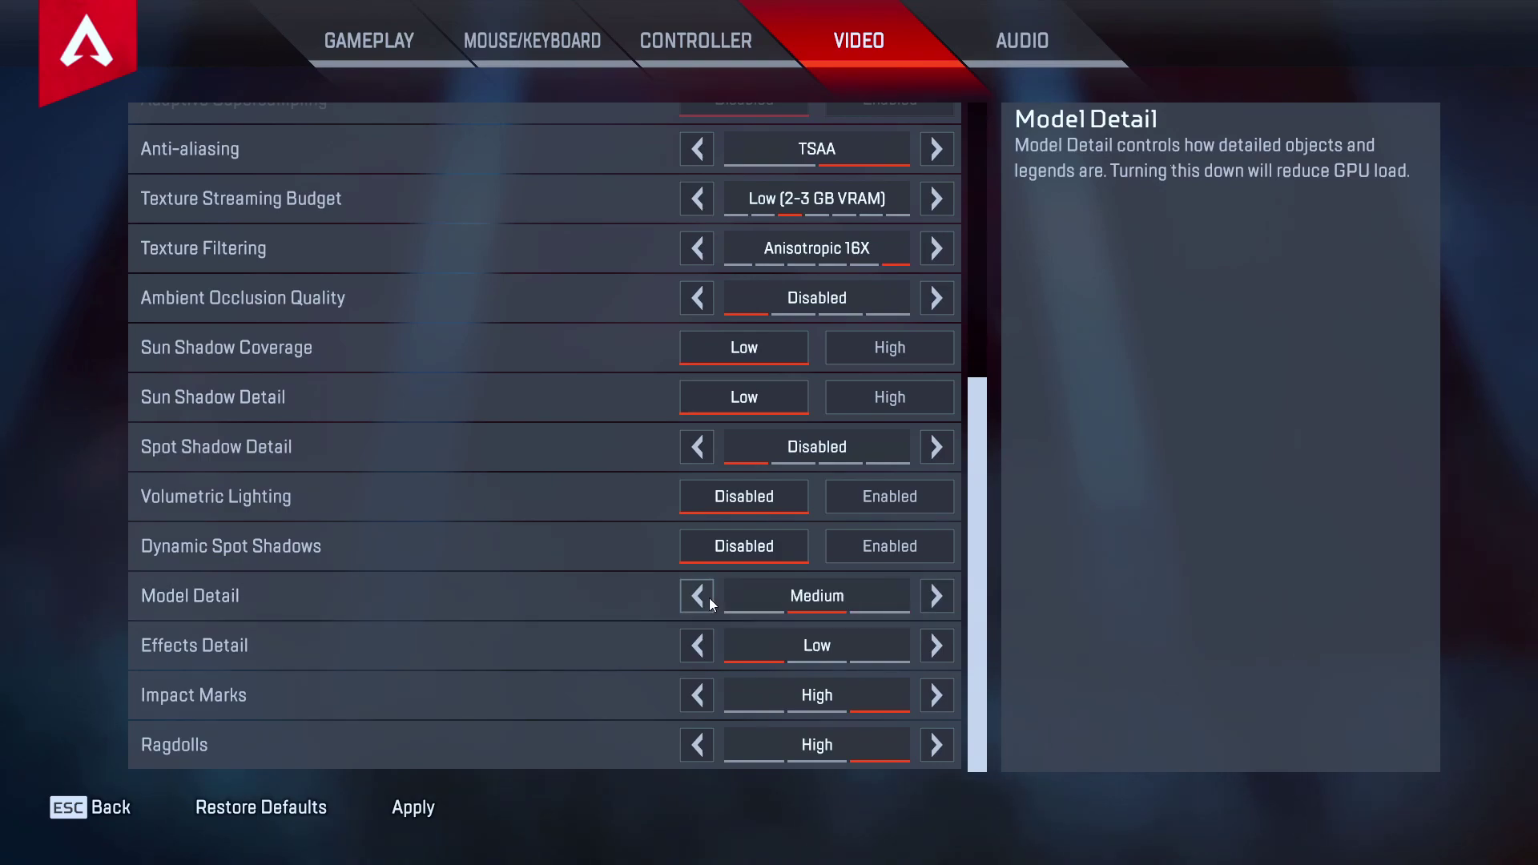
pyautogui.click(704, 605)
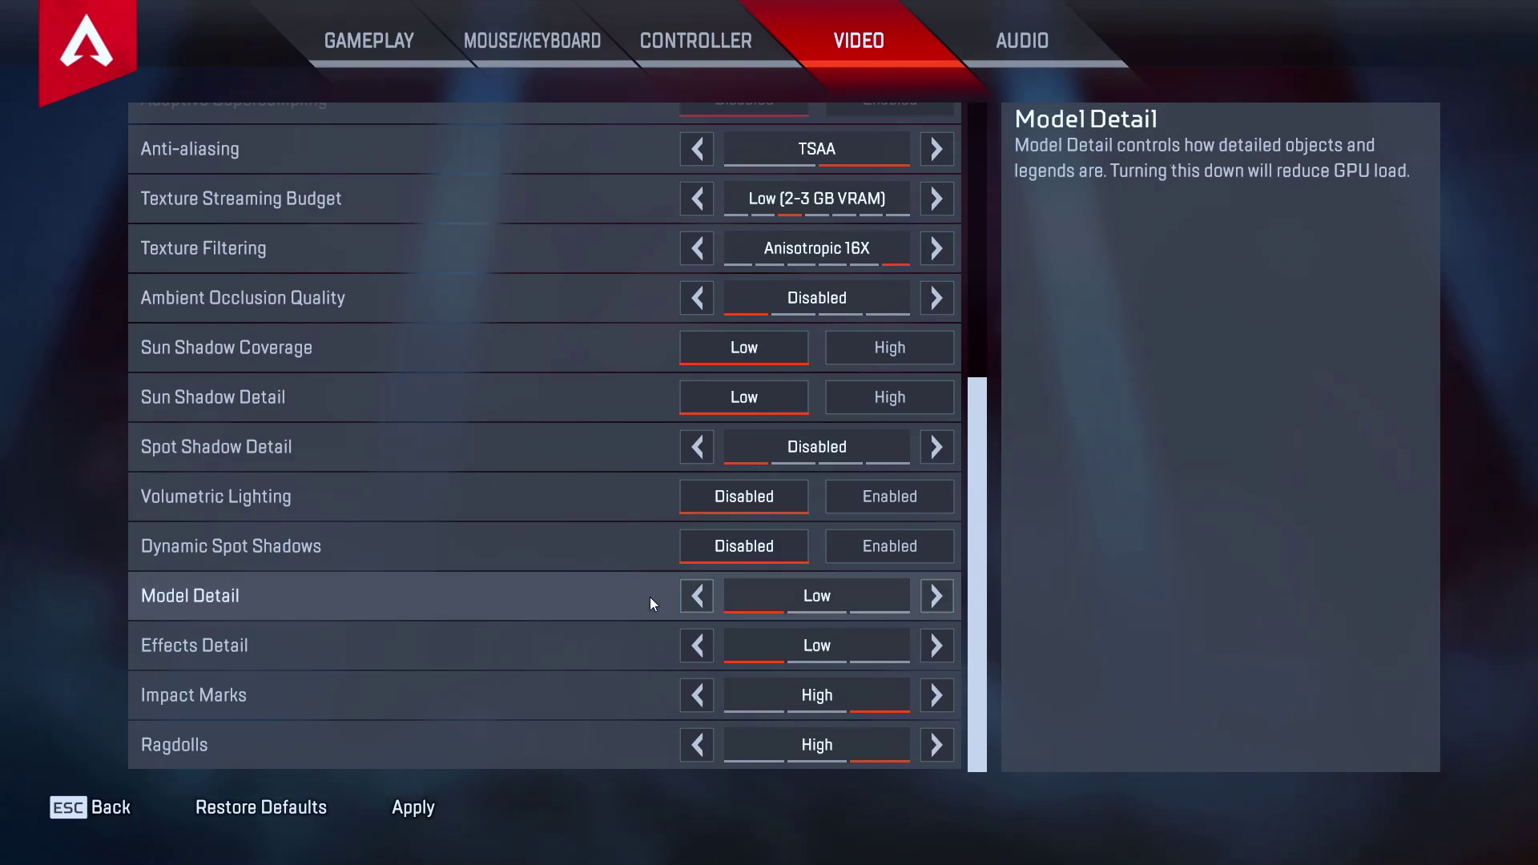
pyautogui.click(943, 596)
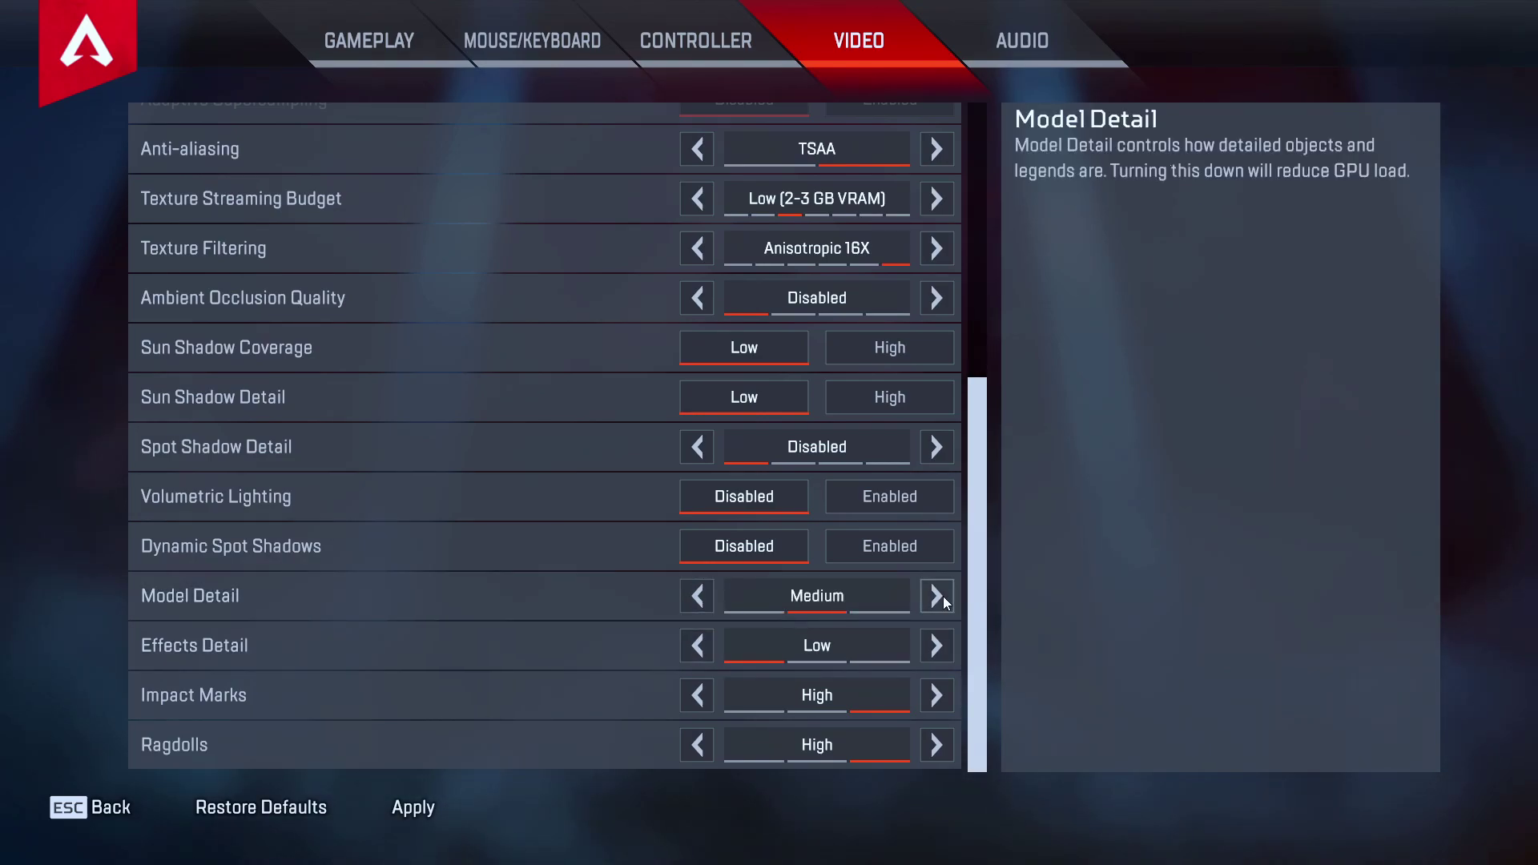
pyautogui.click(945, 592)
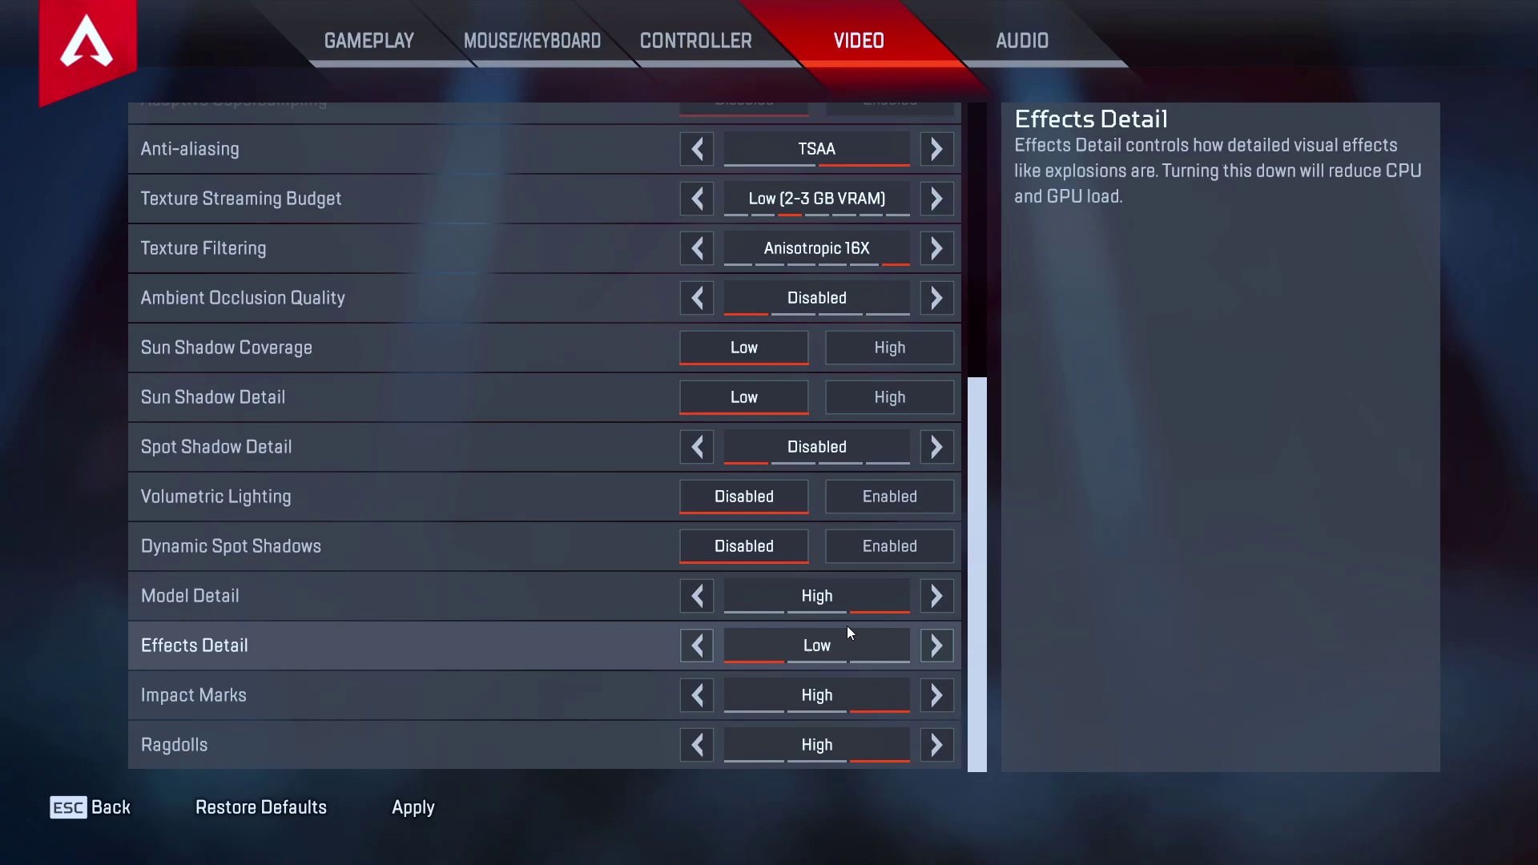
pyautogui.click(696, 599)
pyautogui.click(696, 599)
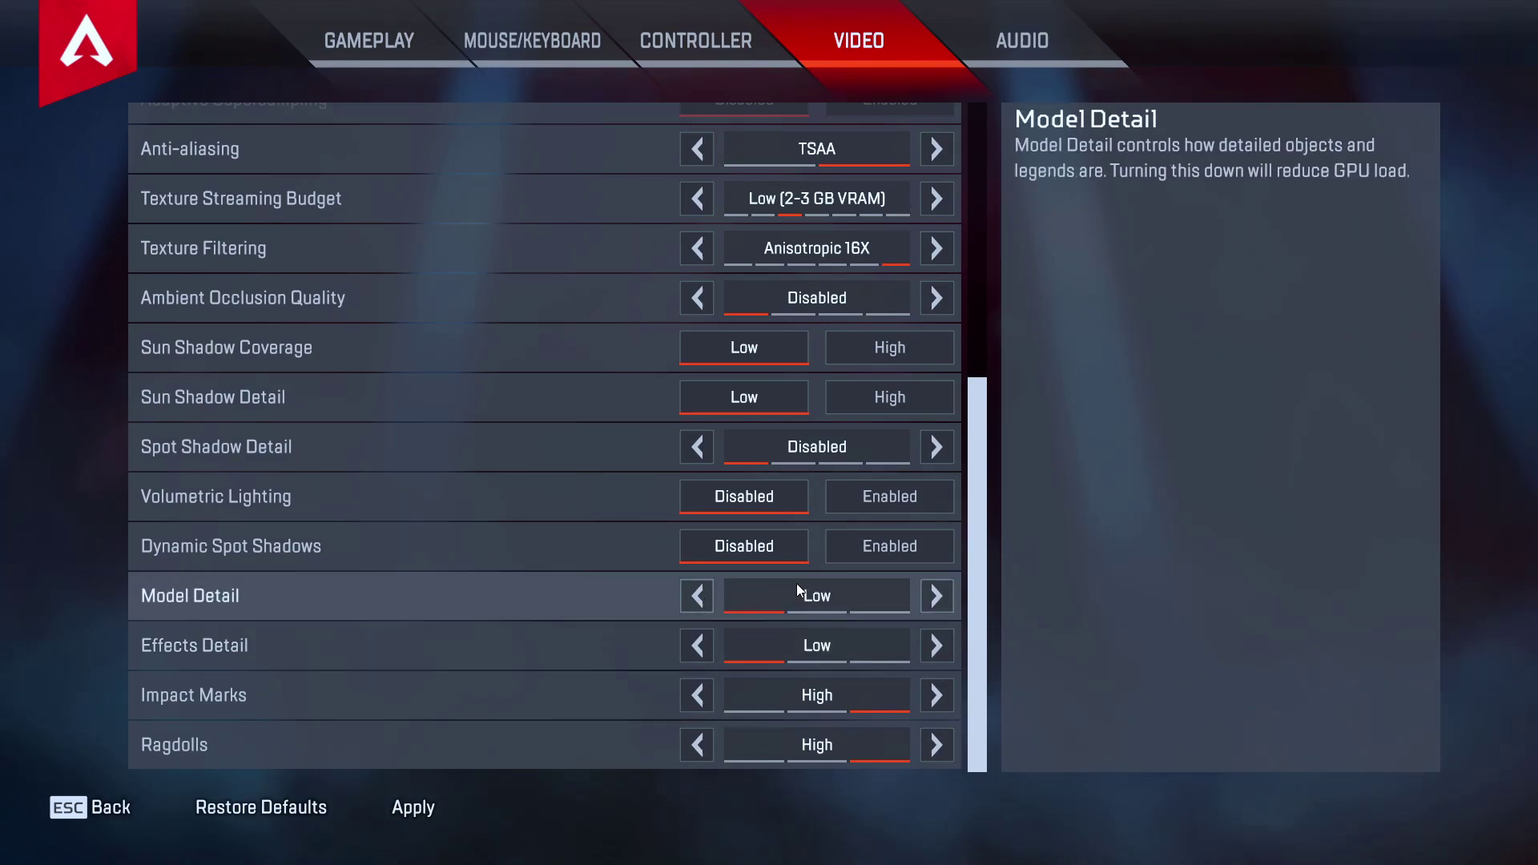
pyautogui.click(936, 595)
pyautogui.click(936, 595)
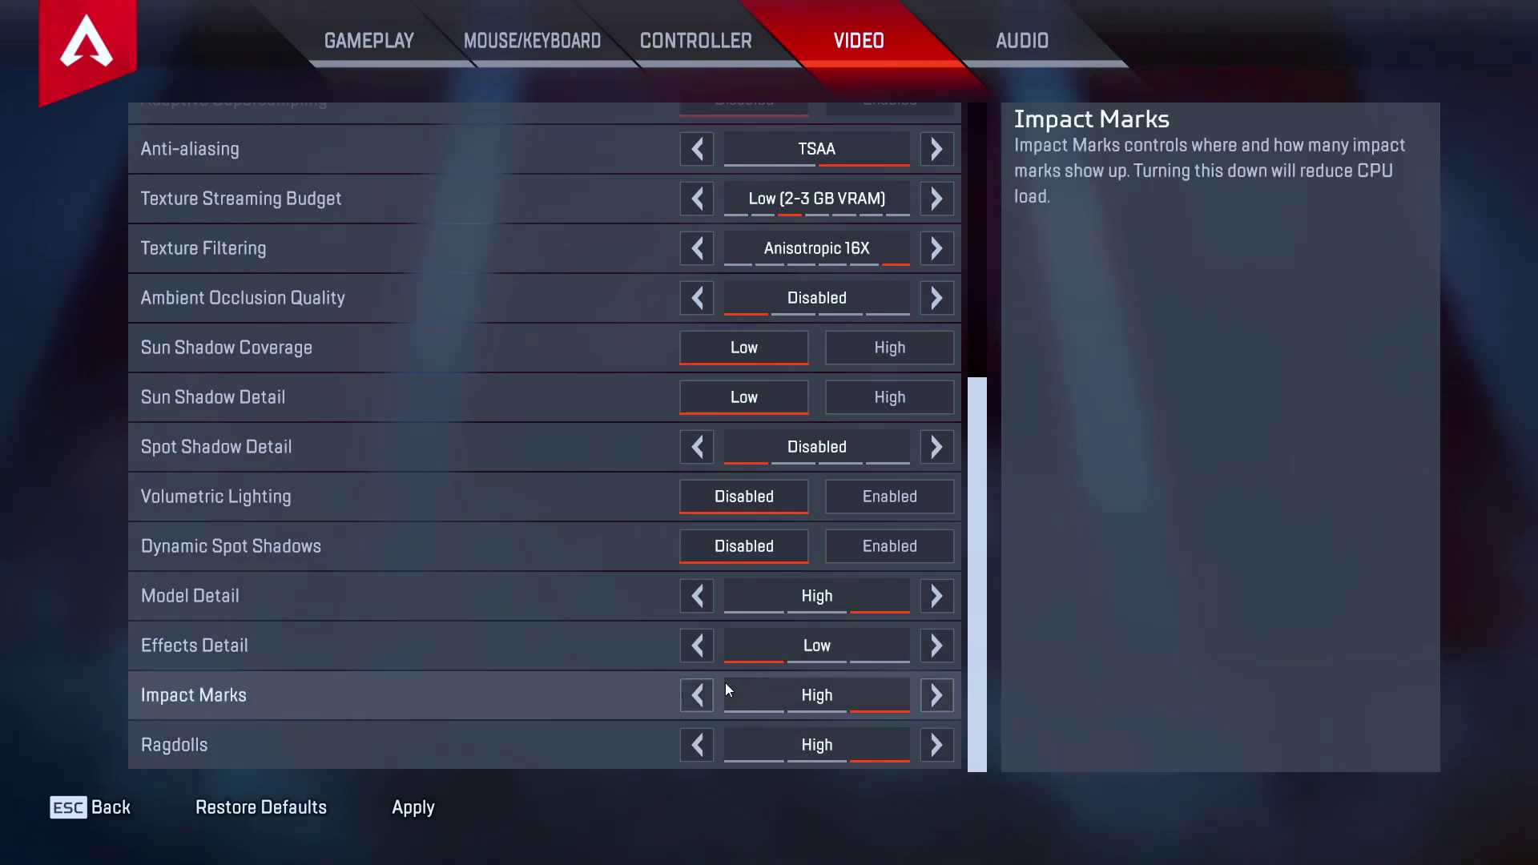
# - In the ADS mouse sensitivity settings, try a multiplier of 0.8 and return it to 0.7
pyautogui.click(532, 40)
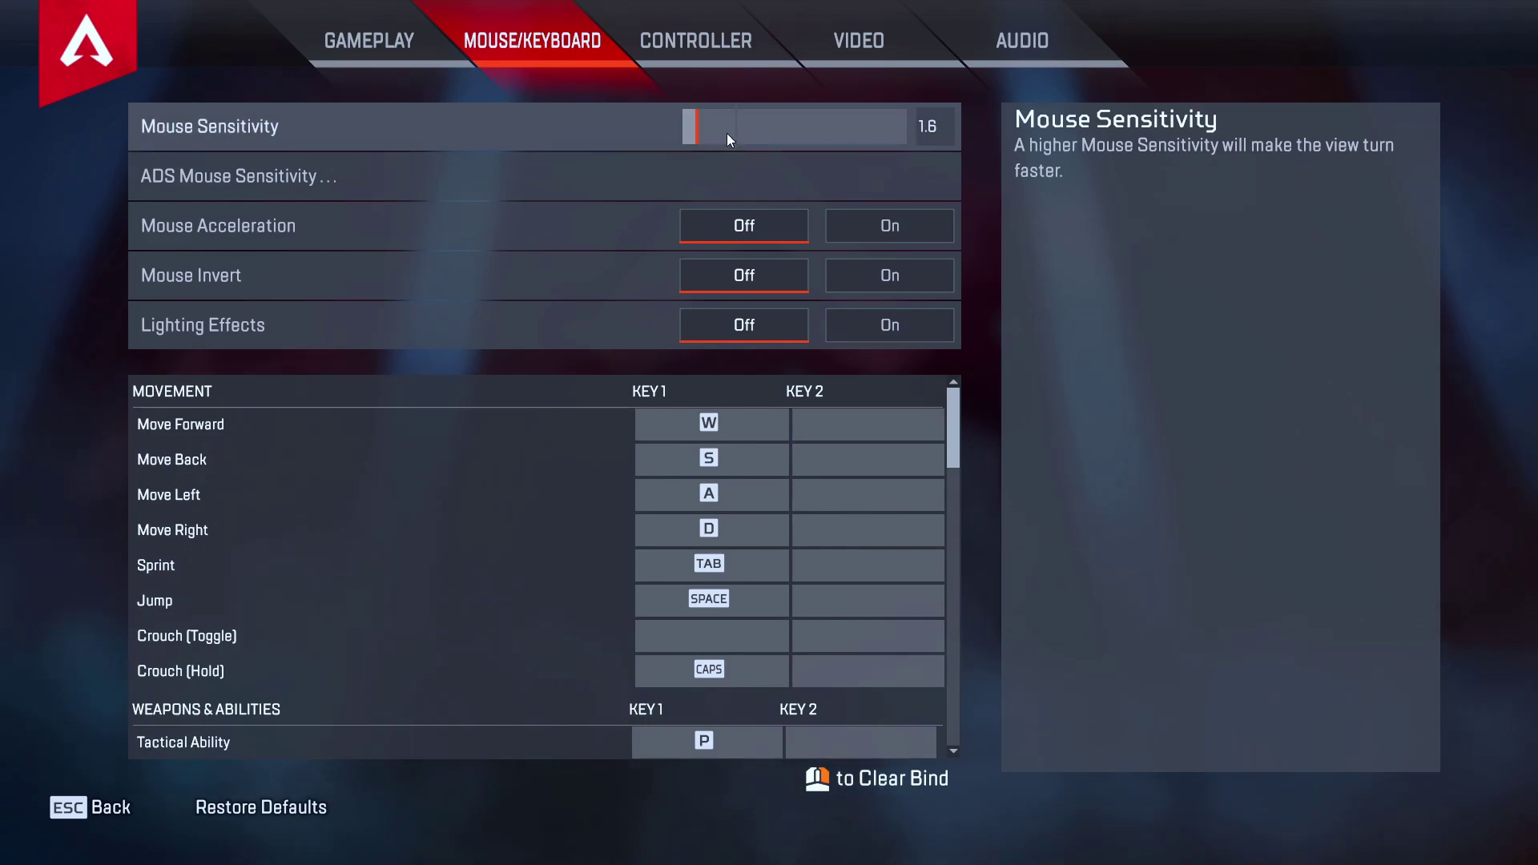
pyautogui.click(561, 178)
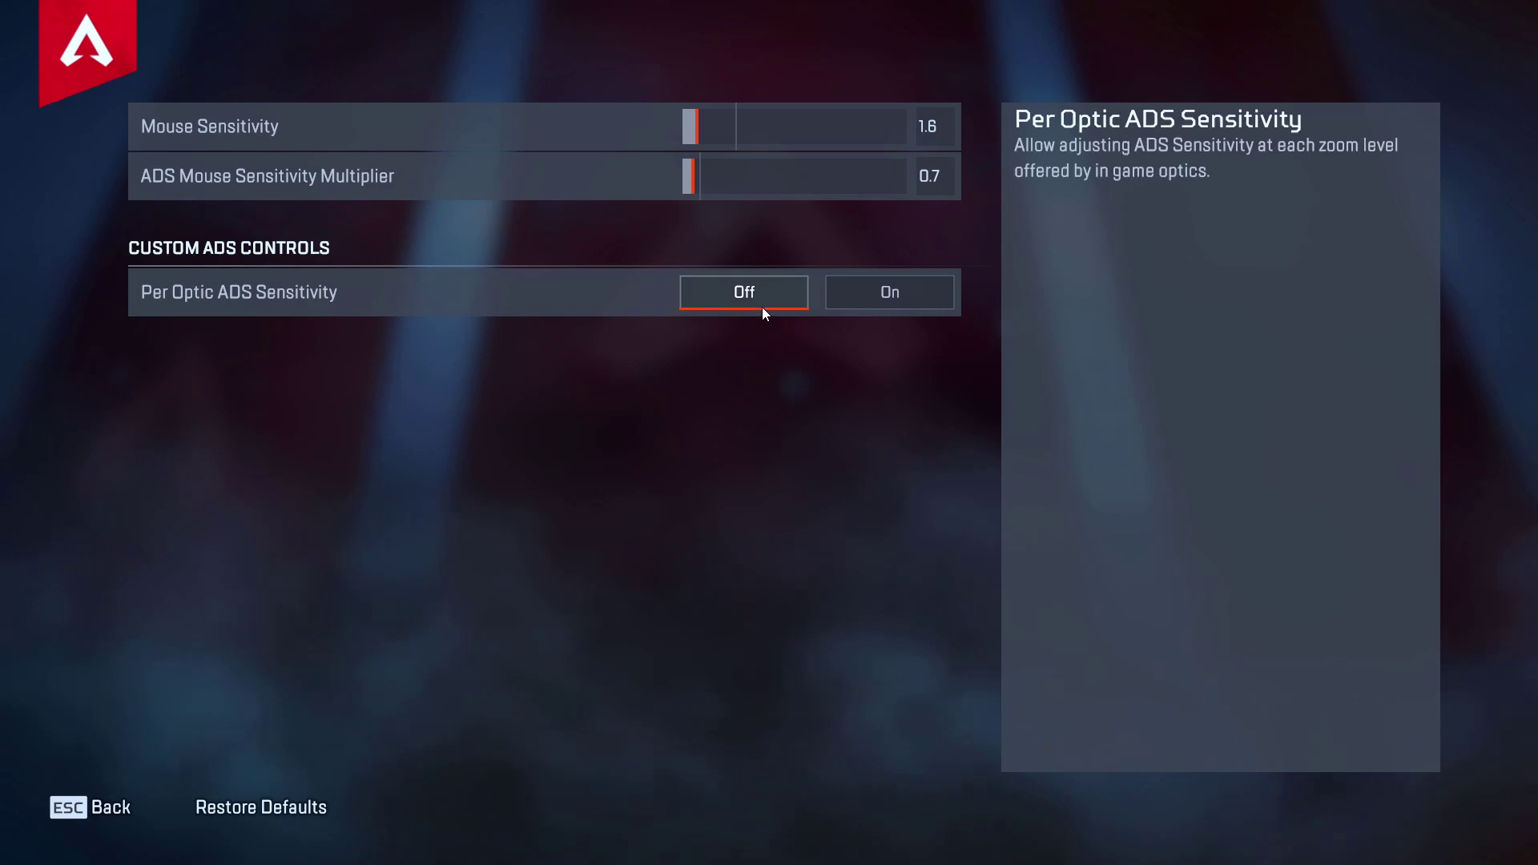
pyautogui.click(694, 192)
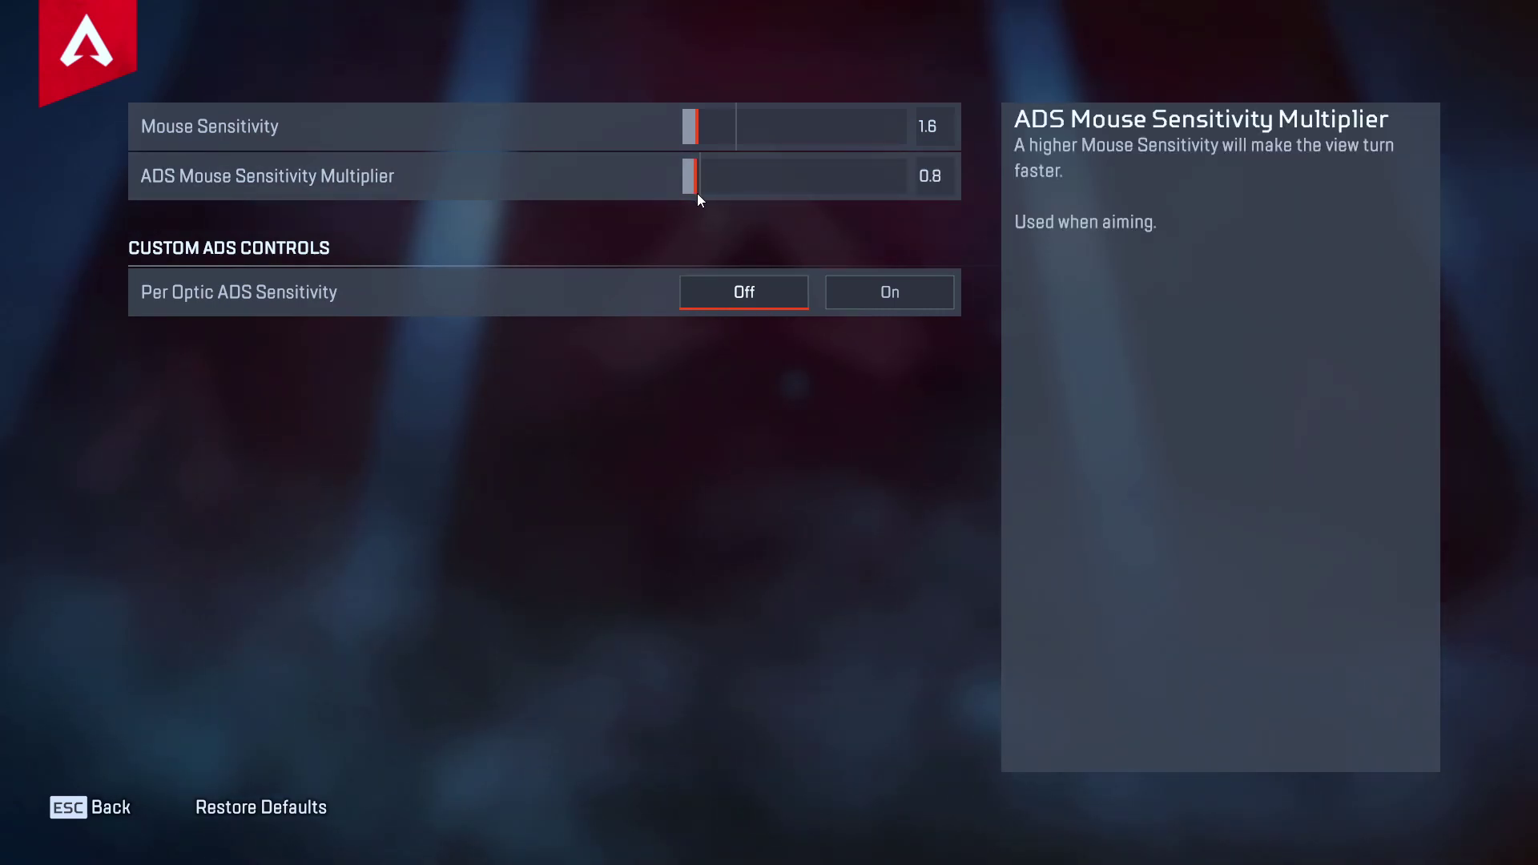
pyautogui.moveTo(696, 194); pyautogui.dragTo(695, 198)
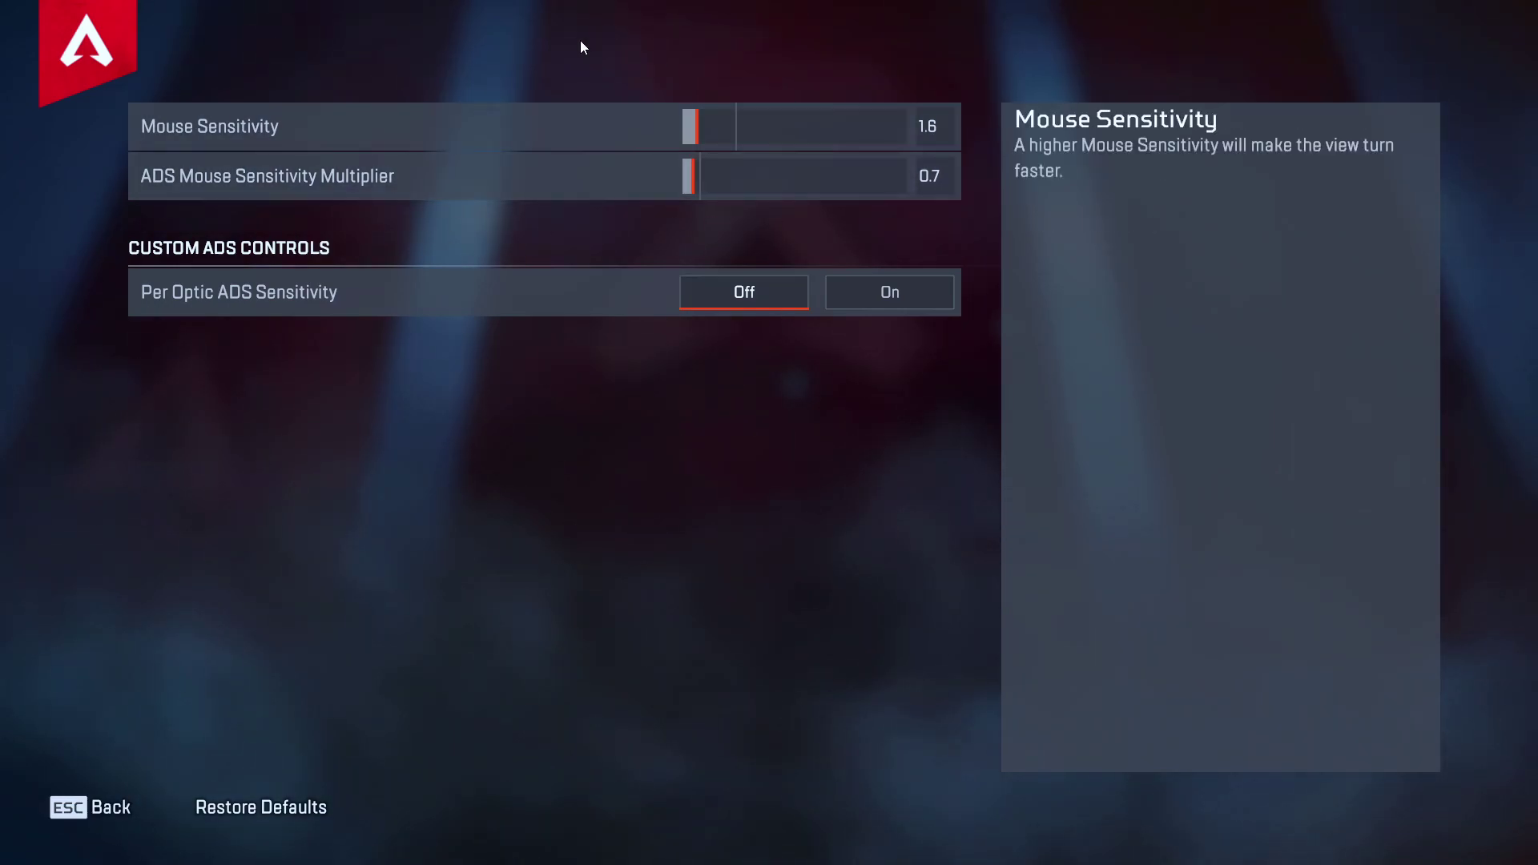
# - Try enabling Per Optic ADS Sensitivity, return it to Off, and leave the ADS sensitivity settings
pyautogui.click(886, 295)
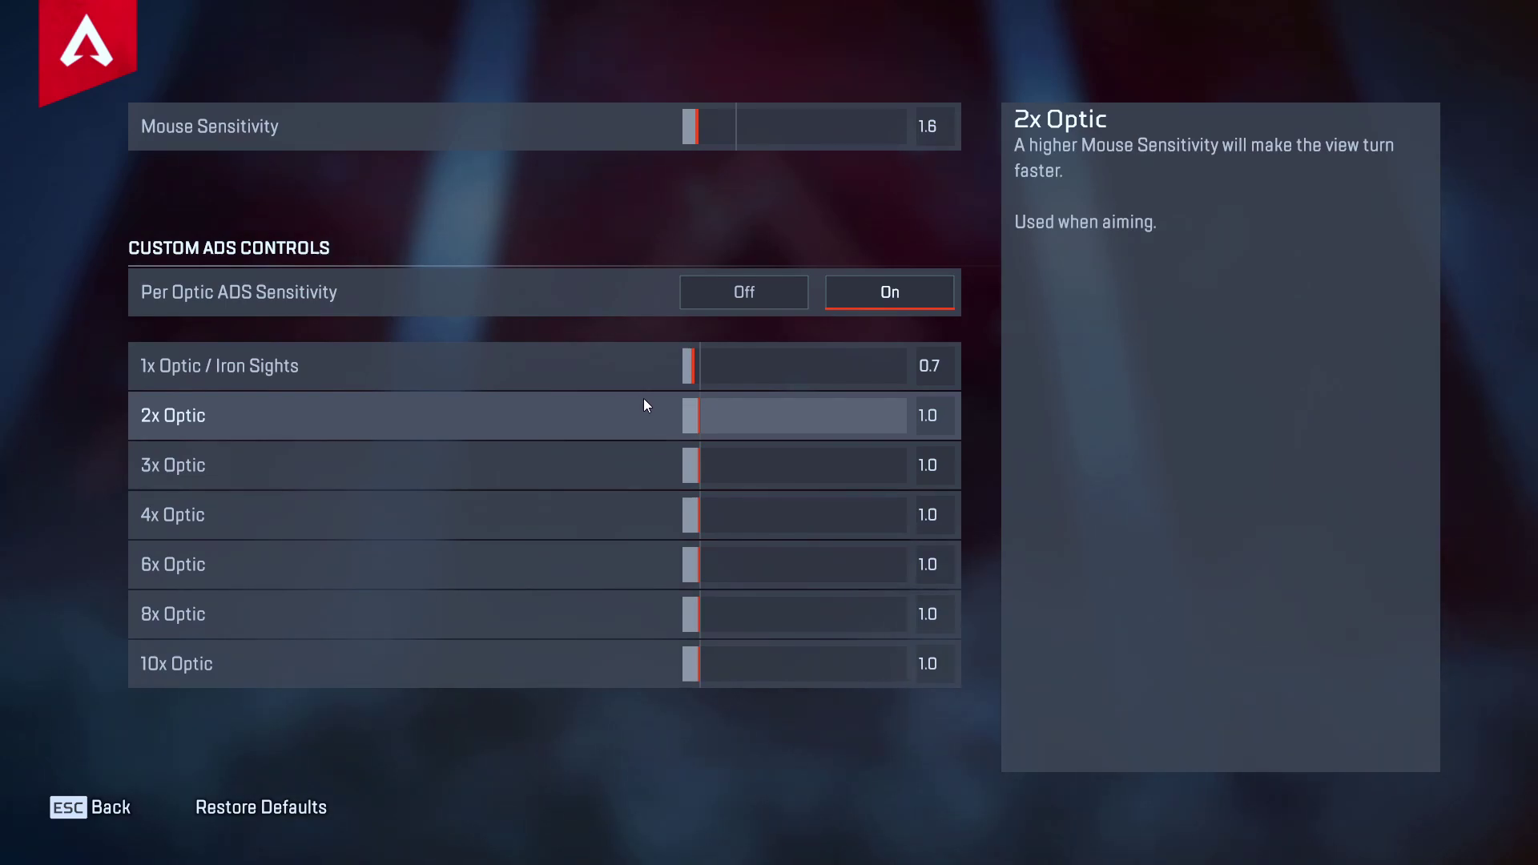
pyautogui.click(744, 291)
pyautogui.click(114, 794)
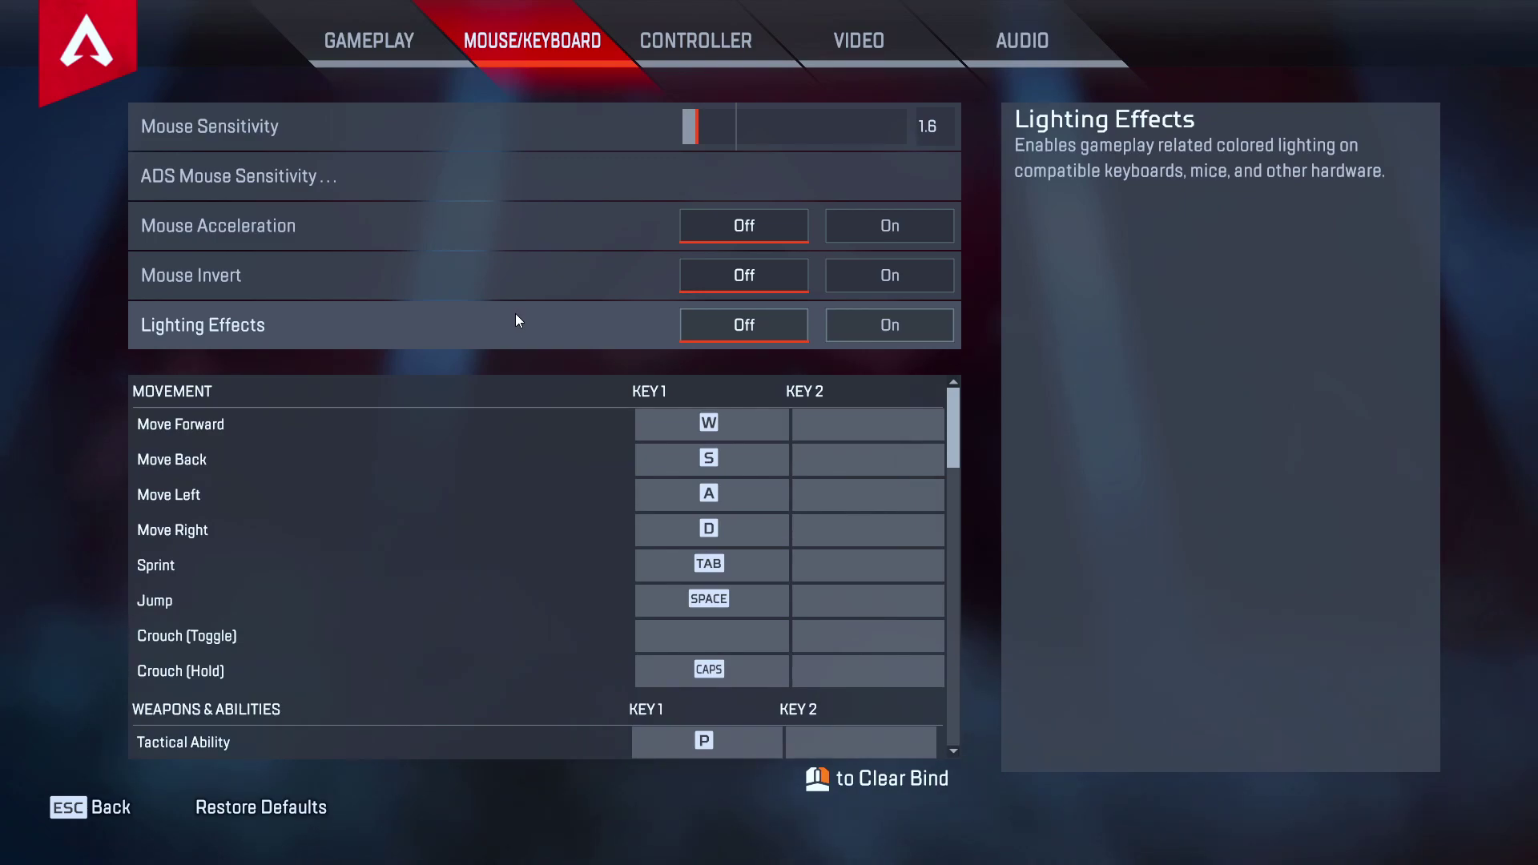
# - Reopen the ADS mouse sensitivity settings, switch Per Optic ADS Sensitivity to On, and return to the mouse and keyboard settings
pyautogui.click(460, 176)
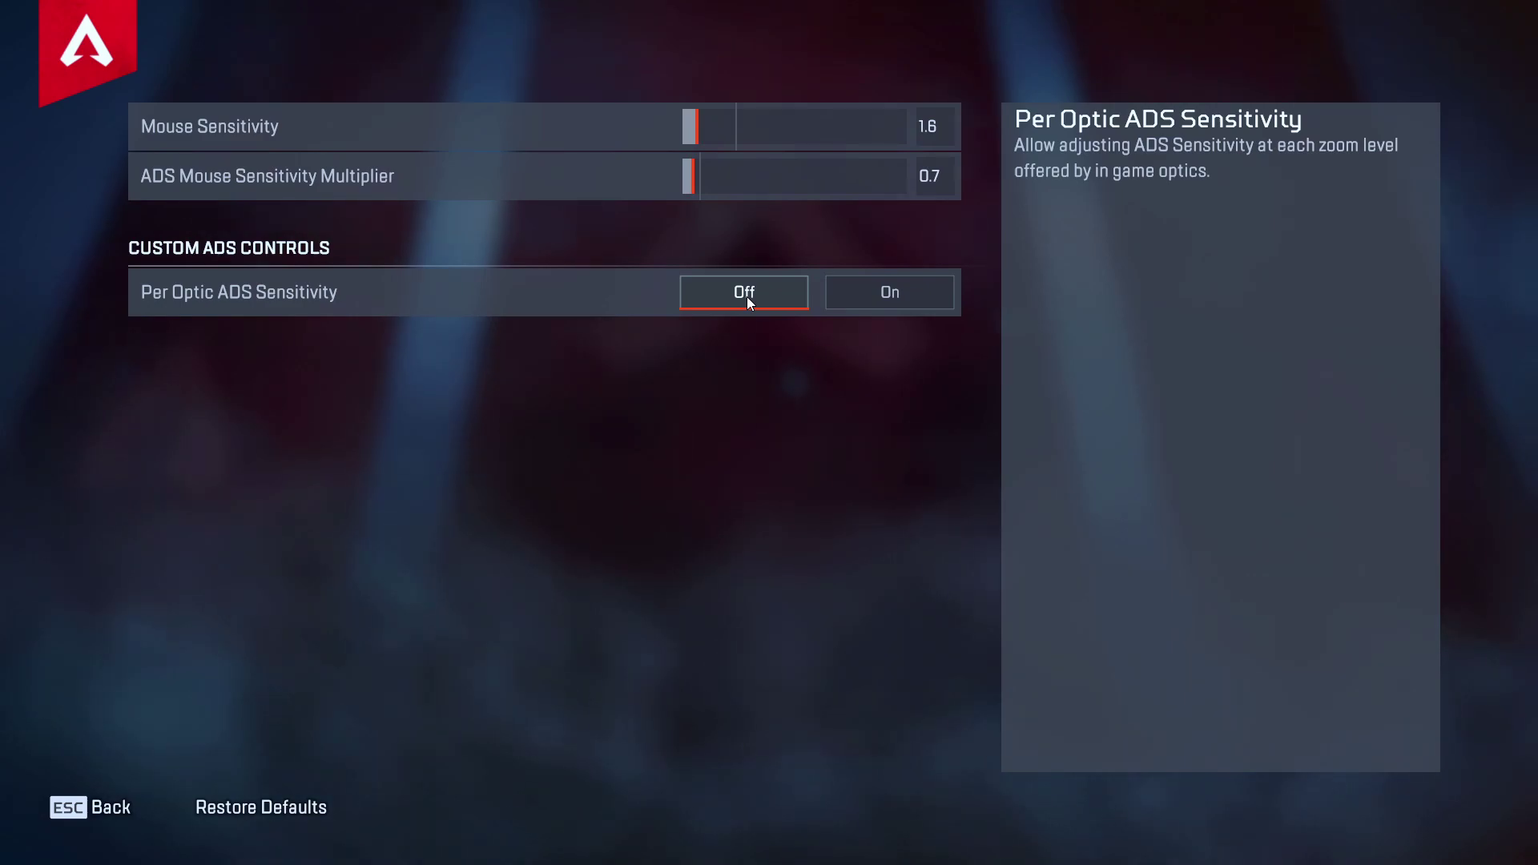
pyautogui.click(889, 294)
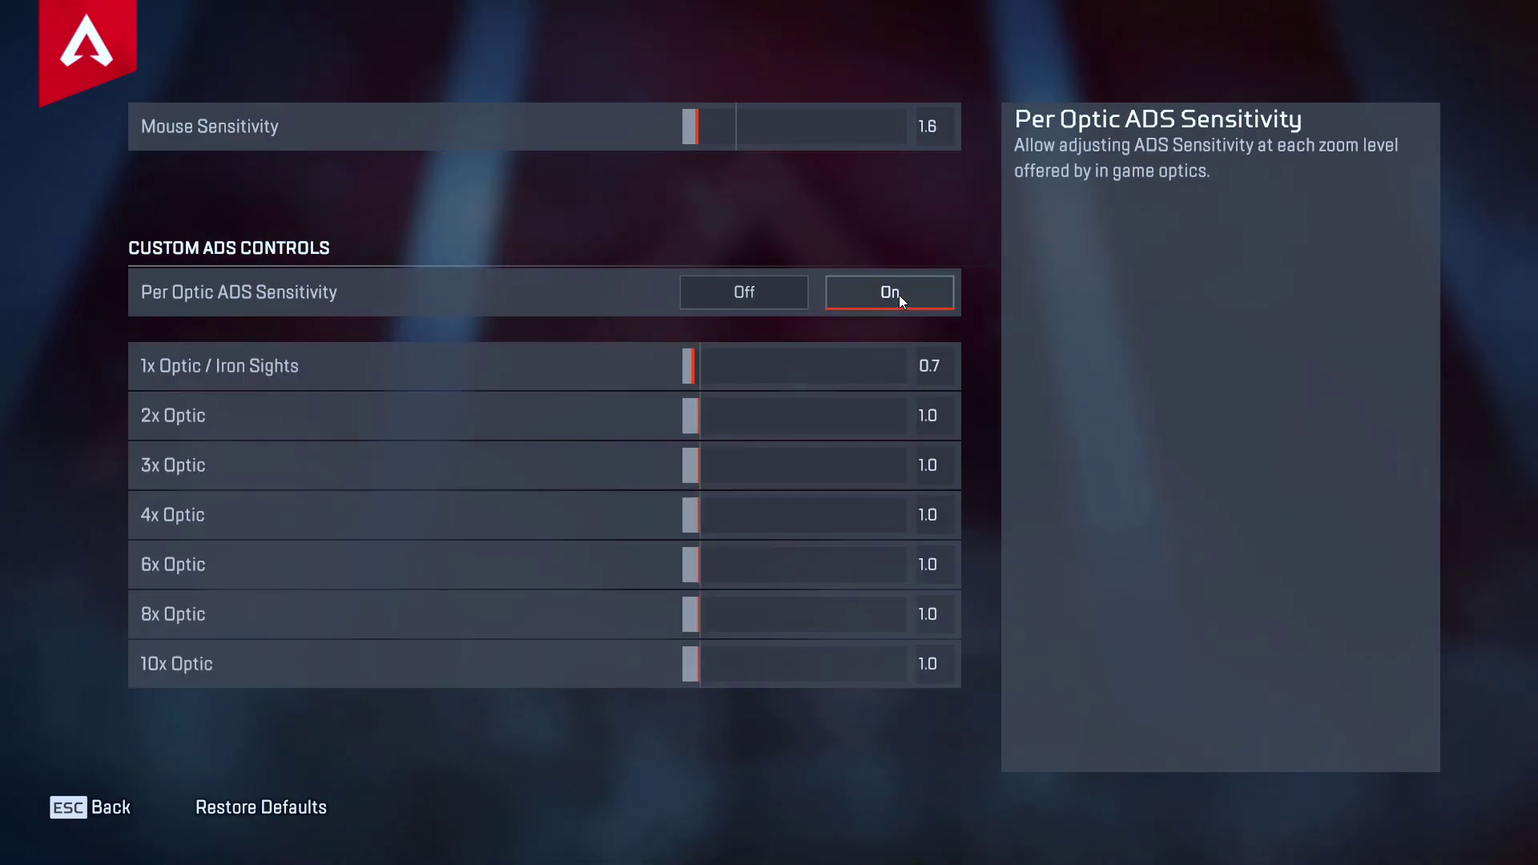
pyautogui.click(744, 293)
pyautogui.click(840, 298)
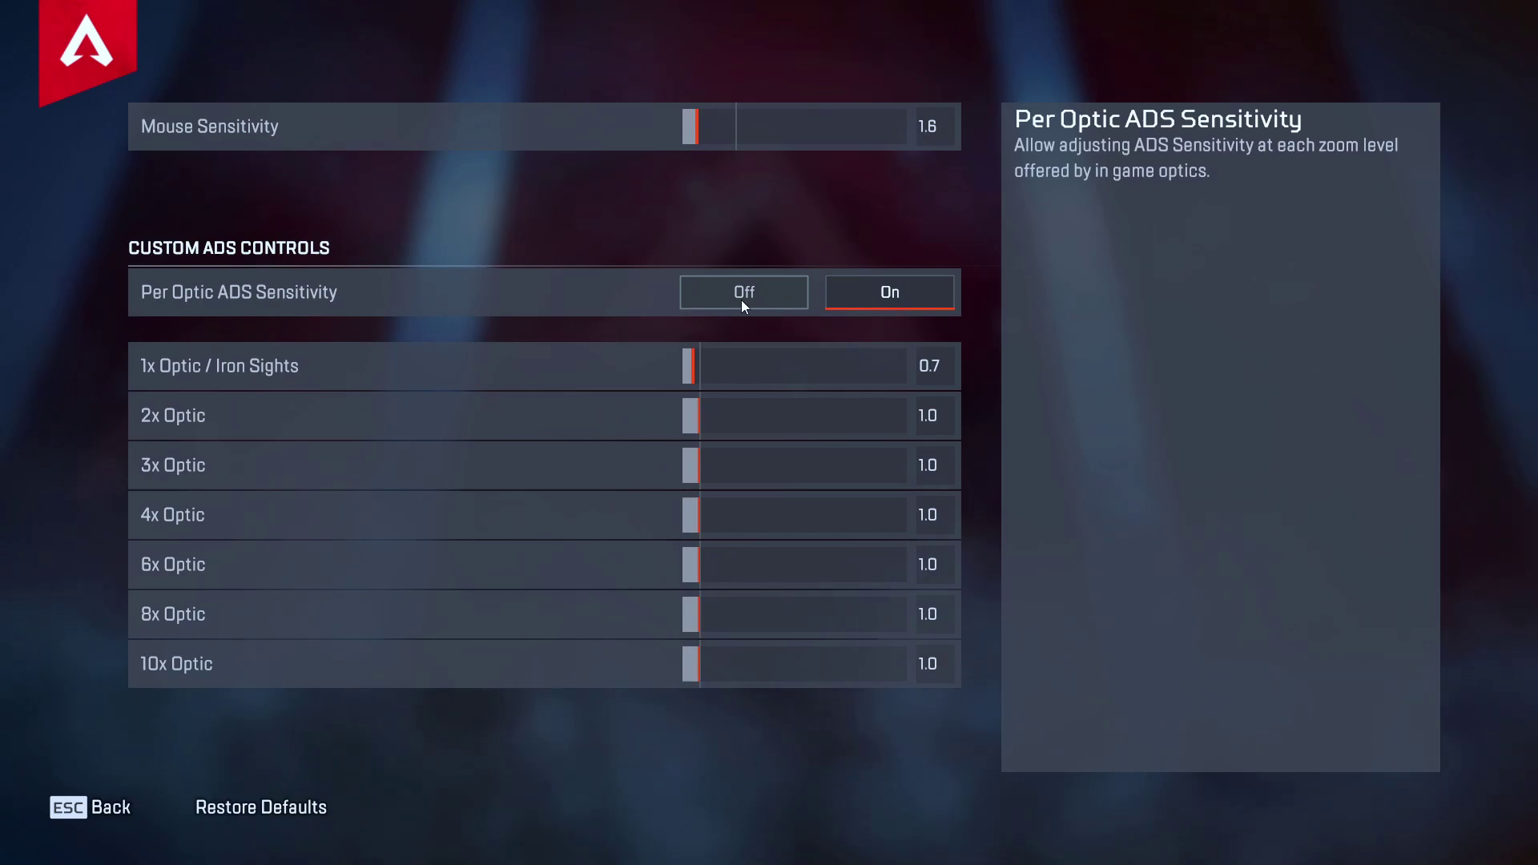
pyautogui.press('Escape')
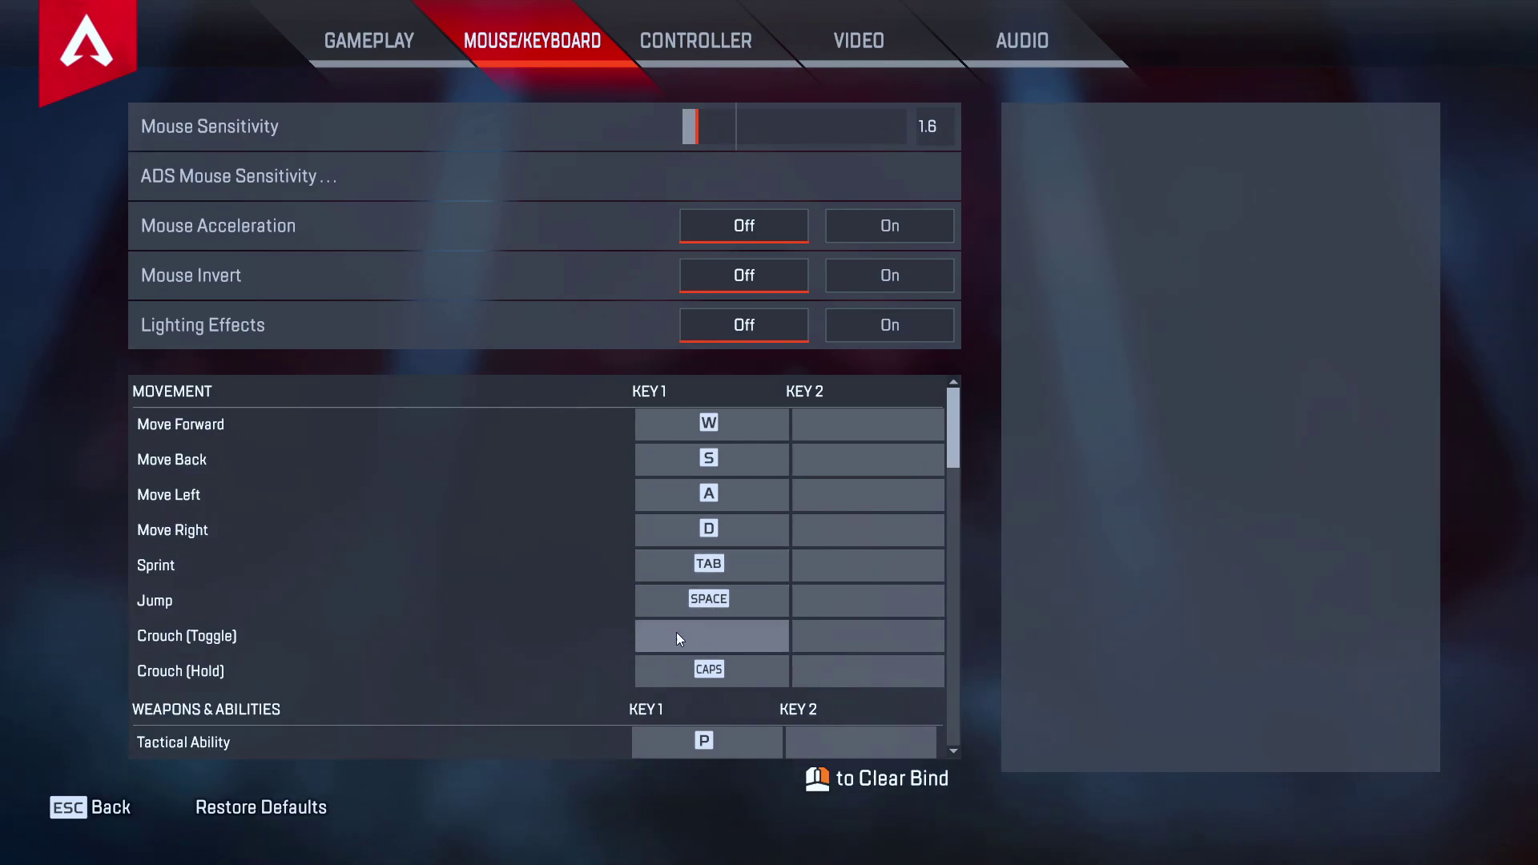
# - Examine the key bindings for movement, weapons and abilities, communication, and miscellaneous actions
pyautogui.scroll(-3, 686, 616)
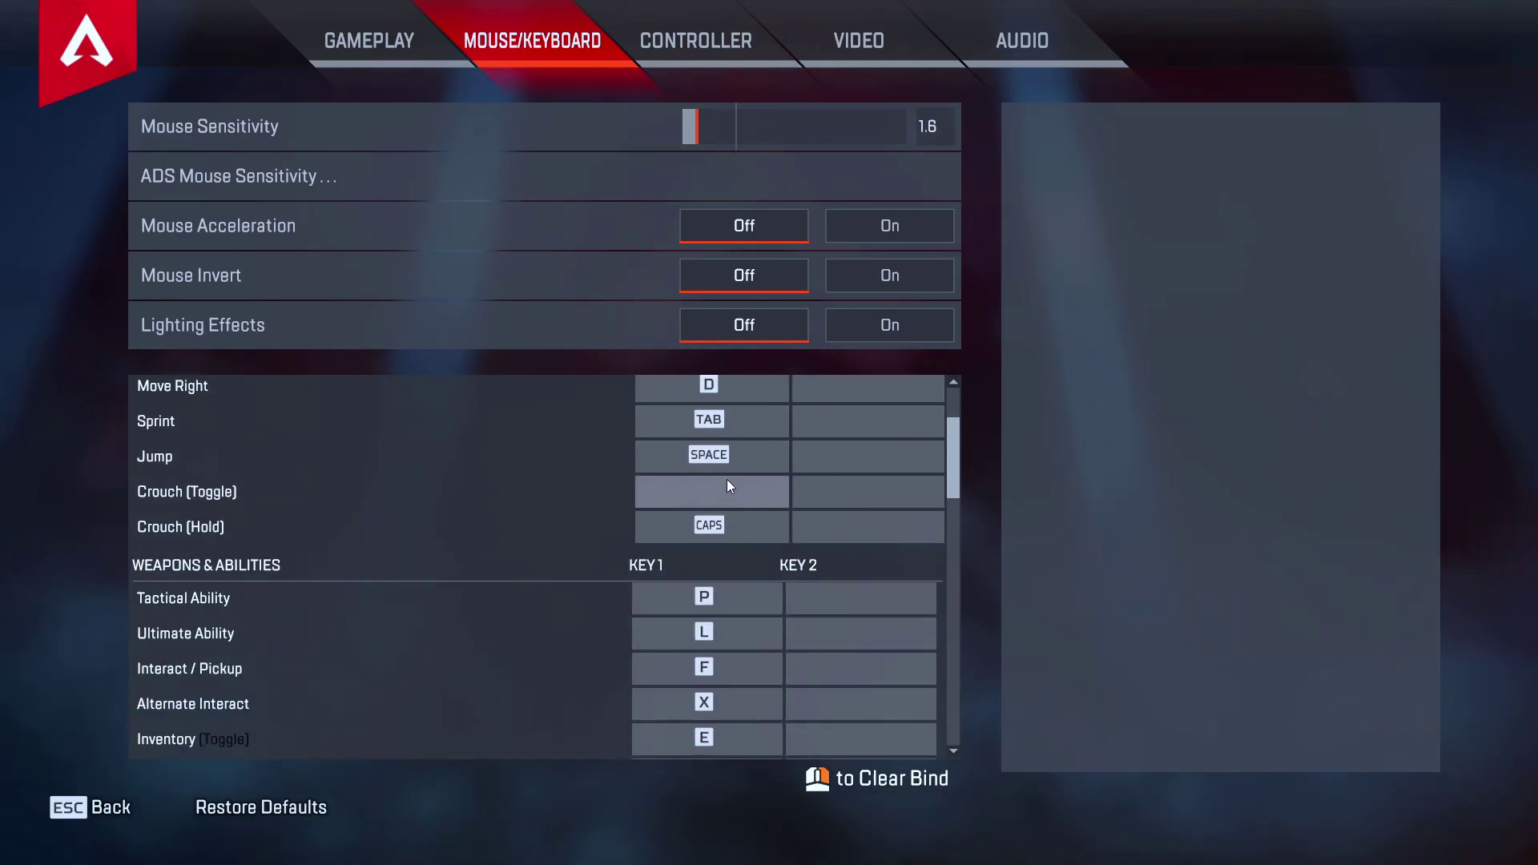
pyautogui.scroll(-3, 270, 448)
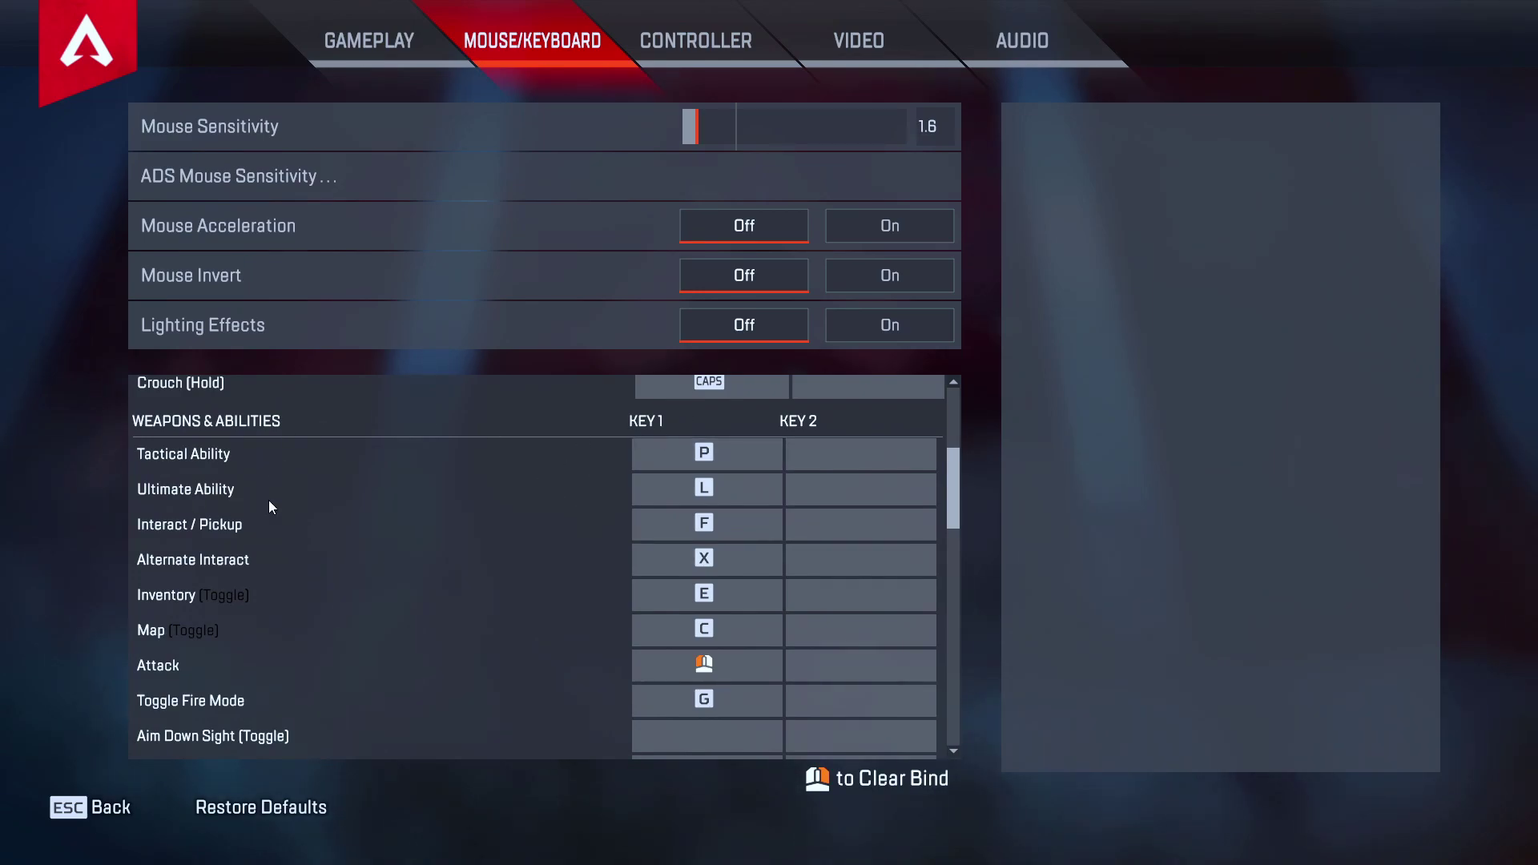
pyautogui.scroll(-1, 506, 603)
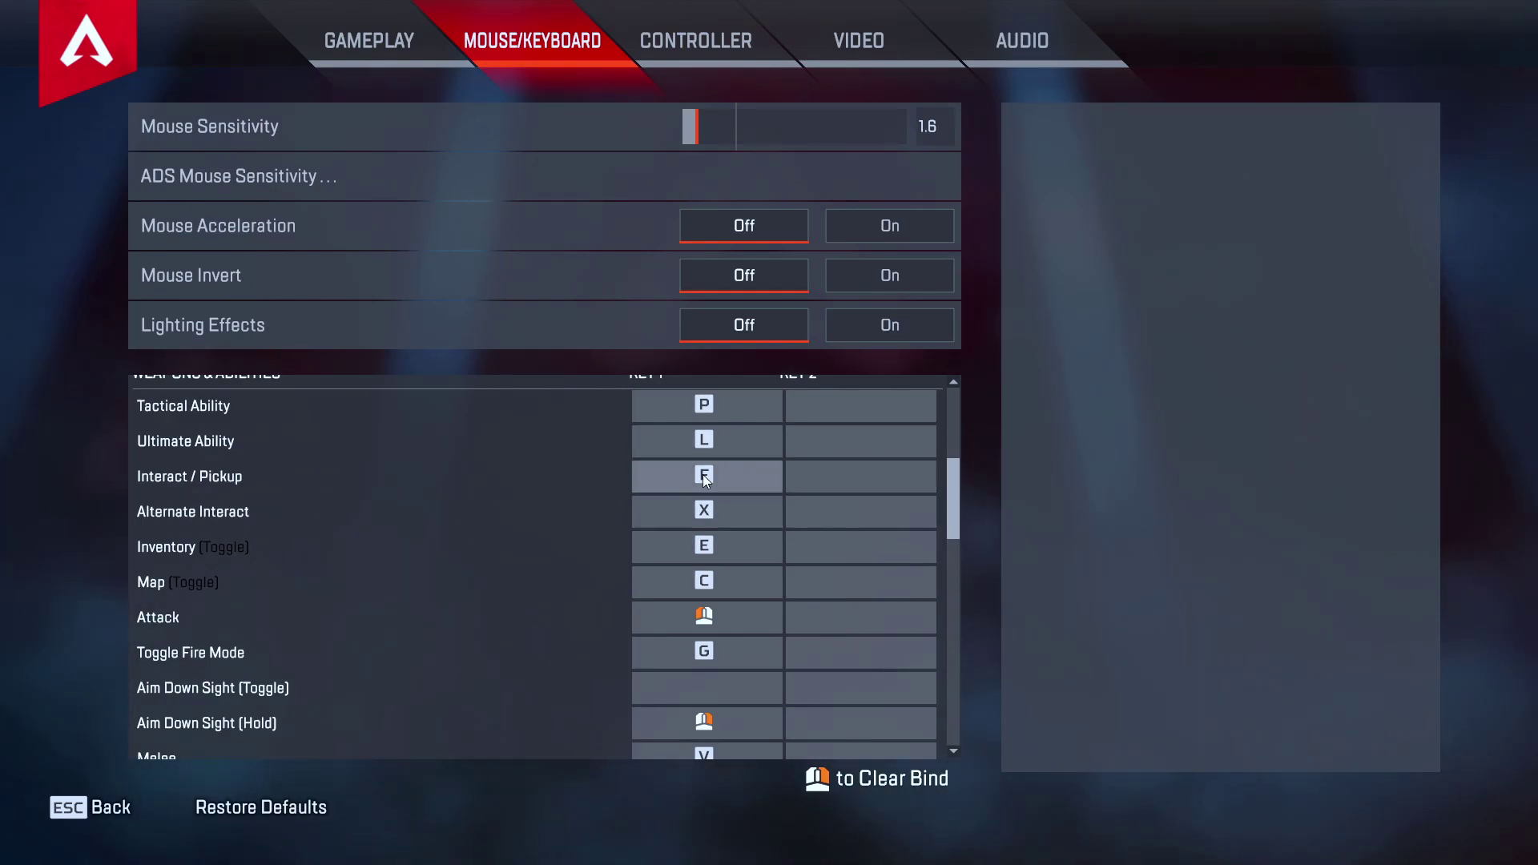
pyautogui.scroll(-1, 699, 546)
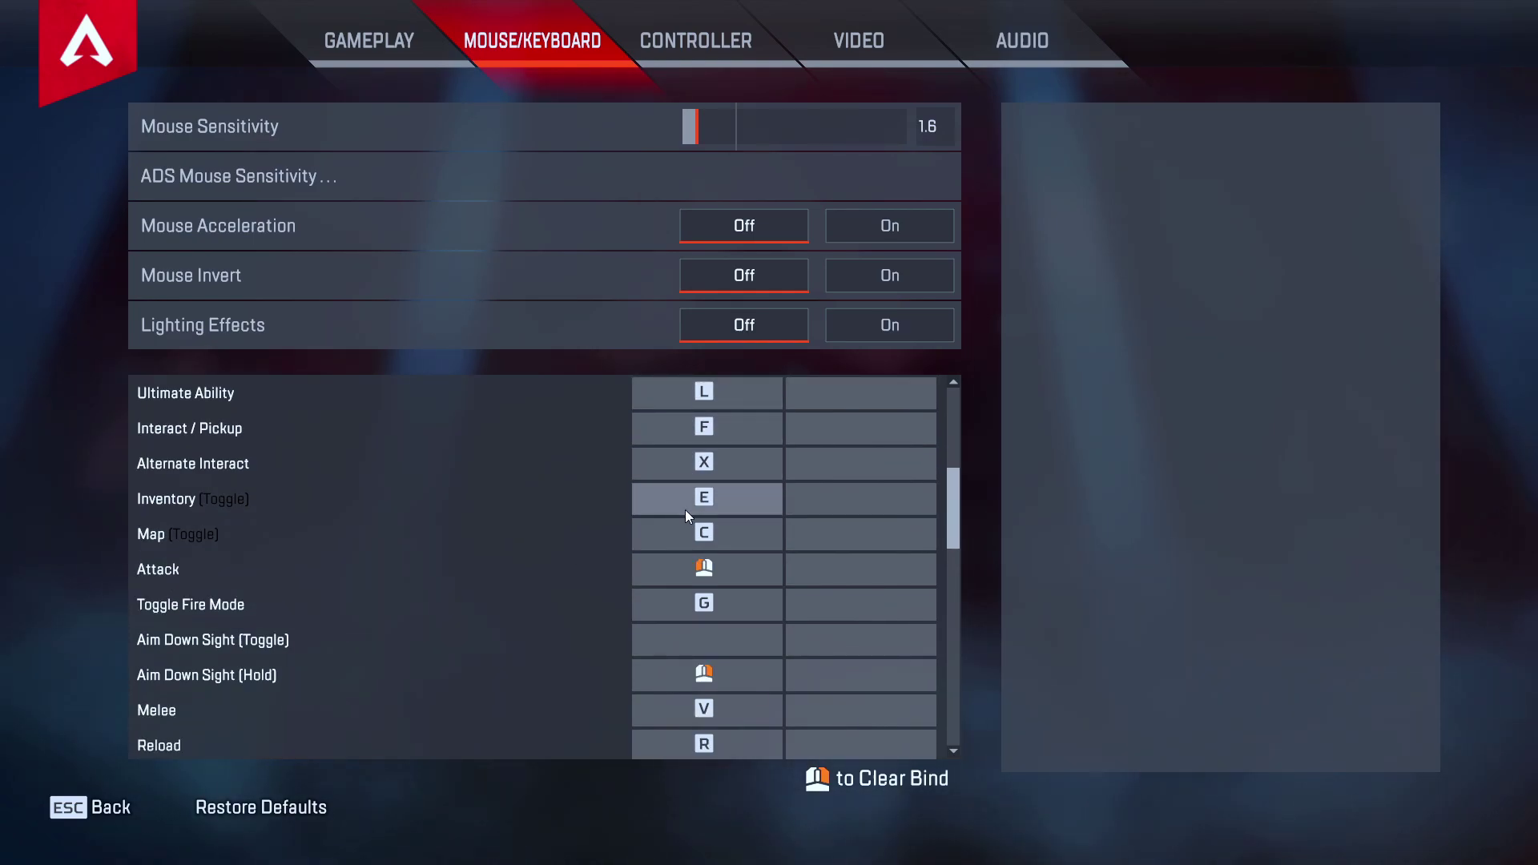
pyautogui.scroll(-3, 718, 490)
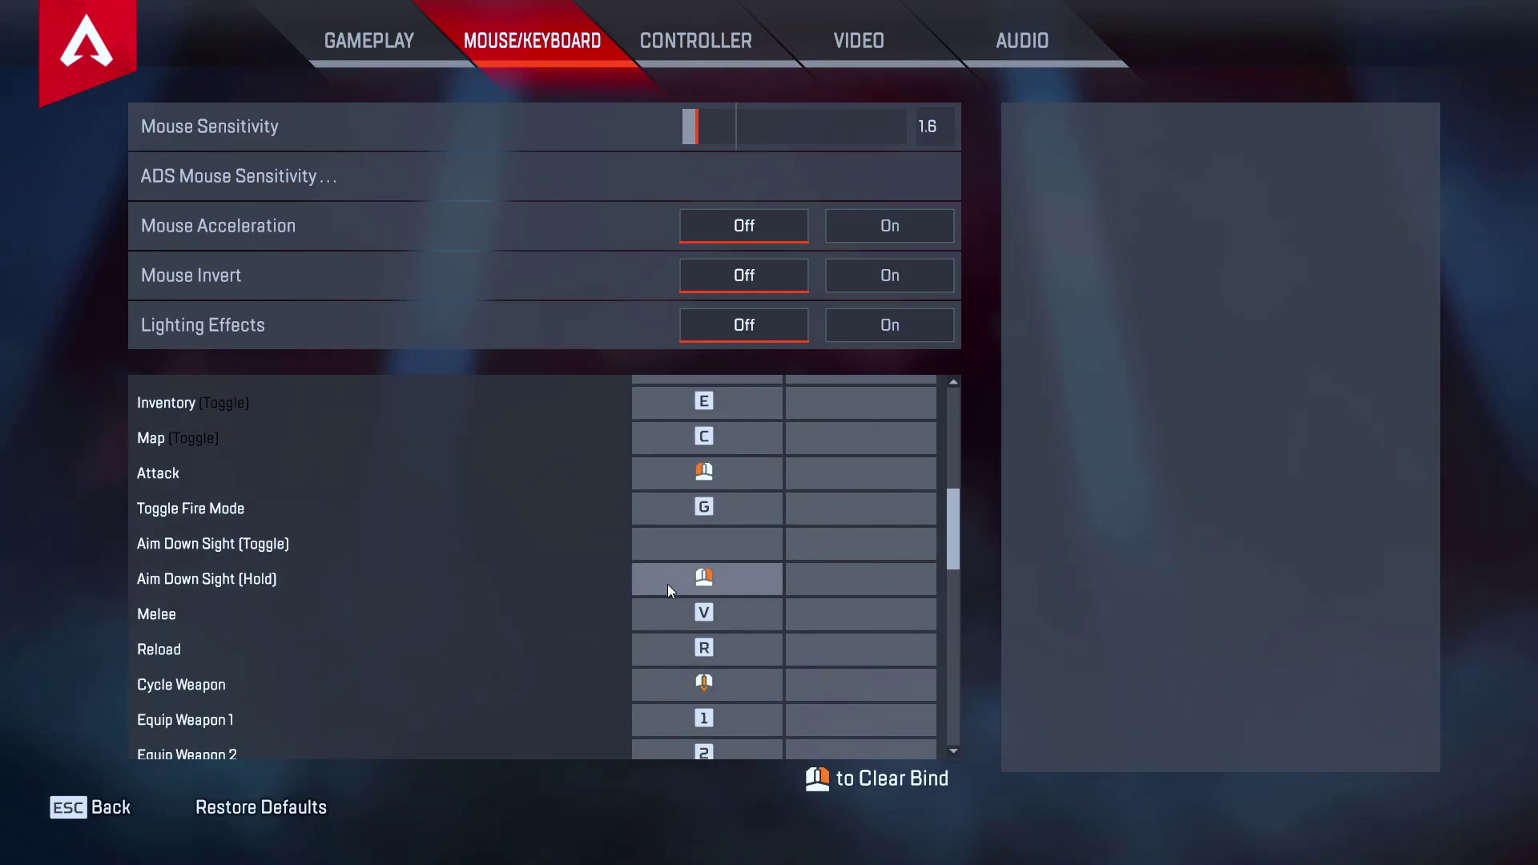
pyautogui.scroll(-3, 708, 583)
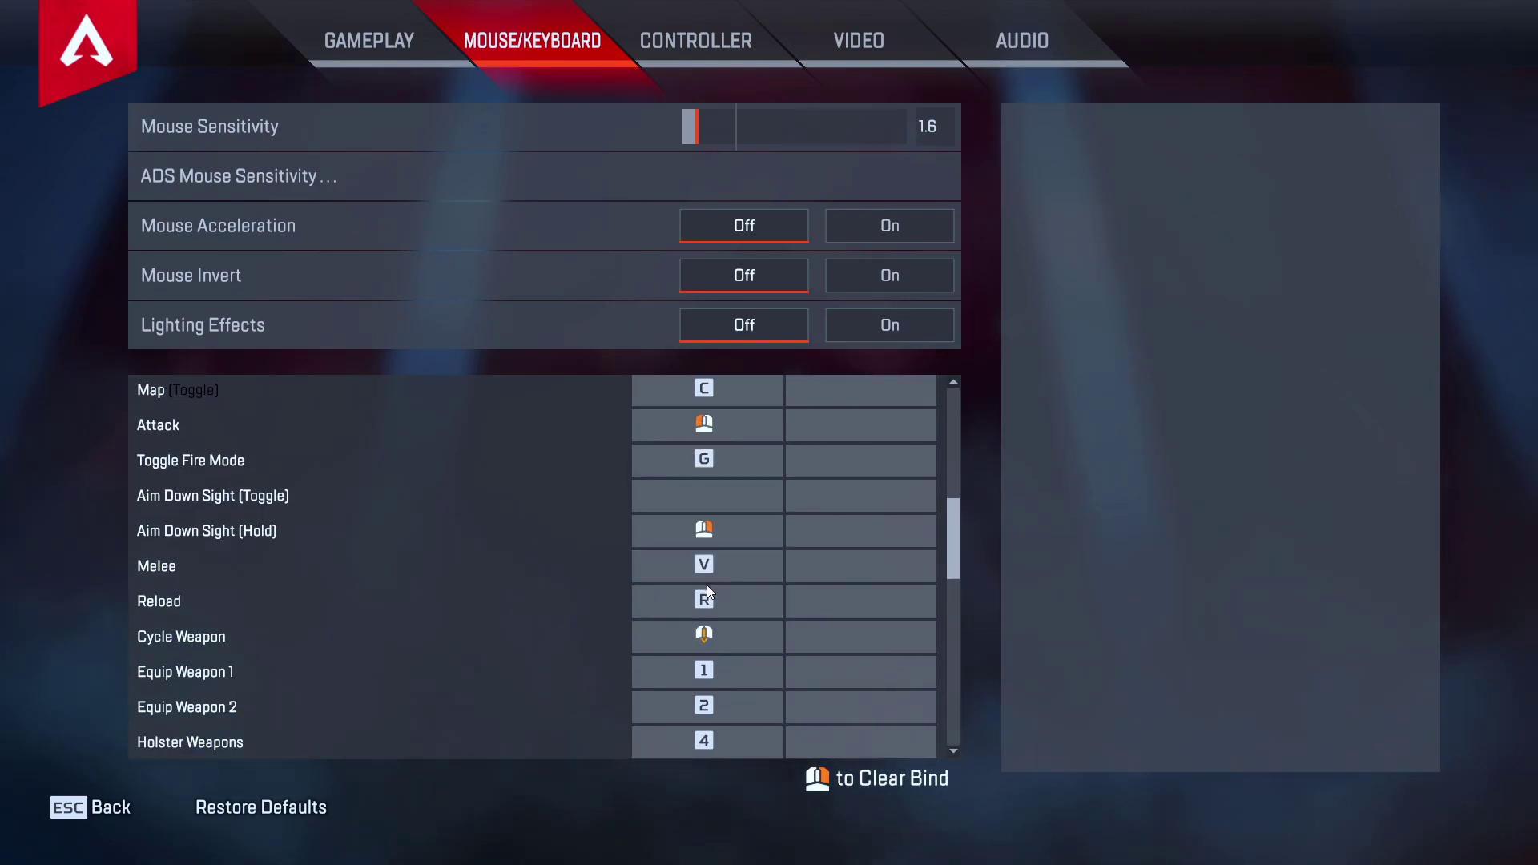
pyautogui.scroll(-1, 708, 589)
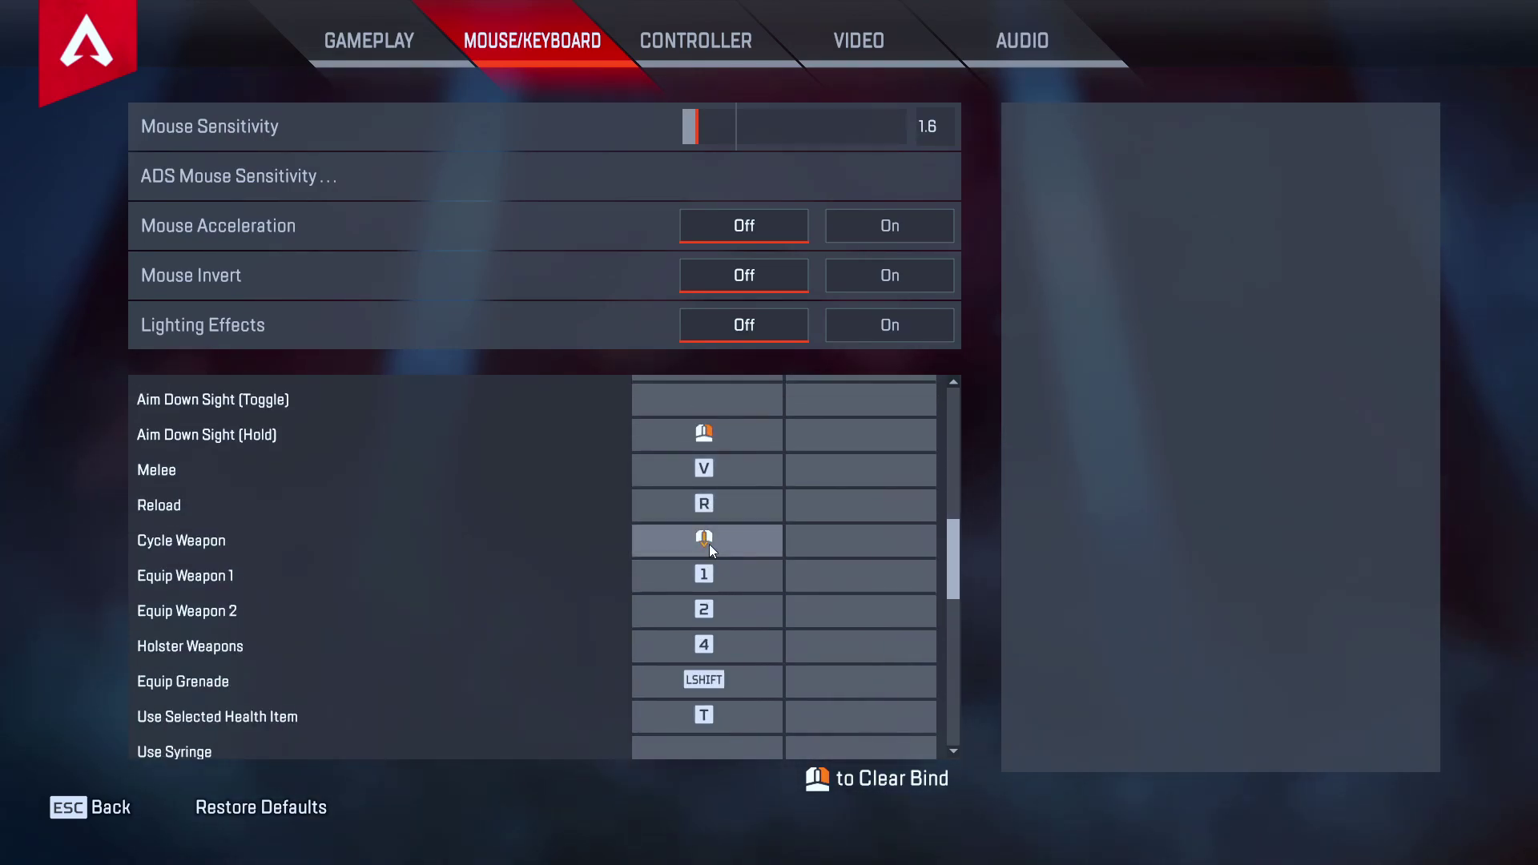
pyautogui.scroll(-1, 689, 545)
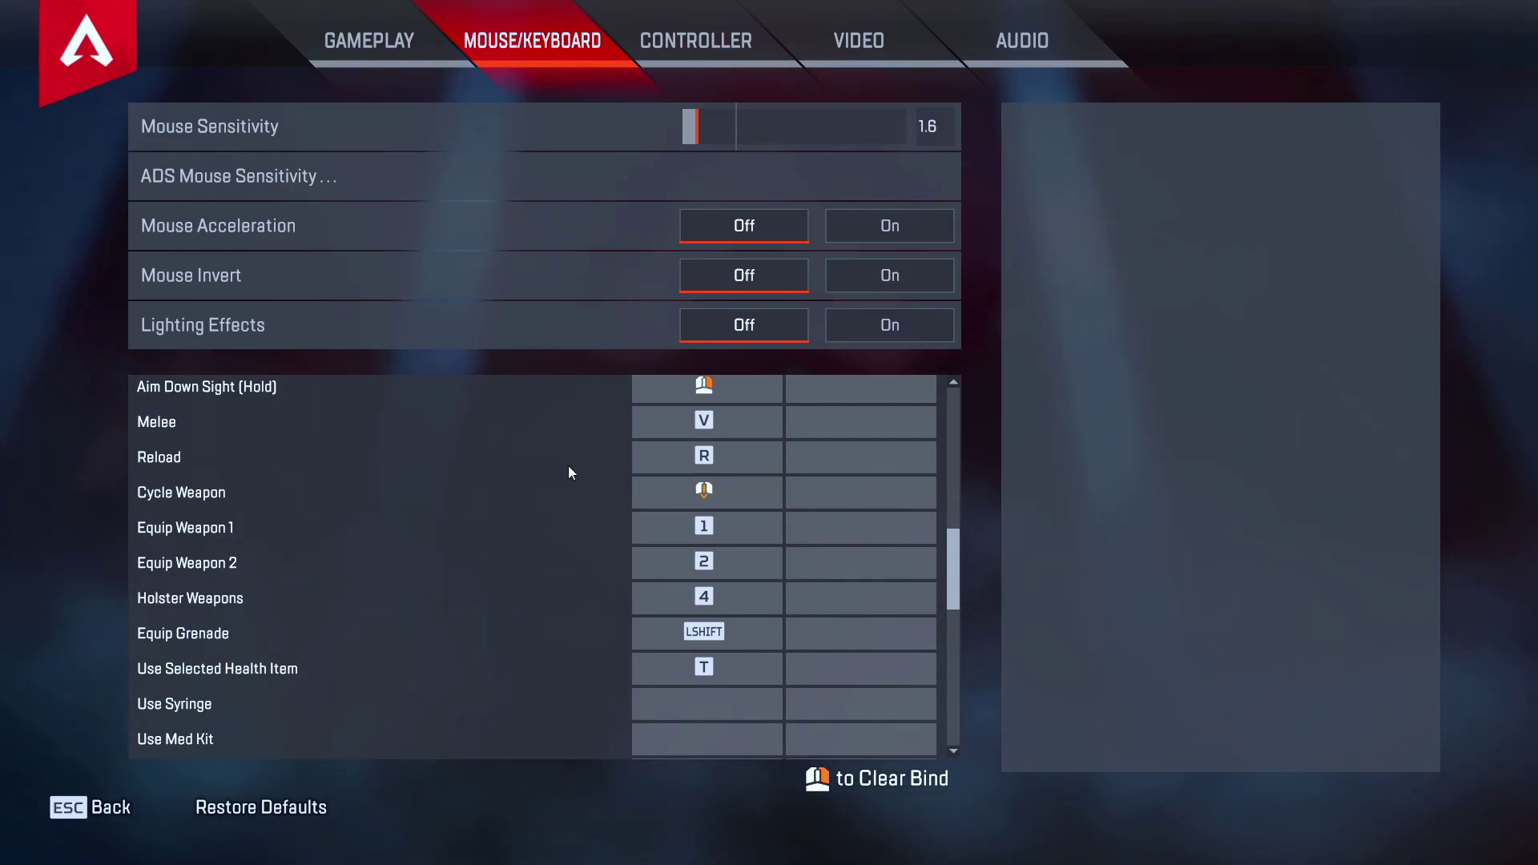
pyautogui.scroll(-1, 689, 561)
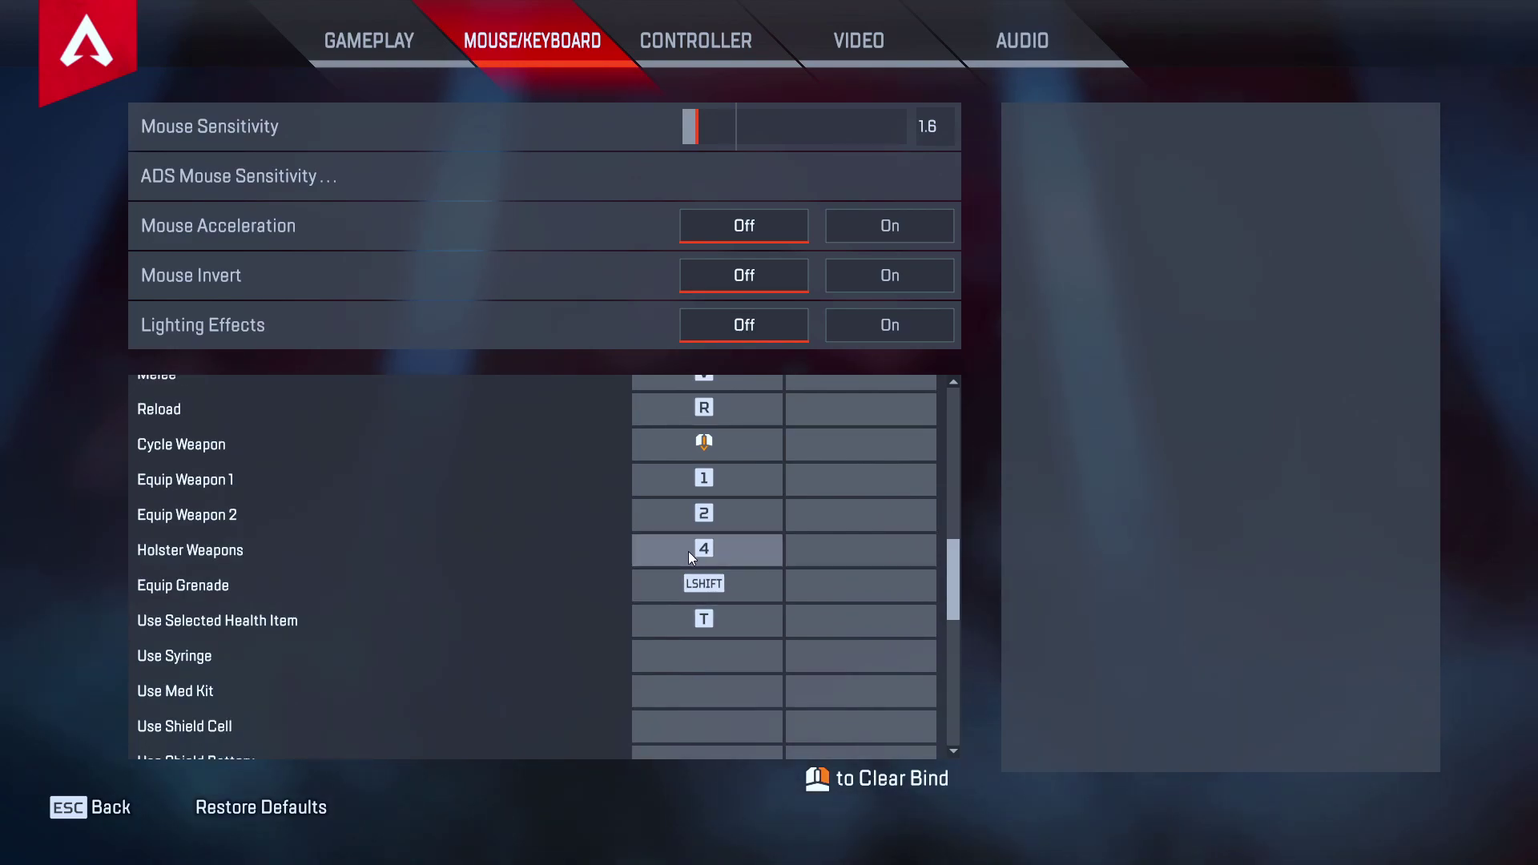
pyautogui.scroll(-3, 688, 551)
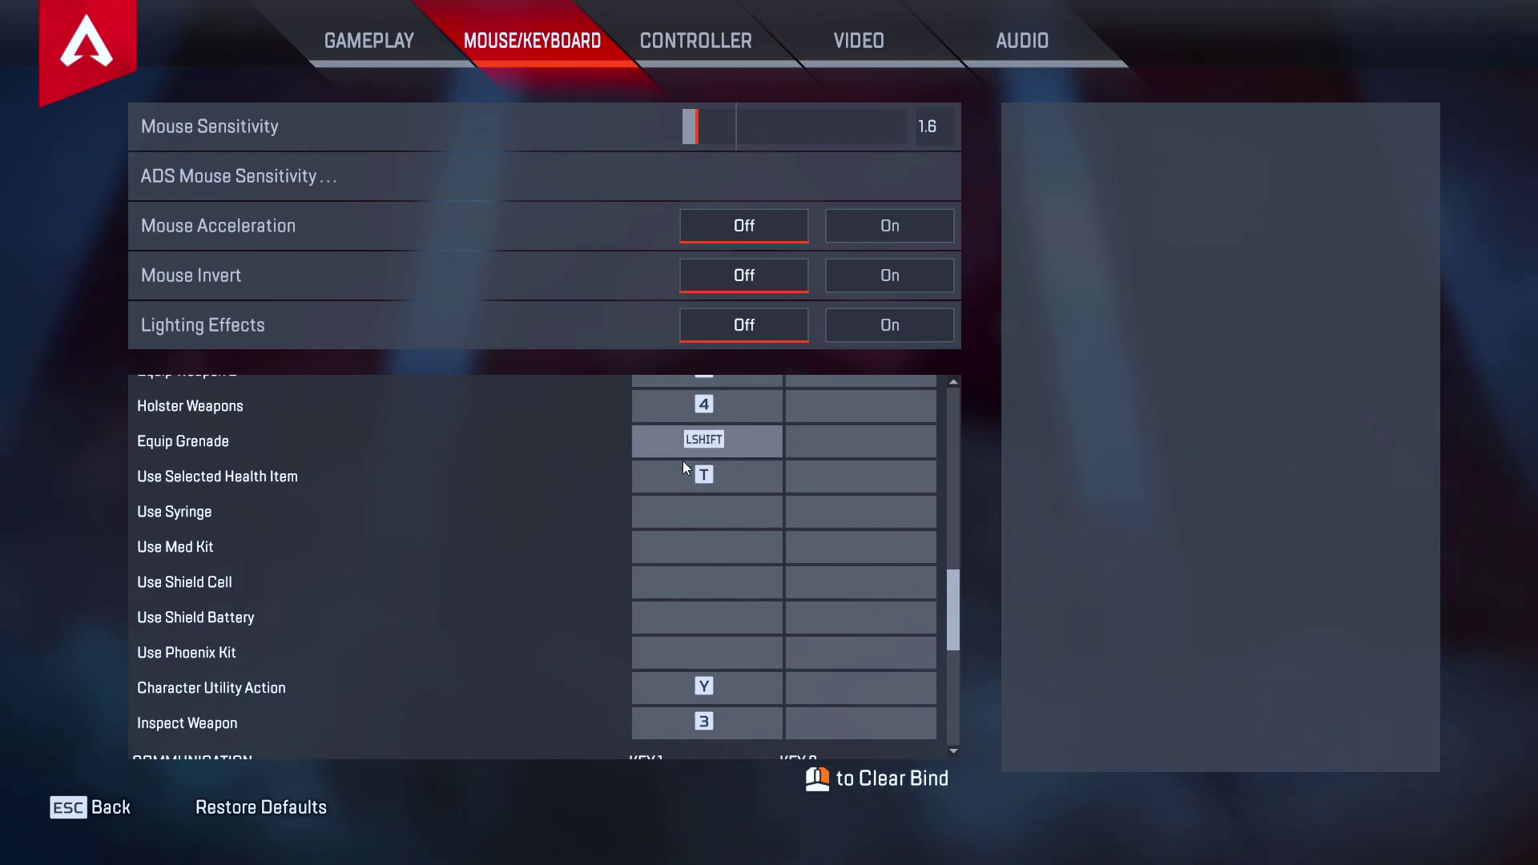
pyautogui.scroll(-3, 753, 573)
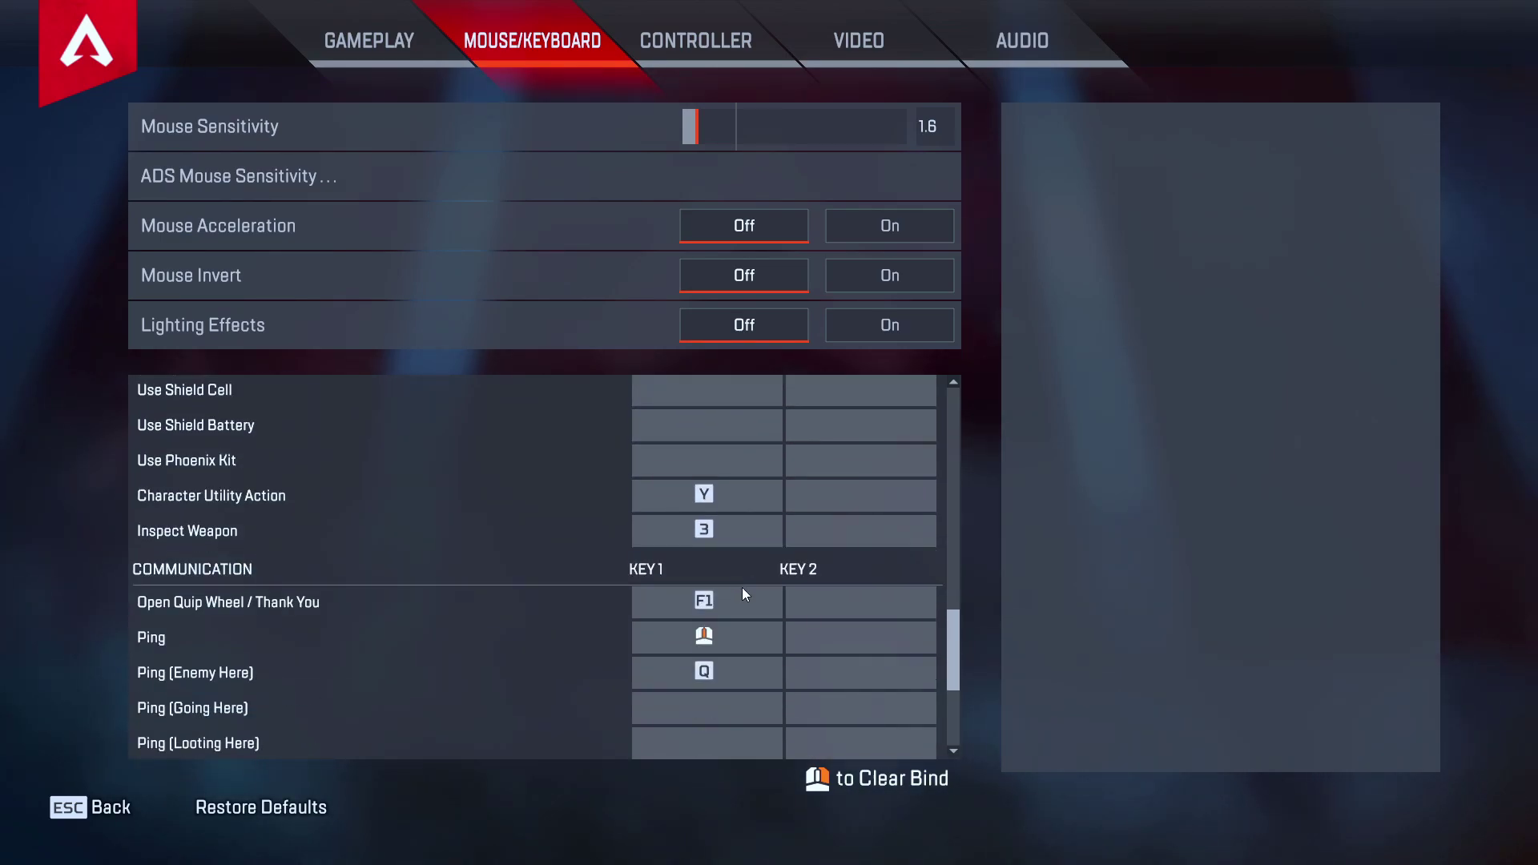
pyautogui.scroll(-1, 674, 468)
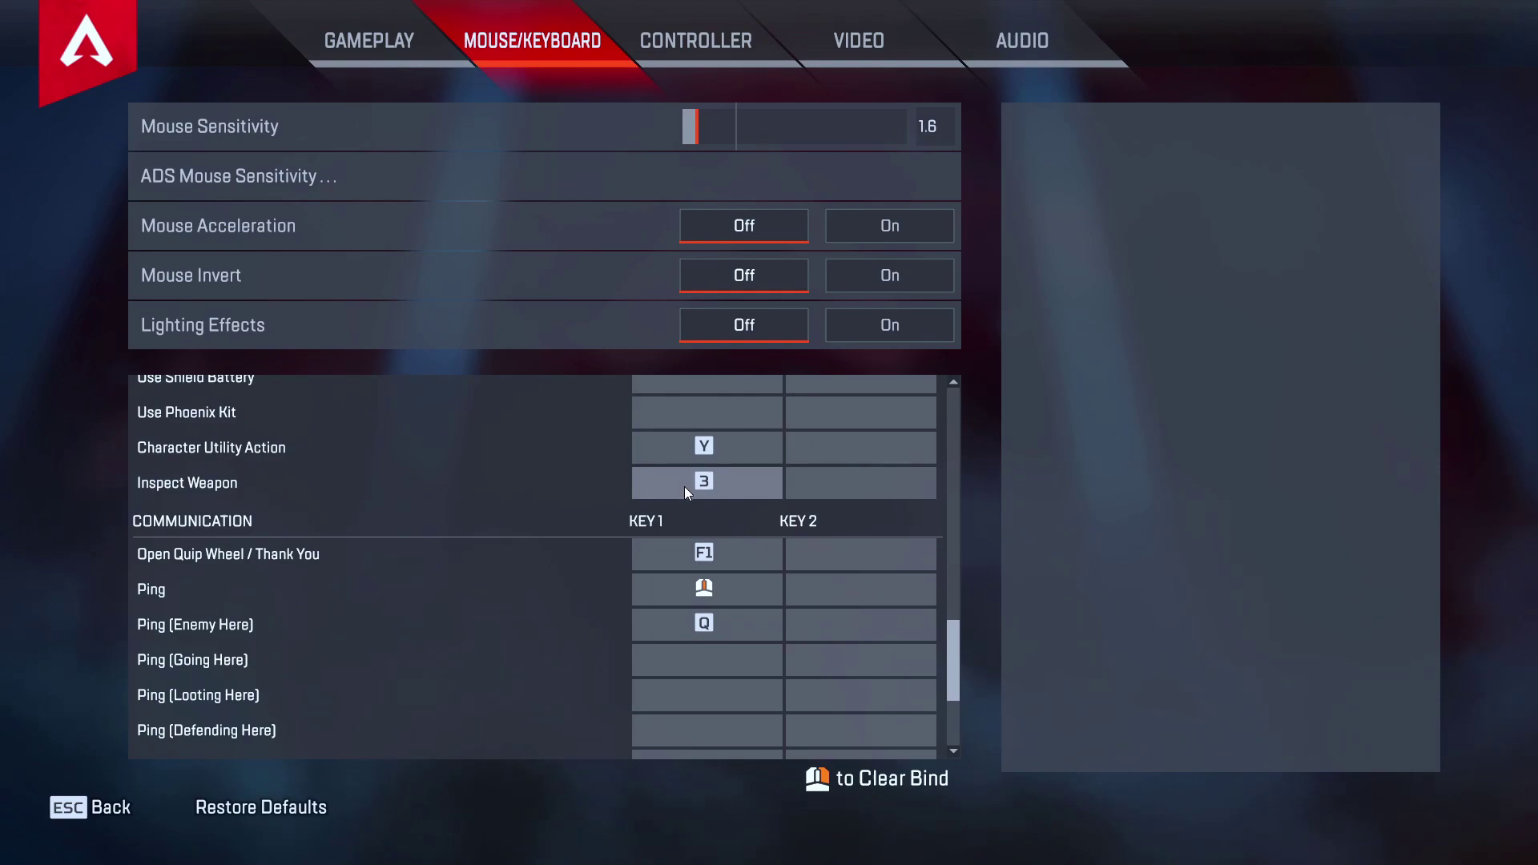
pyautogui.scroll(-1, 671, 536)
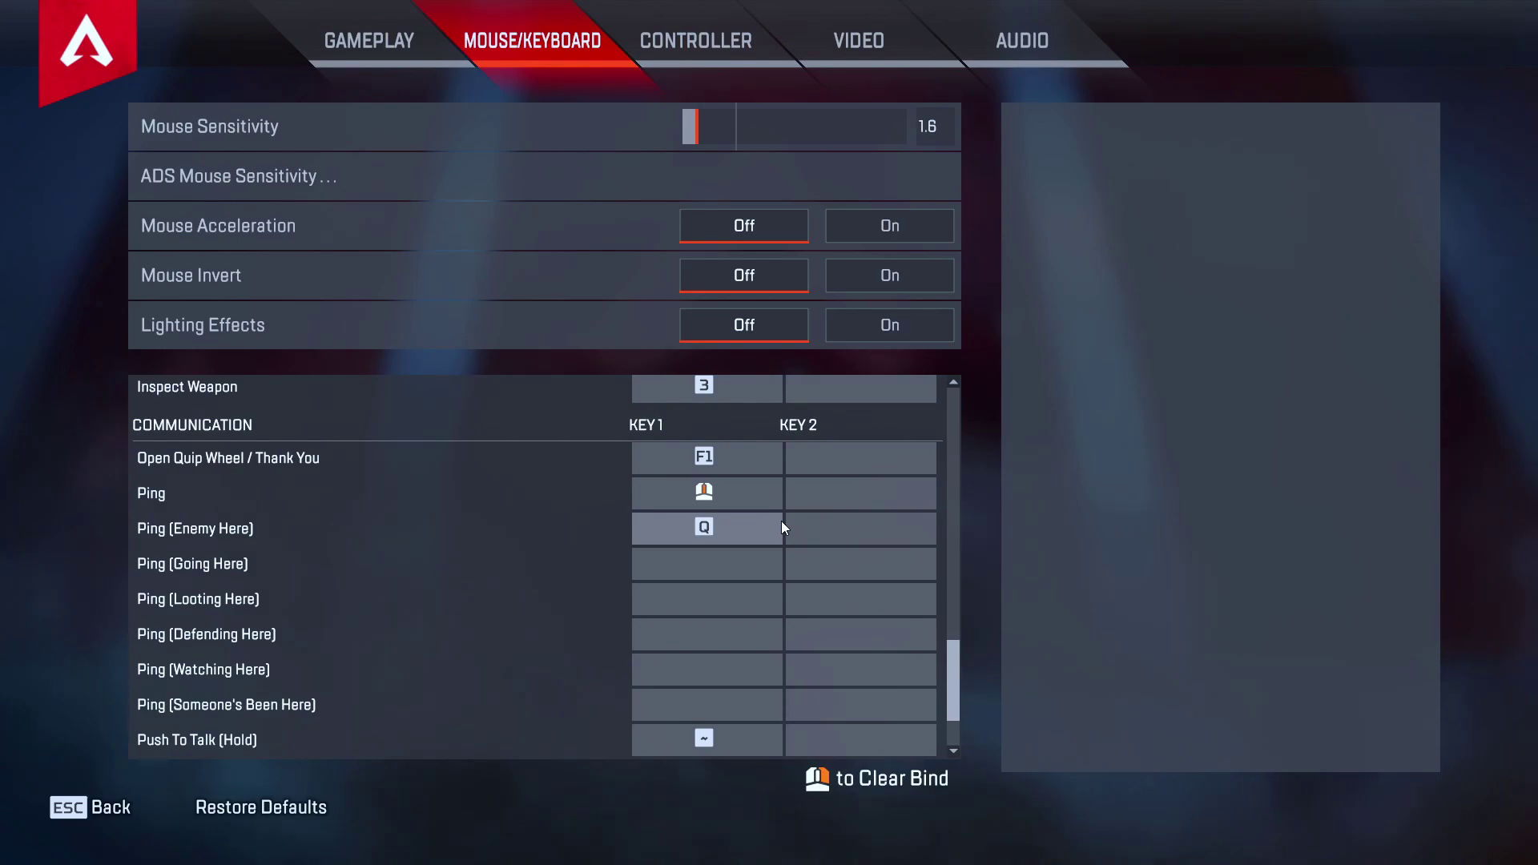
pyautogui.scroll(-3, 780, 533)
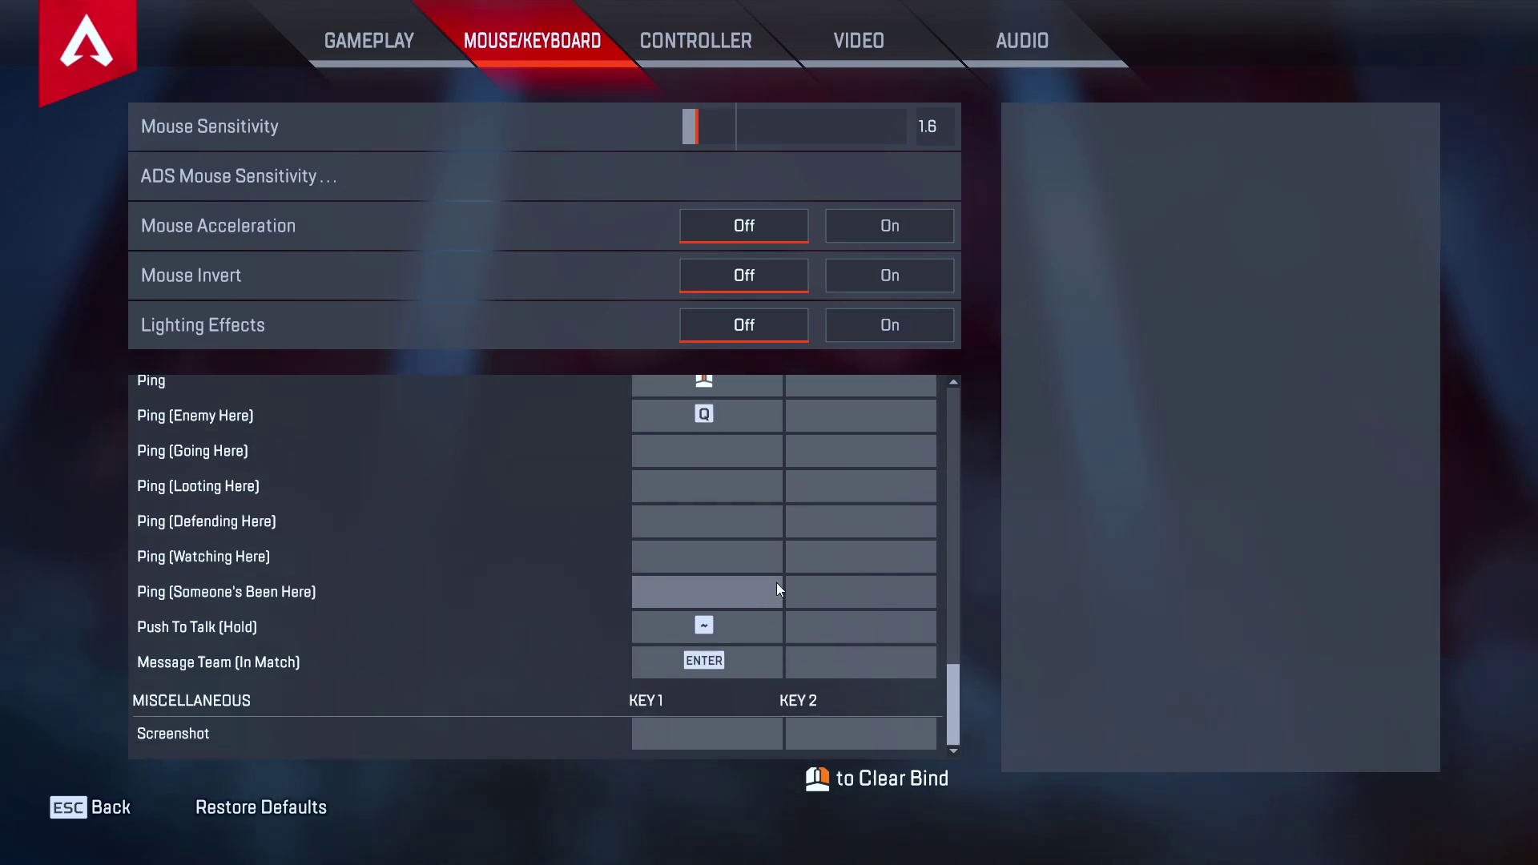
pyautogui.scroll(7, 795, 617)
# - In the gameplay settings, try Crosshair Damage Feedback with X w/ Shield Icon and return it to Off
pyautogui.press('q')
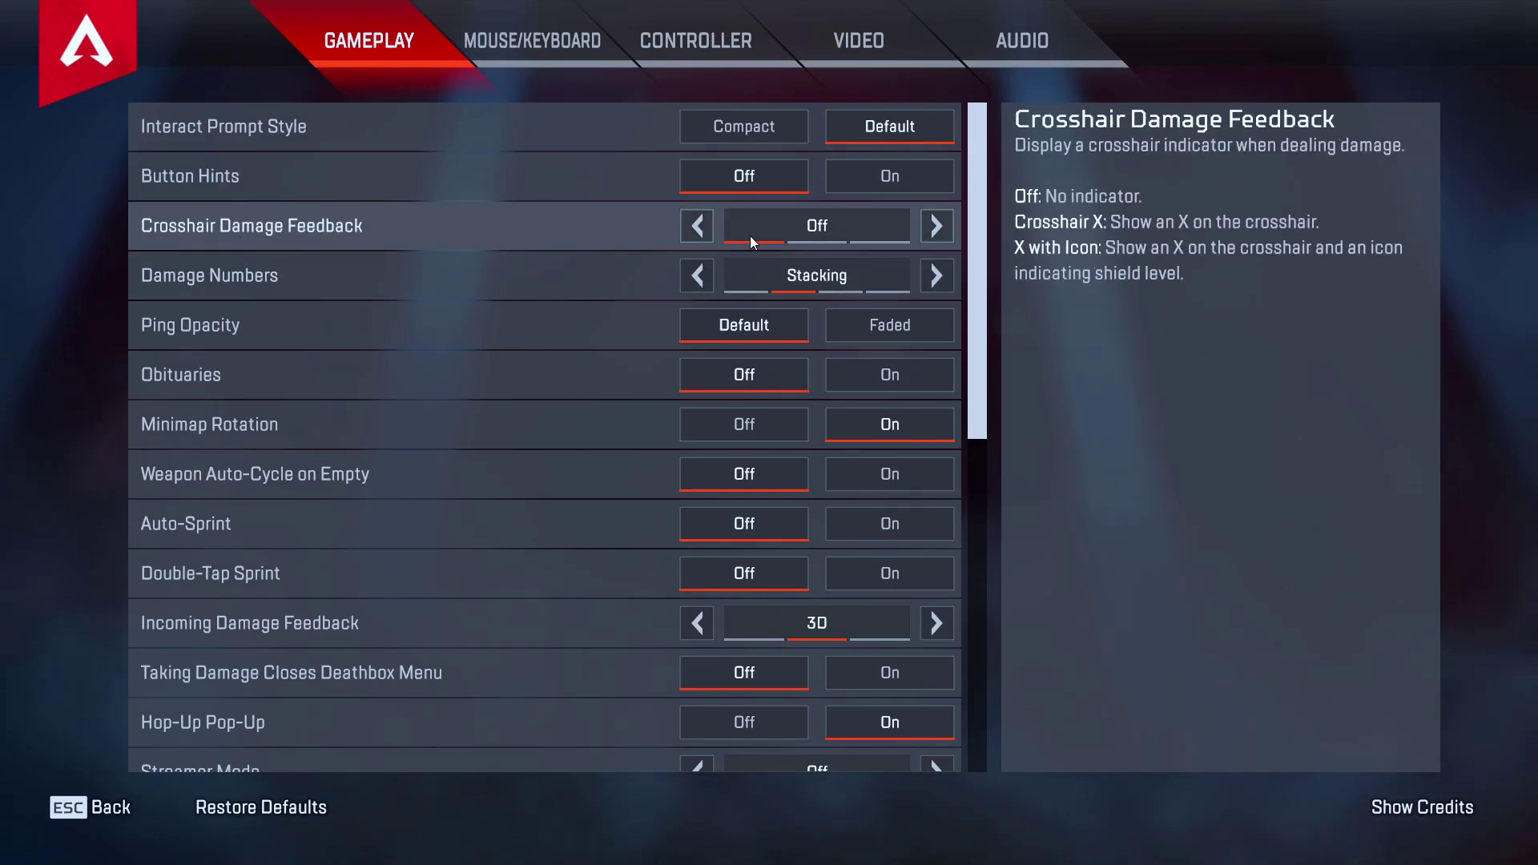
pyautogui.click(934, 226)
pyautogui.click(934, 226)
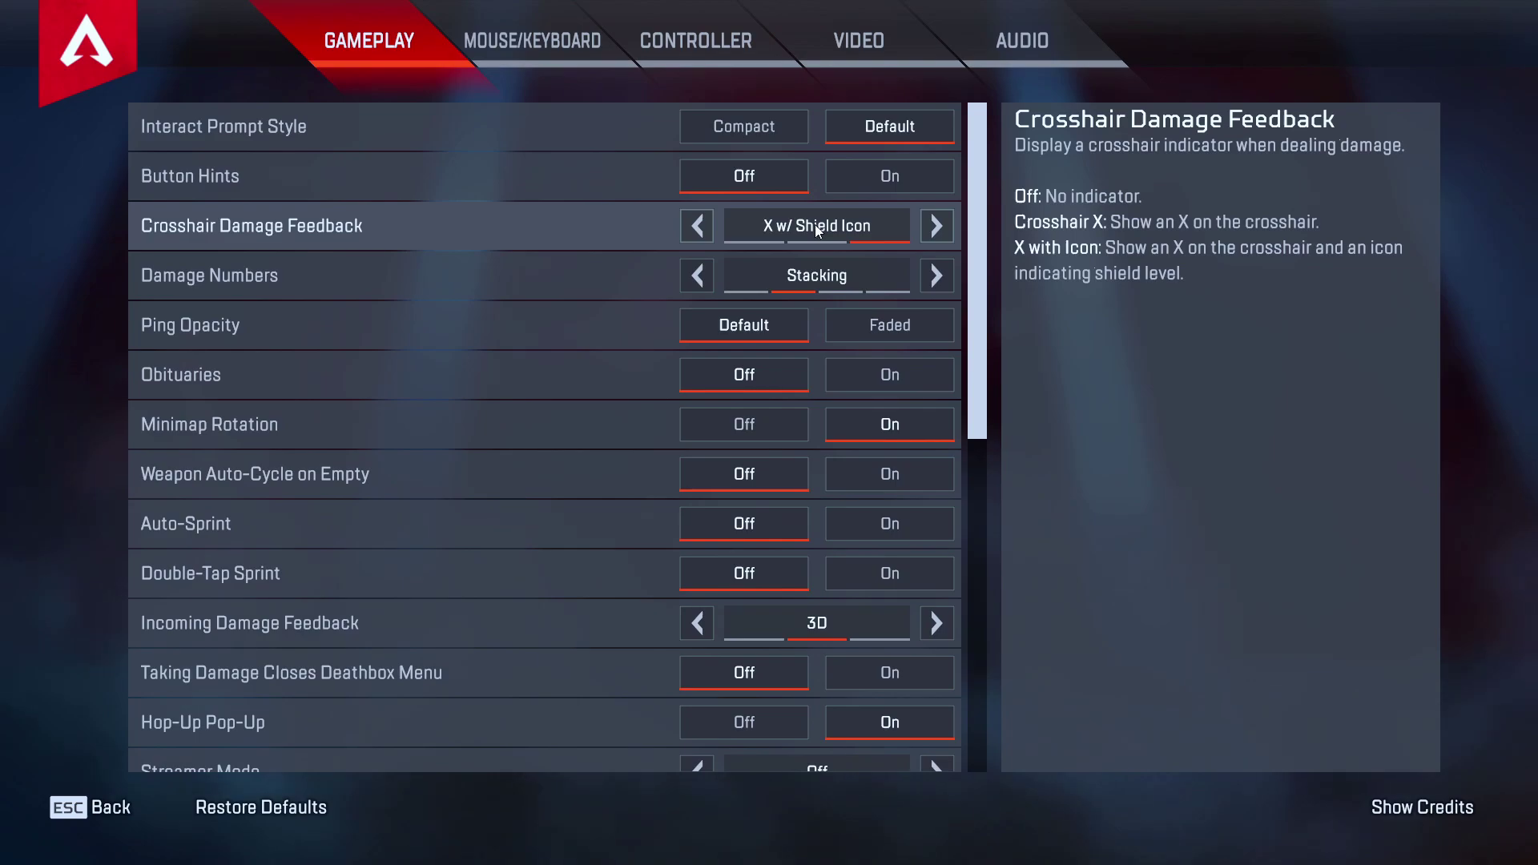
pyautogui.click(708, 238)
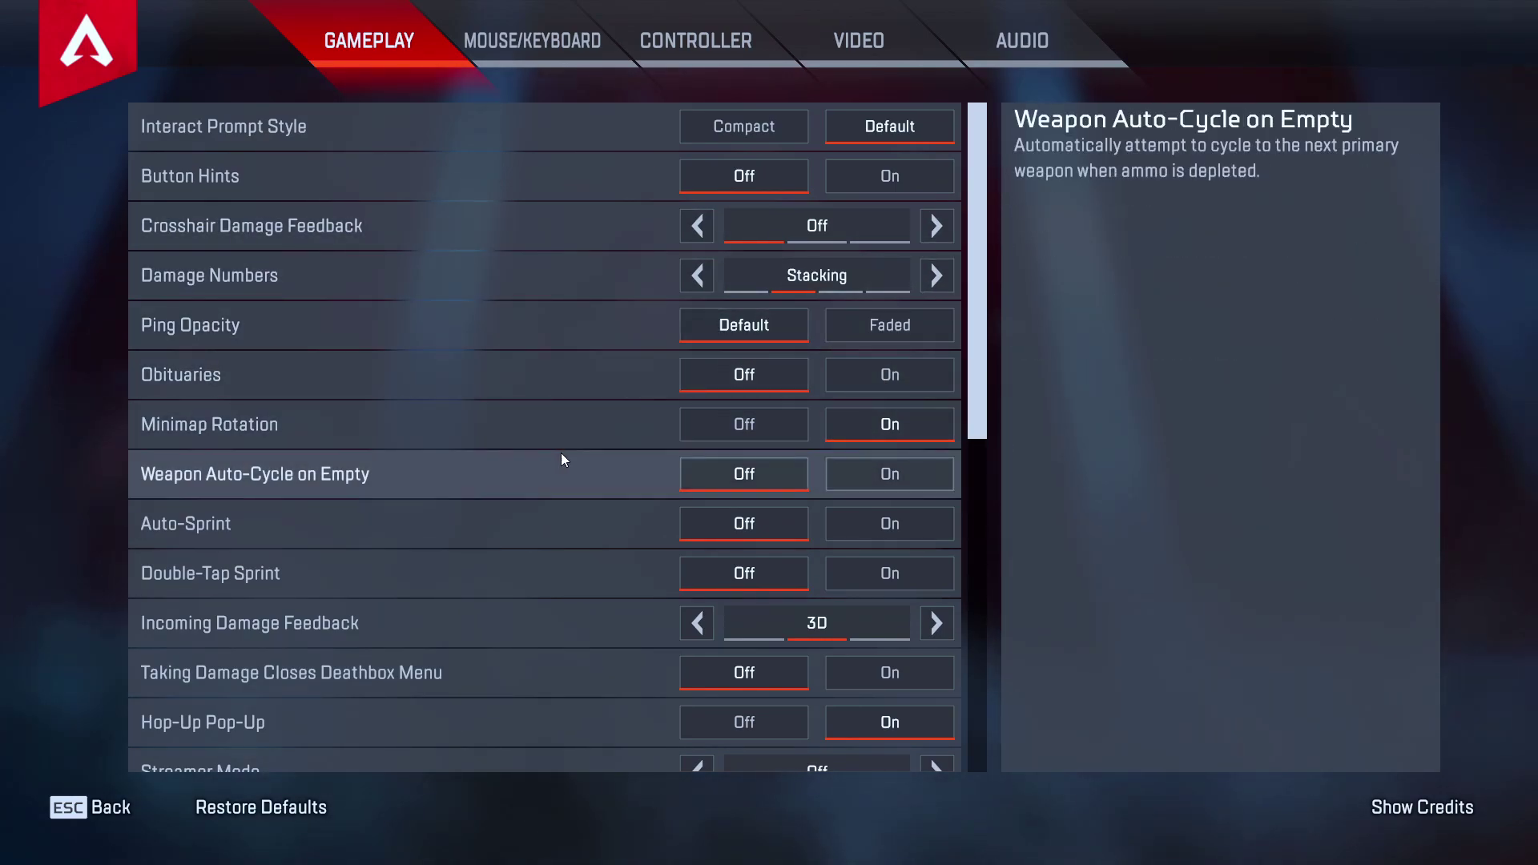
pyautogui.scroll(-1, 412, 479)
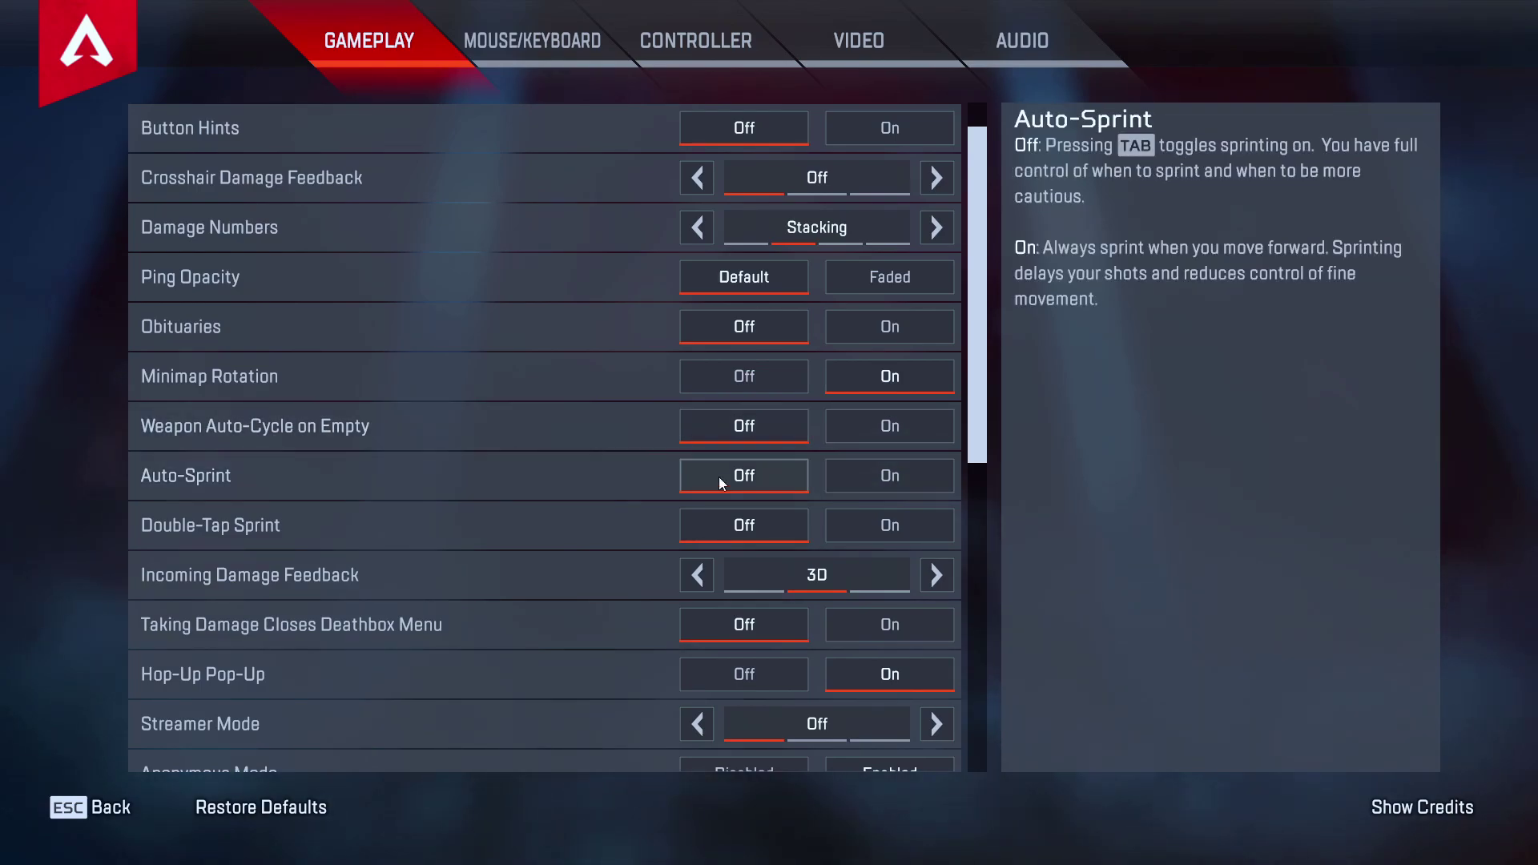
# - Try Auto-Sprint with On and return it to Off in the gameplay settings
pyautogui.click(881, 482)
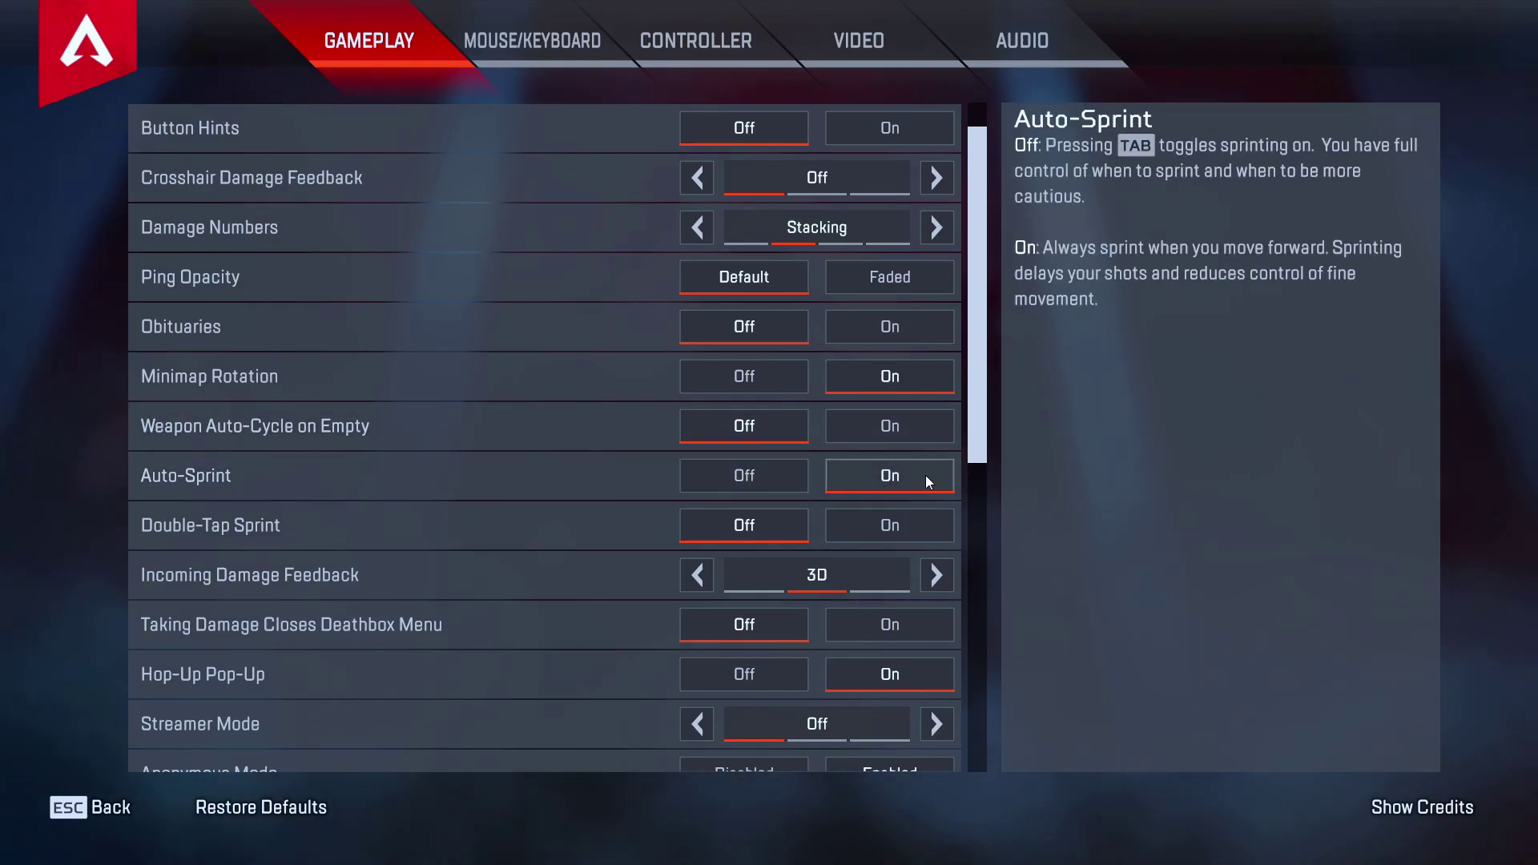
pyautogui.click(752, 469)
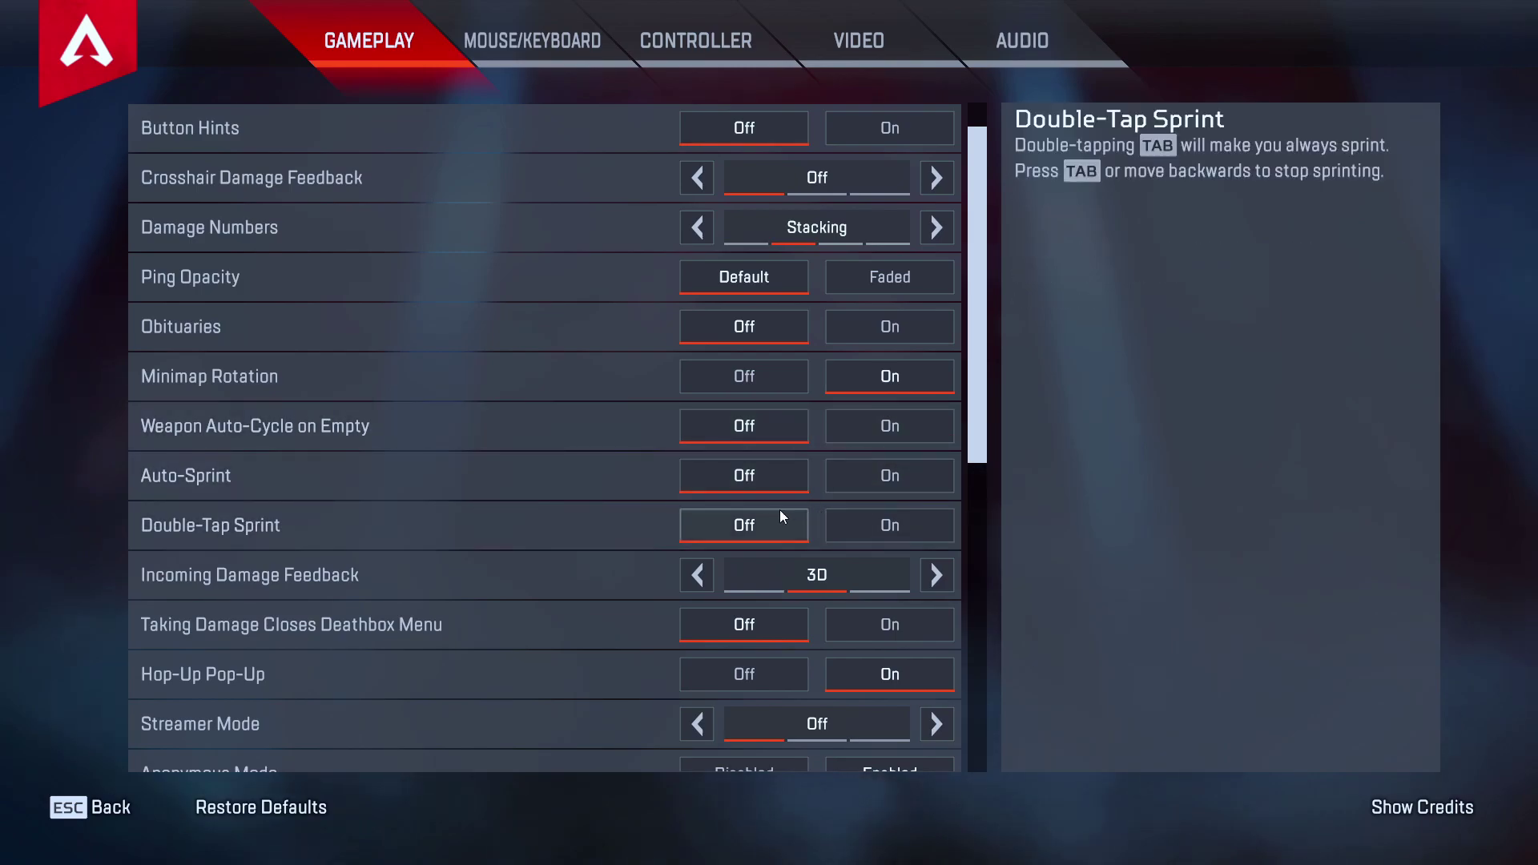
# - Review the remaining gameplay and accessibility settings and the audio settings, and return to the lobby
pyautogui.scroll(-3, 648, 559)
pyautogui.scroll(-4, 642, 452)
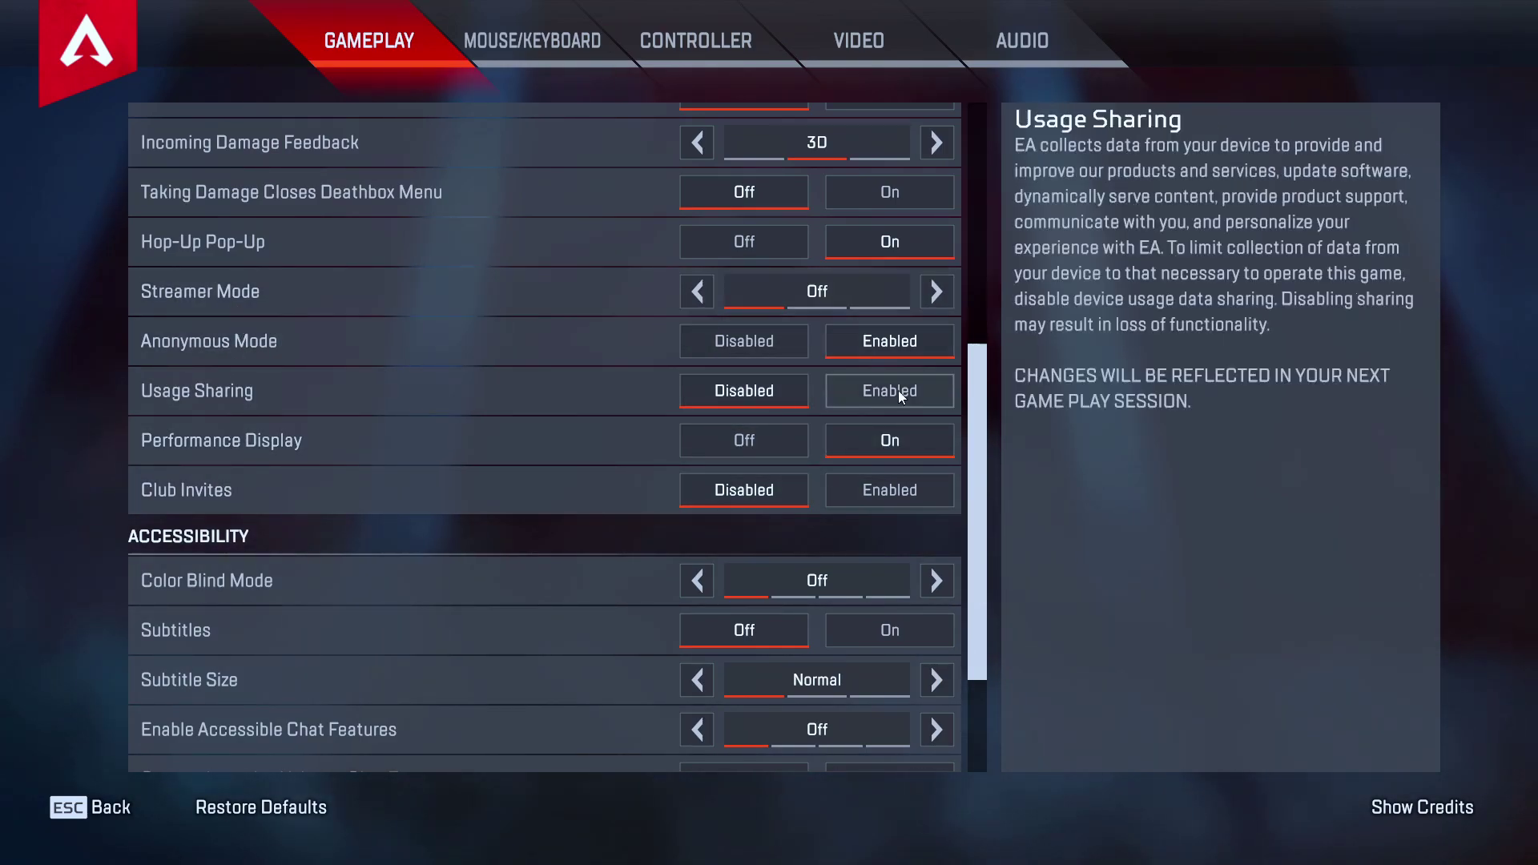
pyautogui.scroll(1, 314, 93)
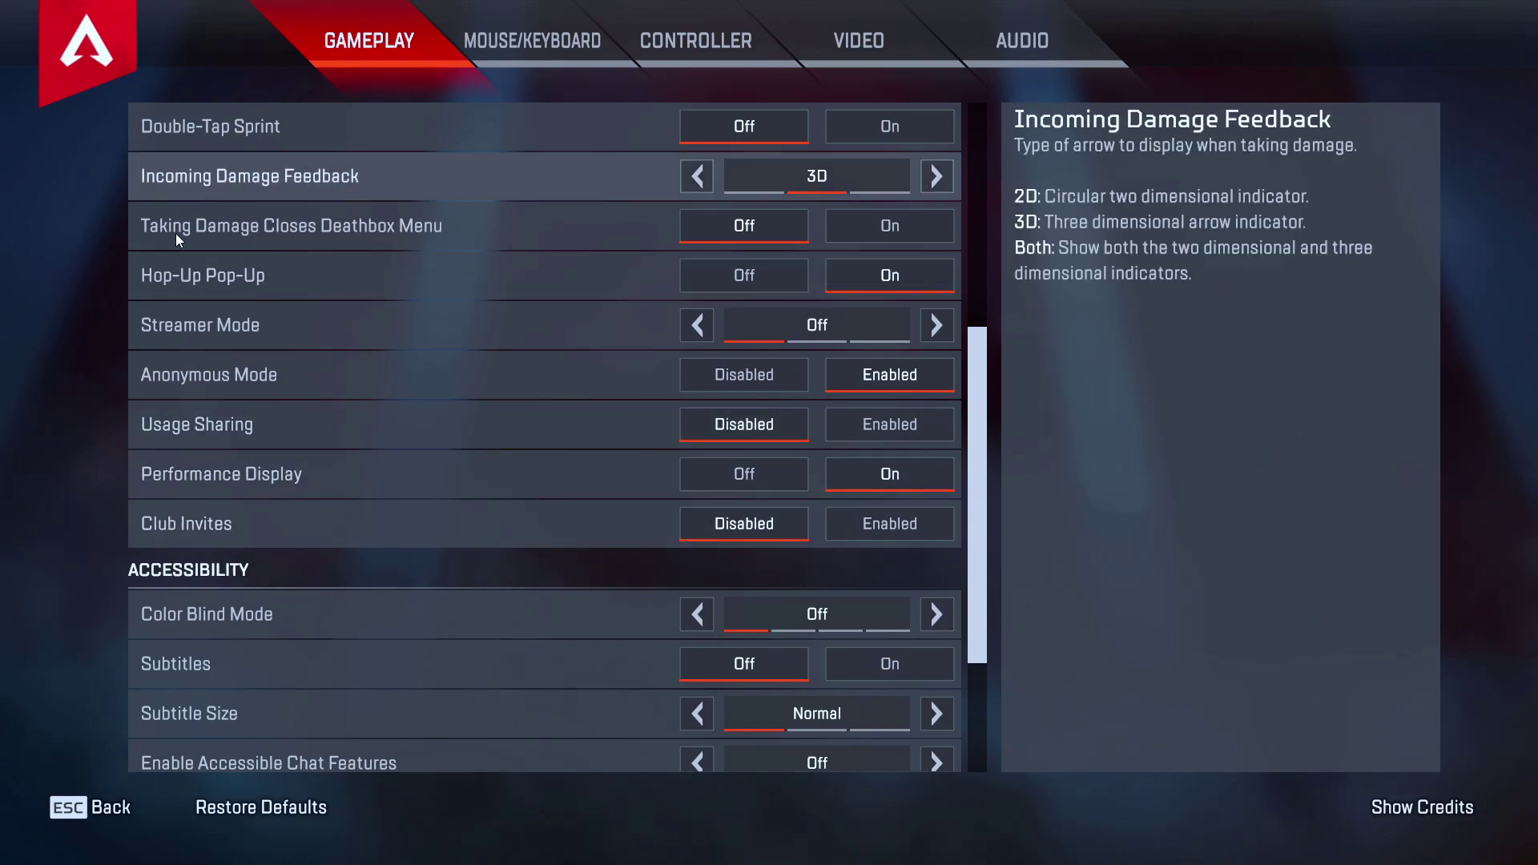
pyautogui.scroll(-5, 468, 439)
pyautogui.press('q')
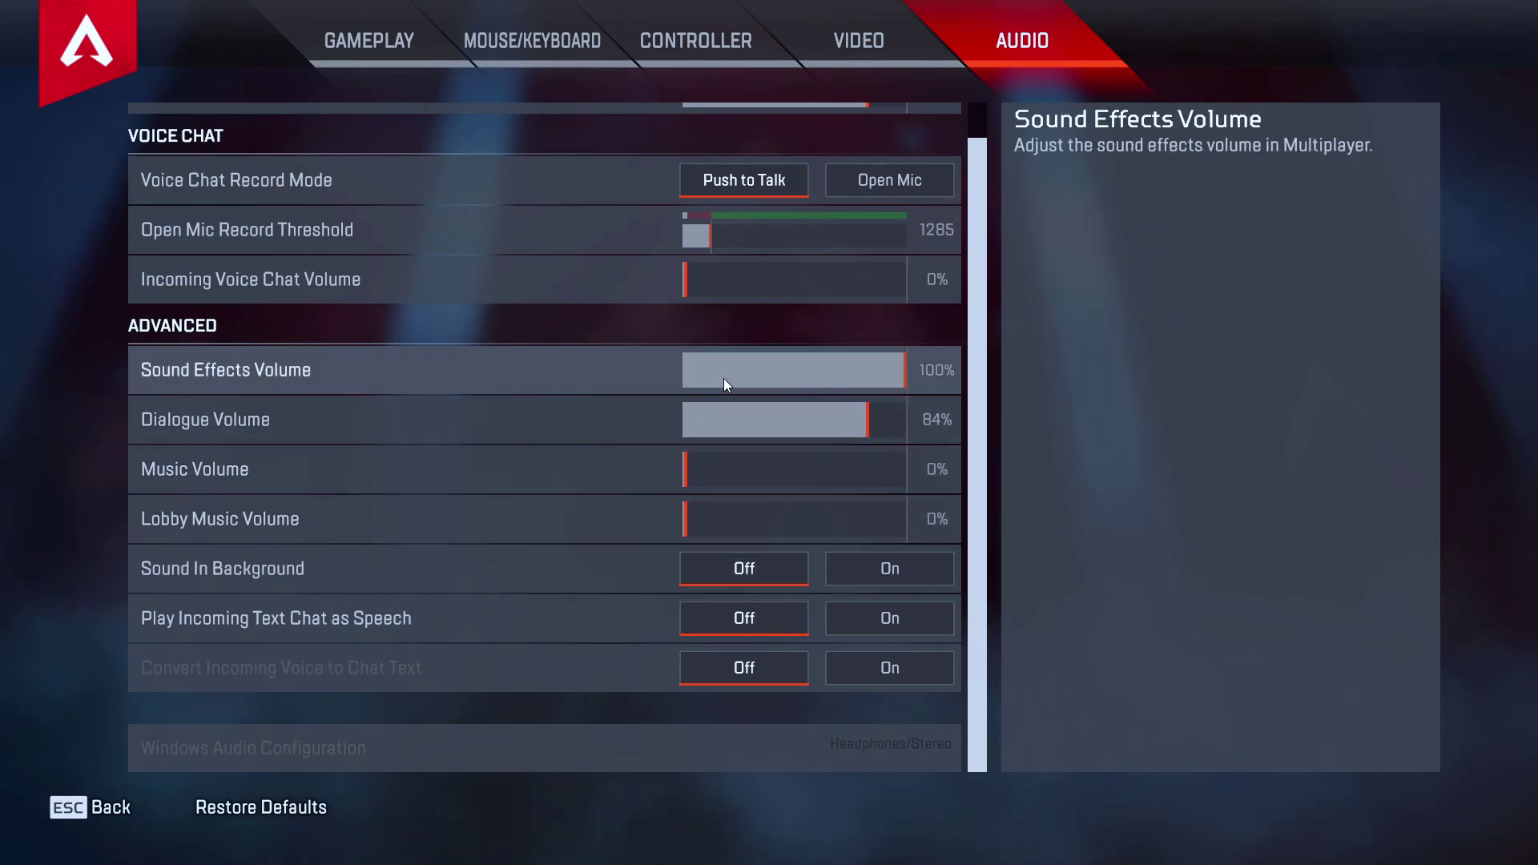
pyautogui.press('Escape')
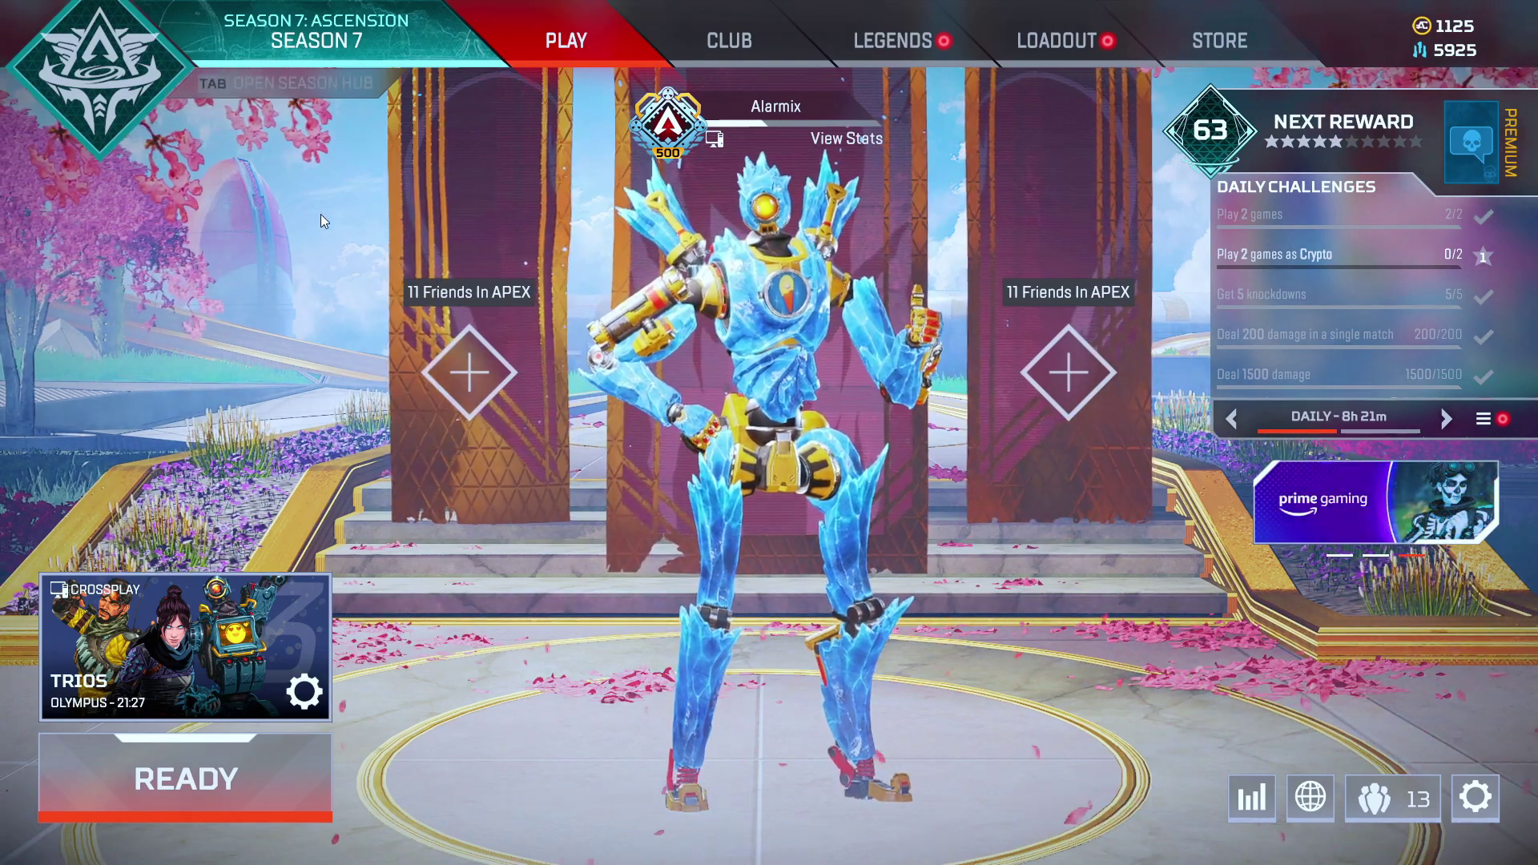
# - Open the game filter in the GeForce Experience overlay, compare the image with styles Off, and reselect style 3
pyautogui.hotkey('alt', 'z')
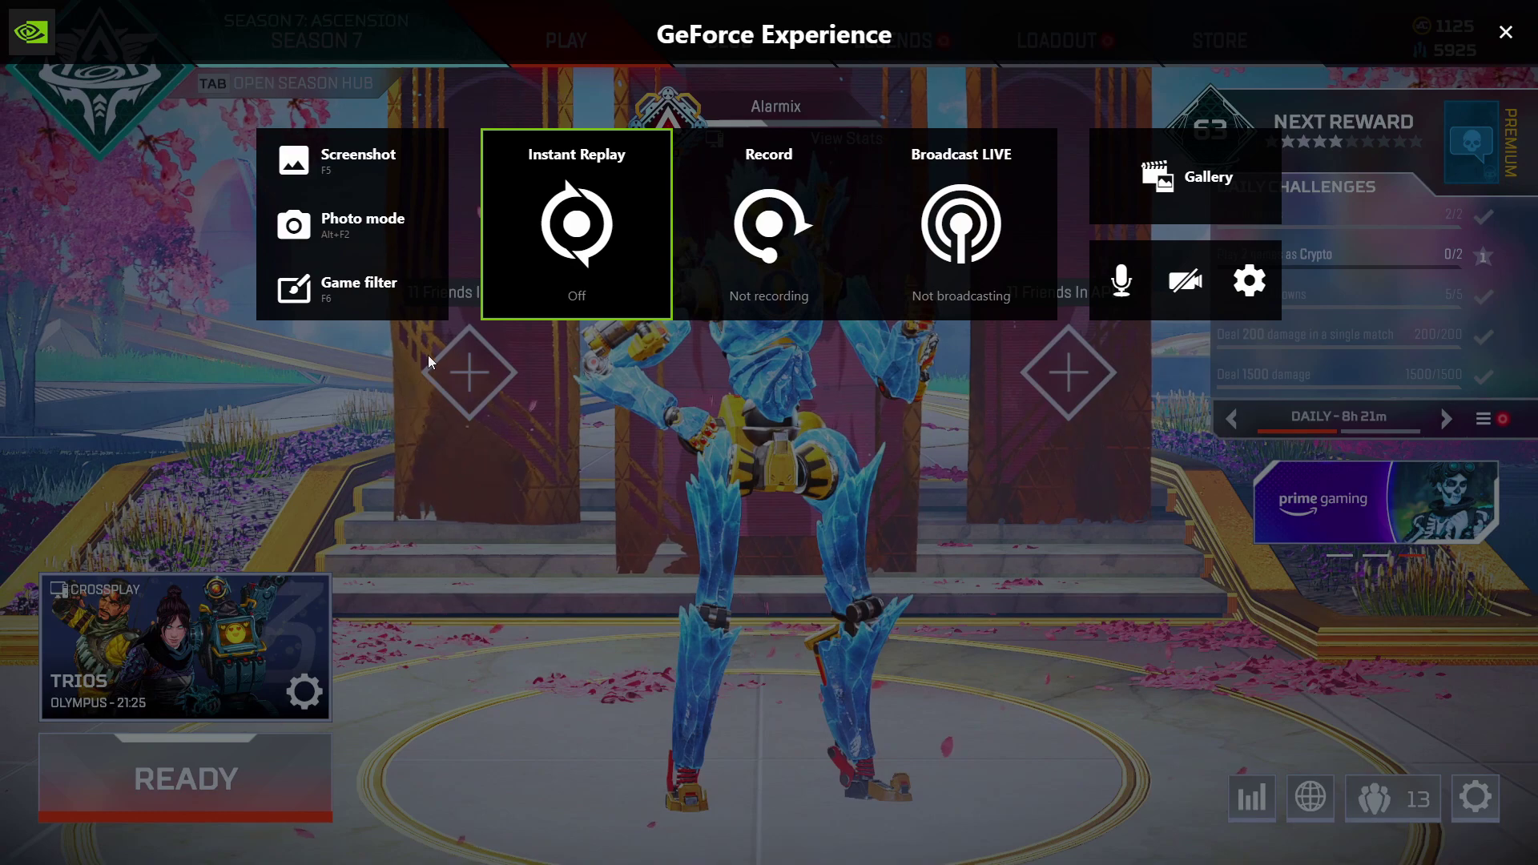
pyautogui.click(382, 313)
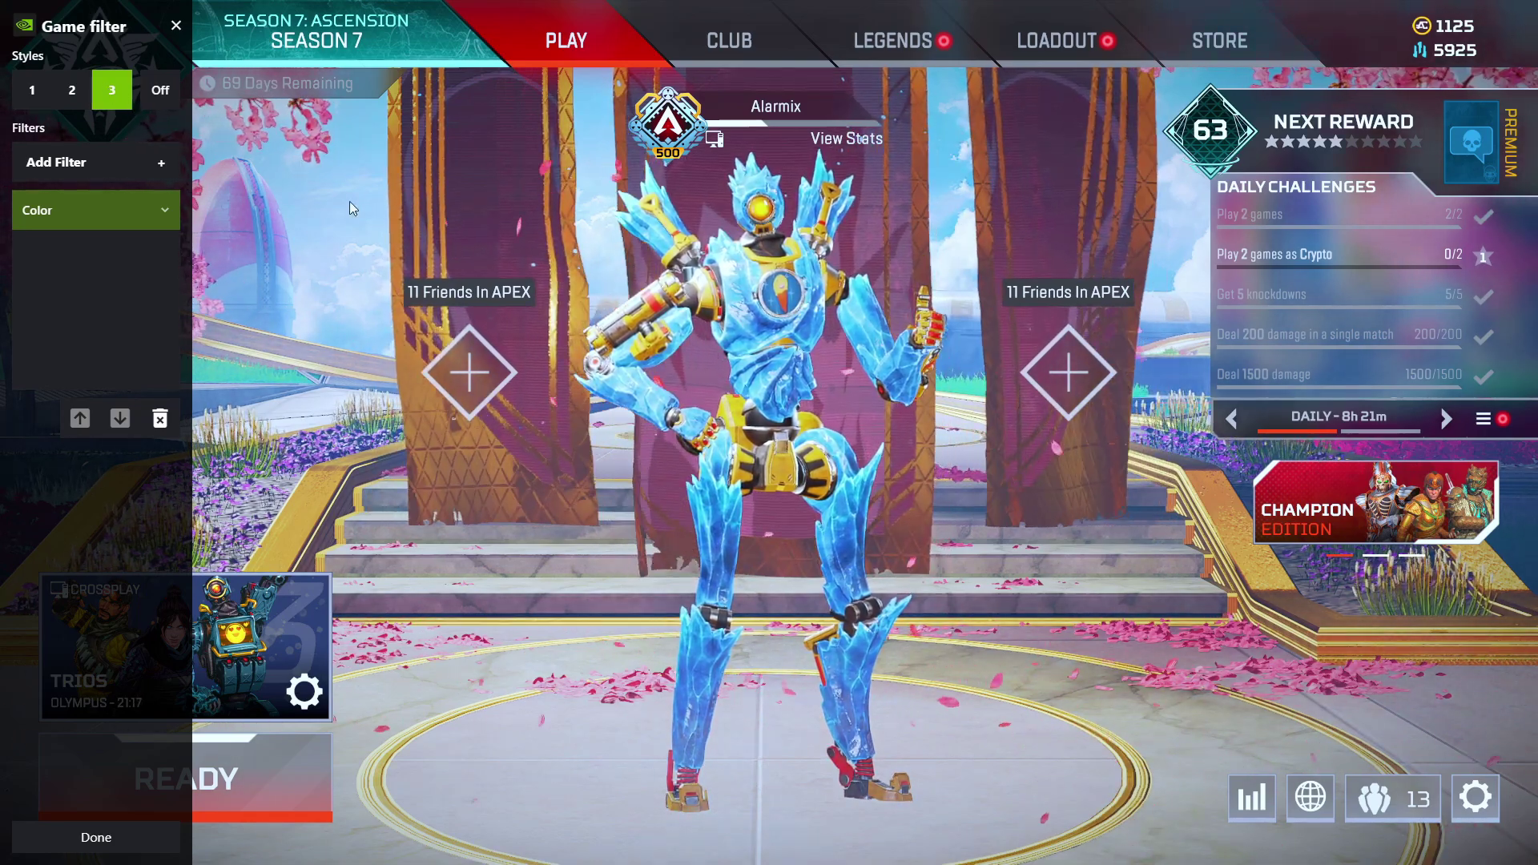
pyautogui.click(162, 93)
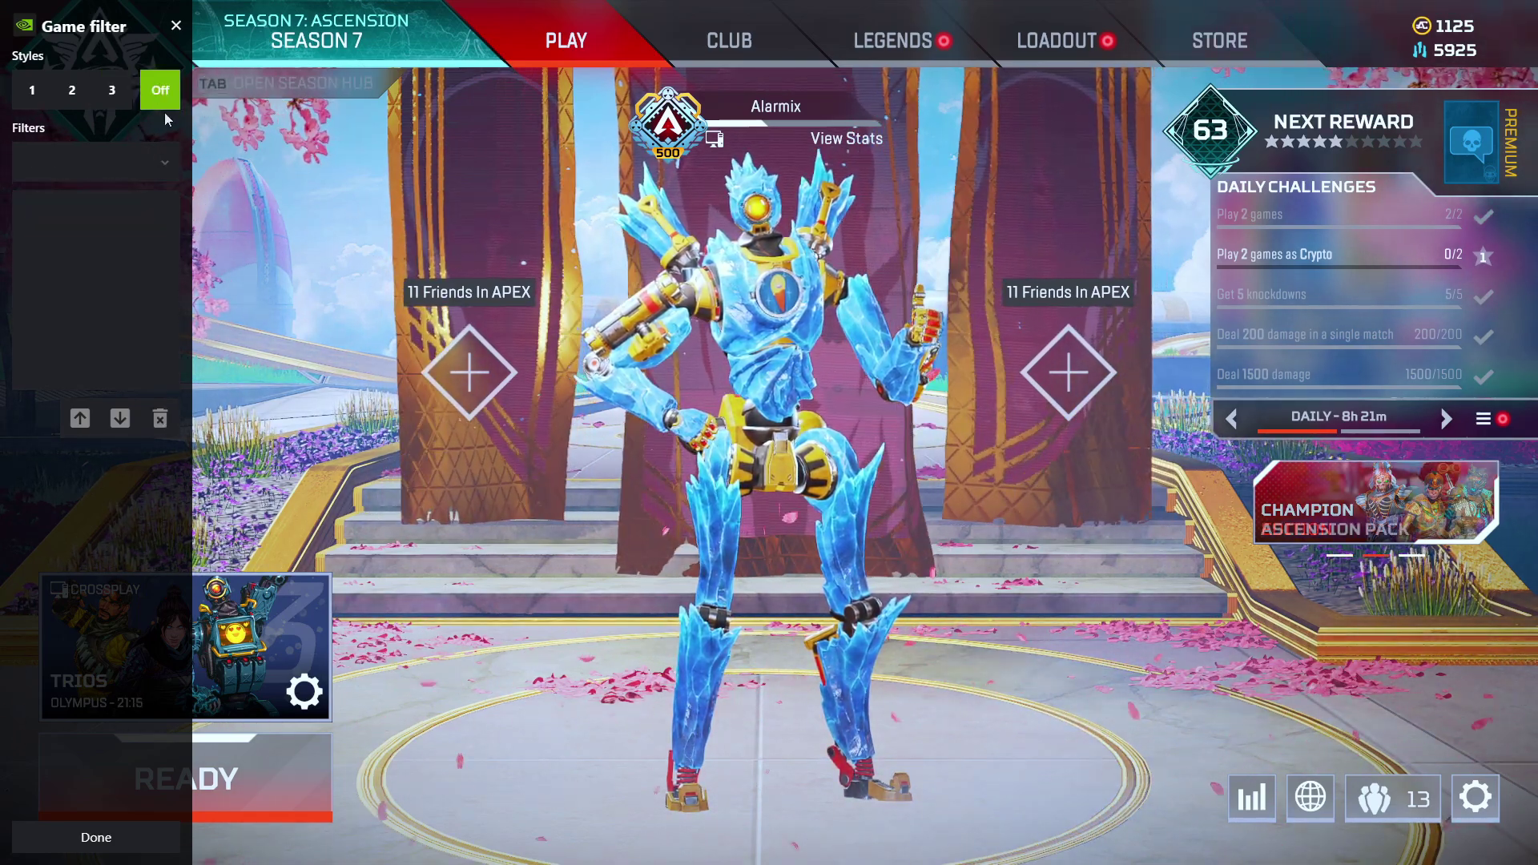
pyautogui.click(116, 90)
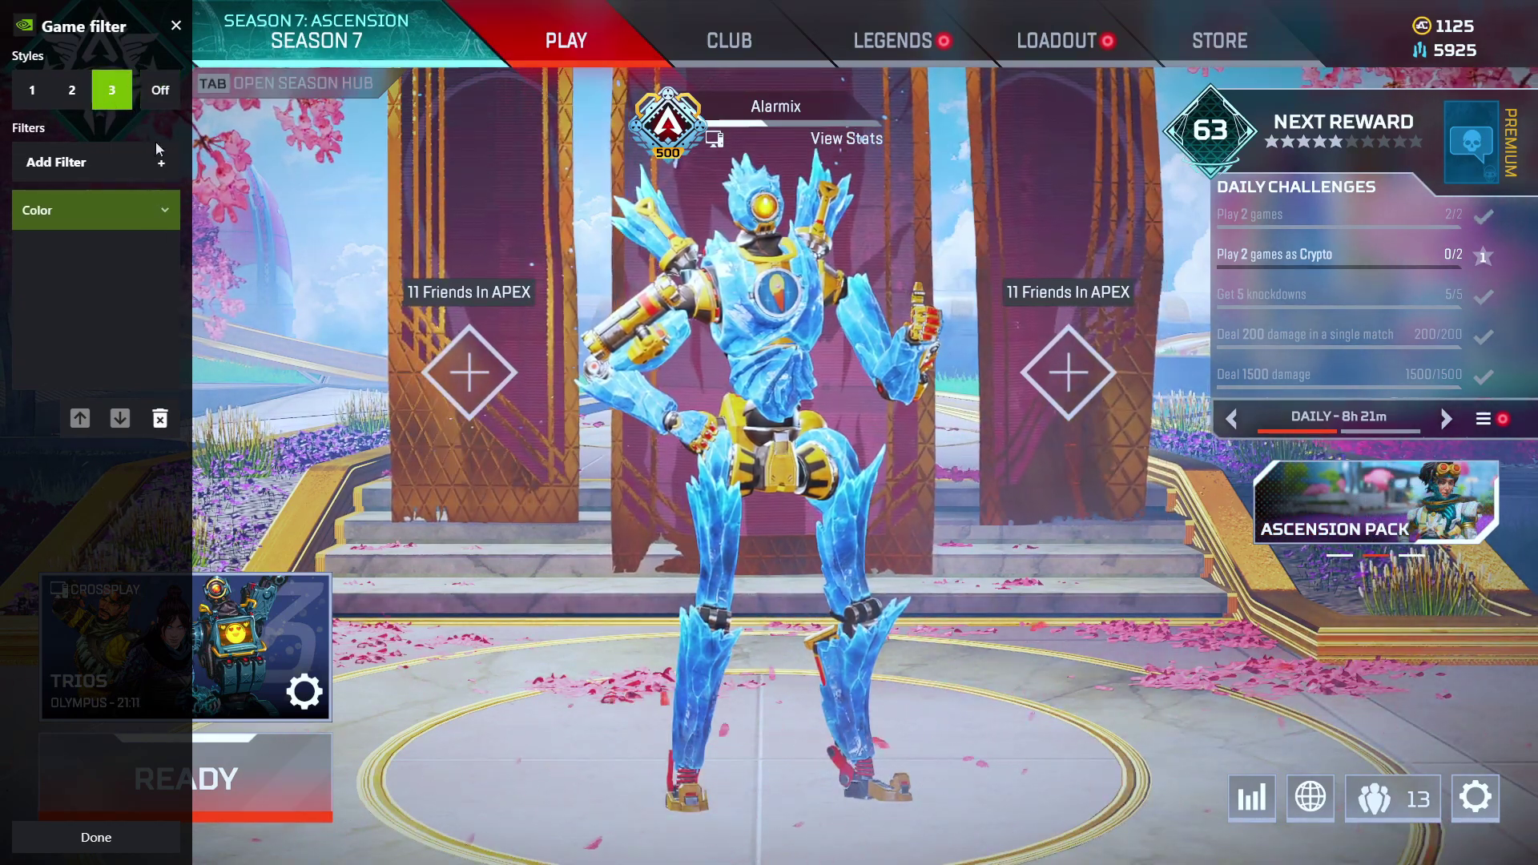
# - Examine the Color filter's parameters and the list of other filters that can be added, and close the list
pyautogui.click(165, 213)
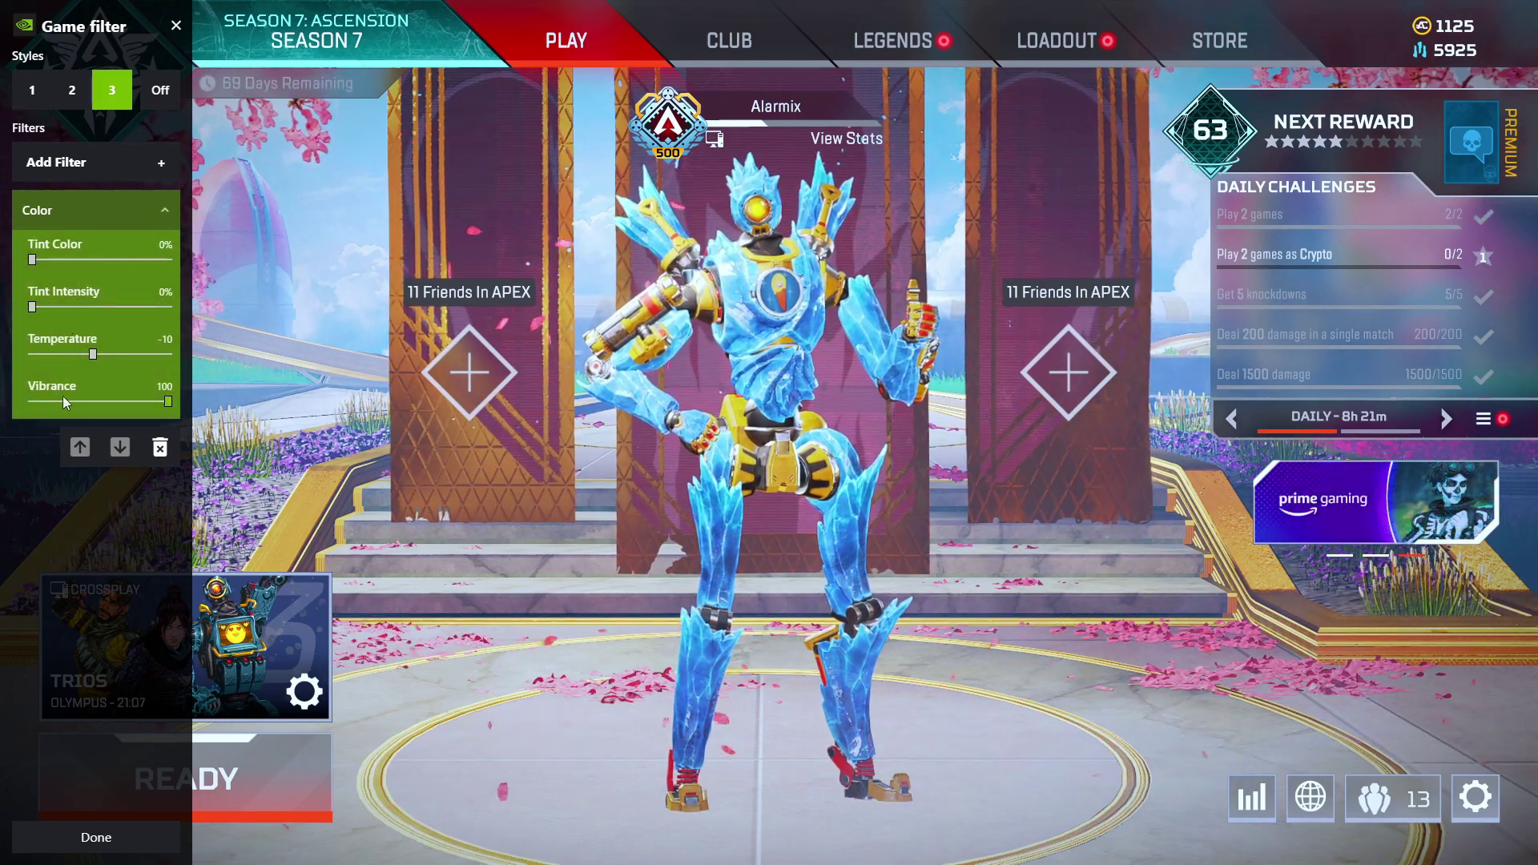
pyautogui.click(164, 204)
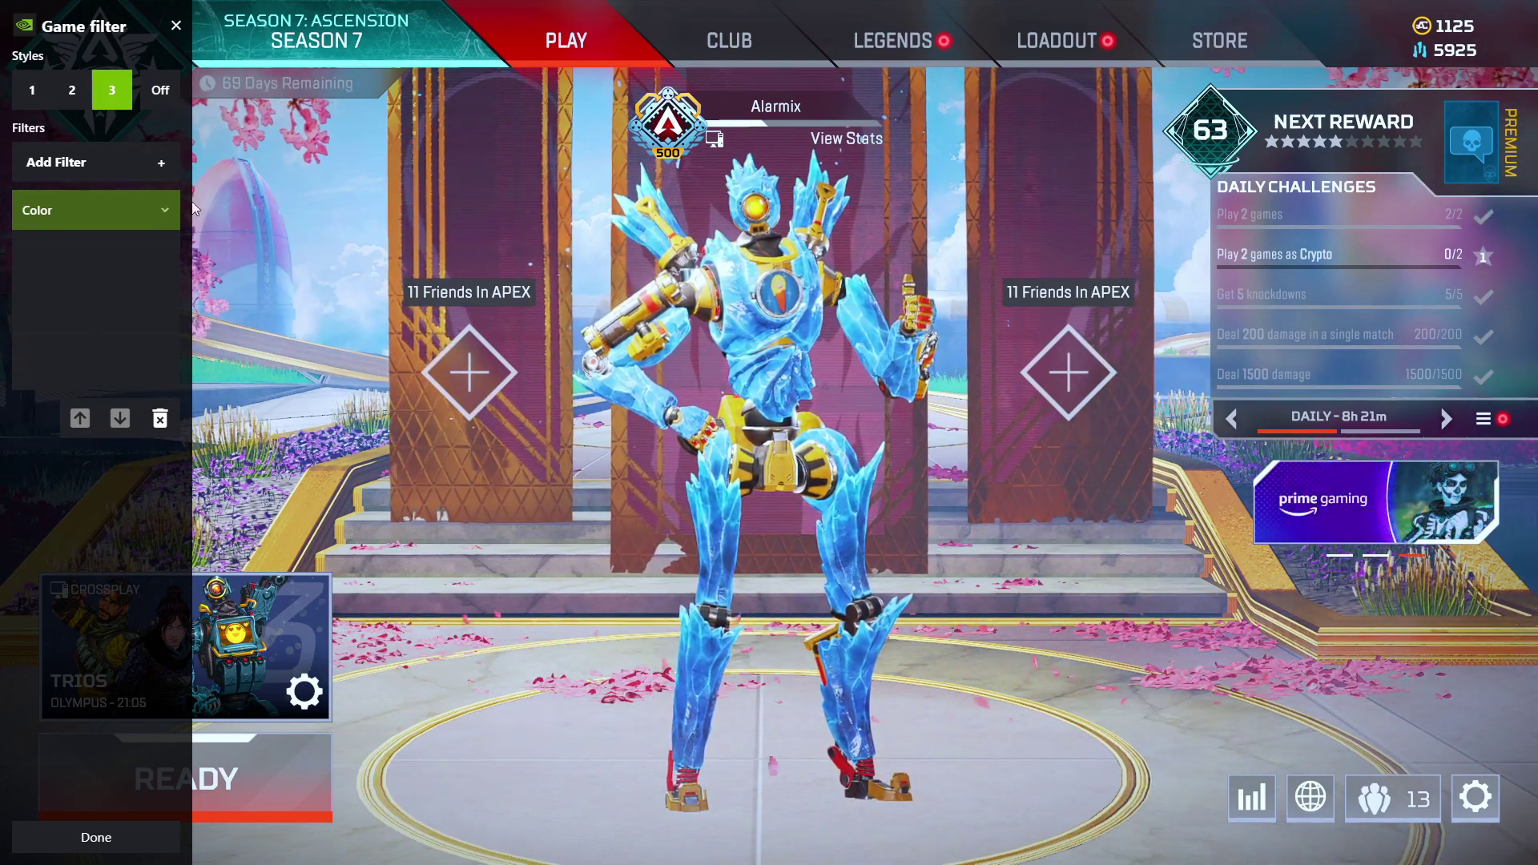
pyautogui.click(166, 211)
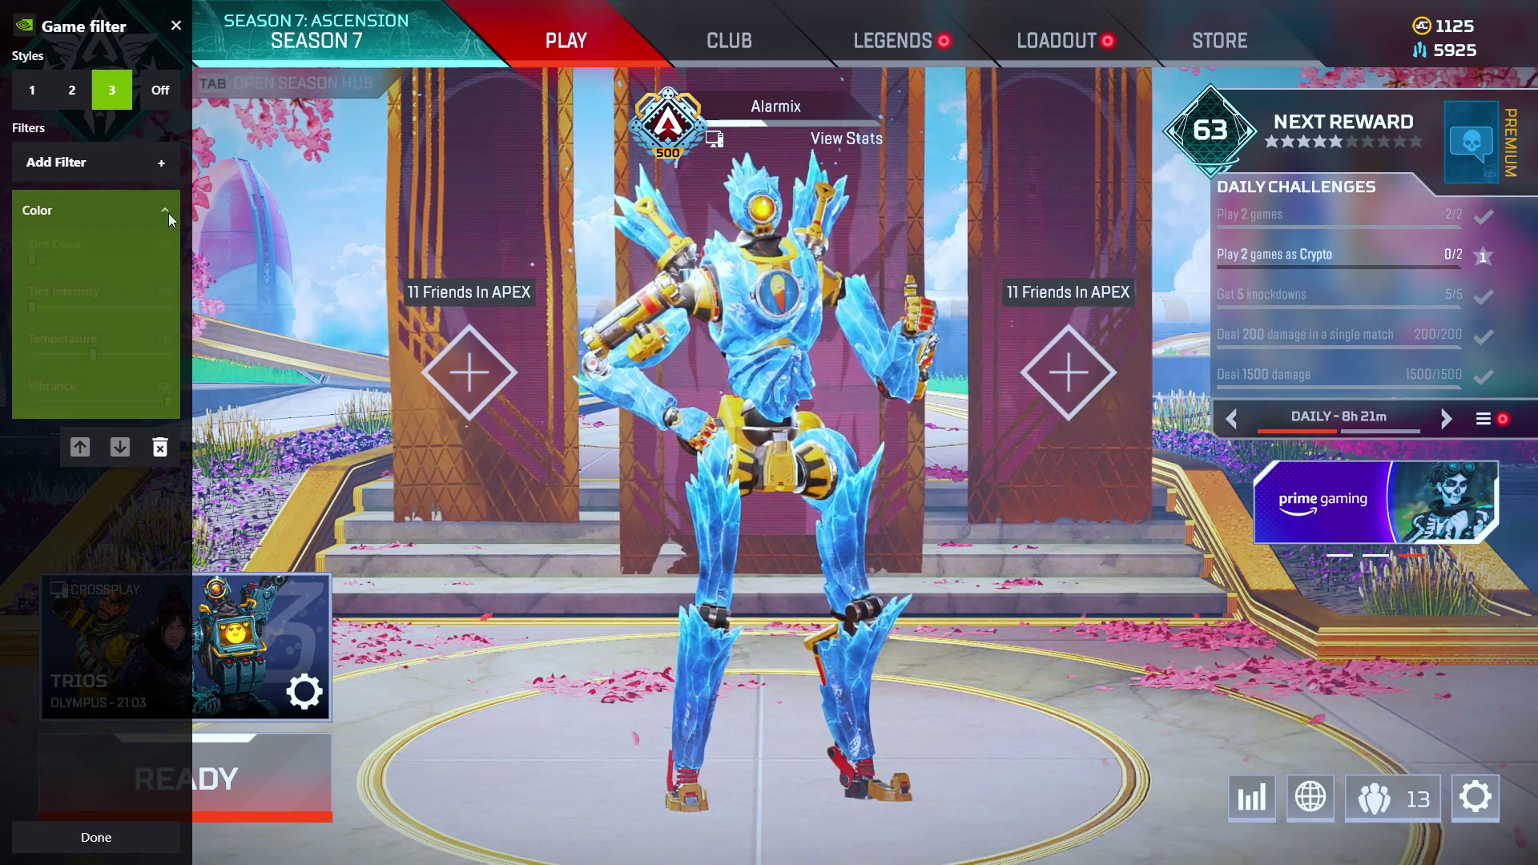
pyautogui.click(160, 163)
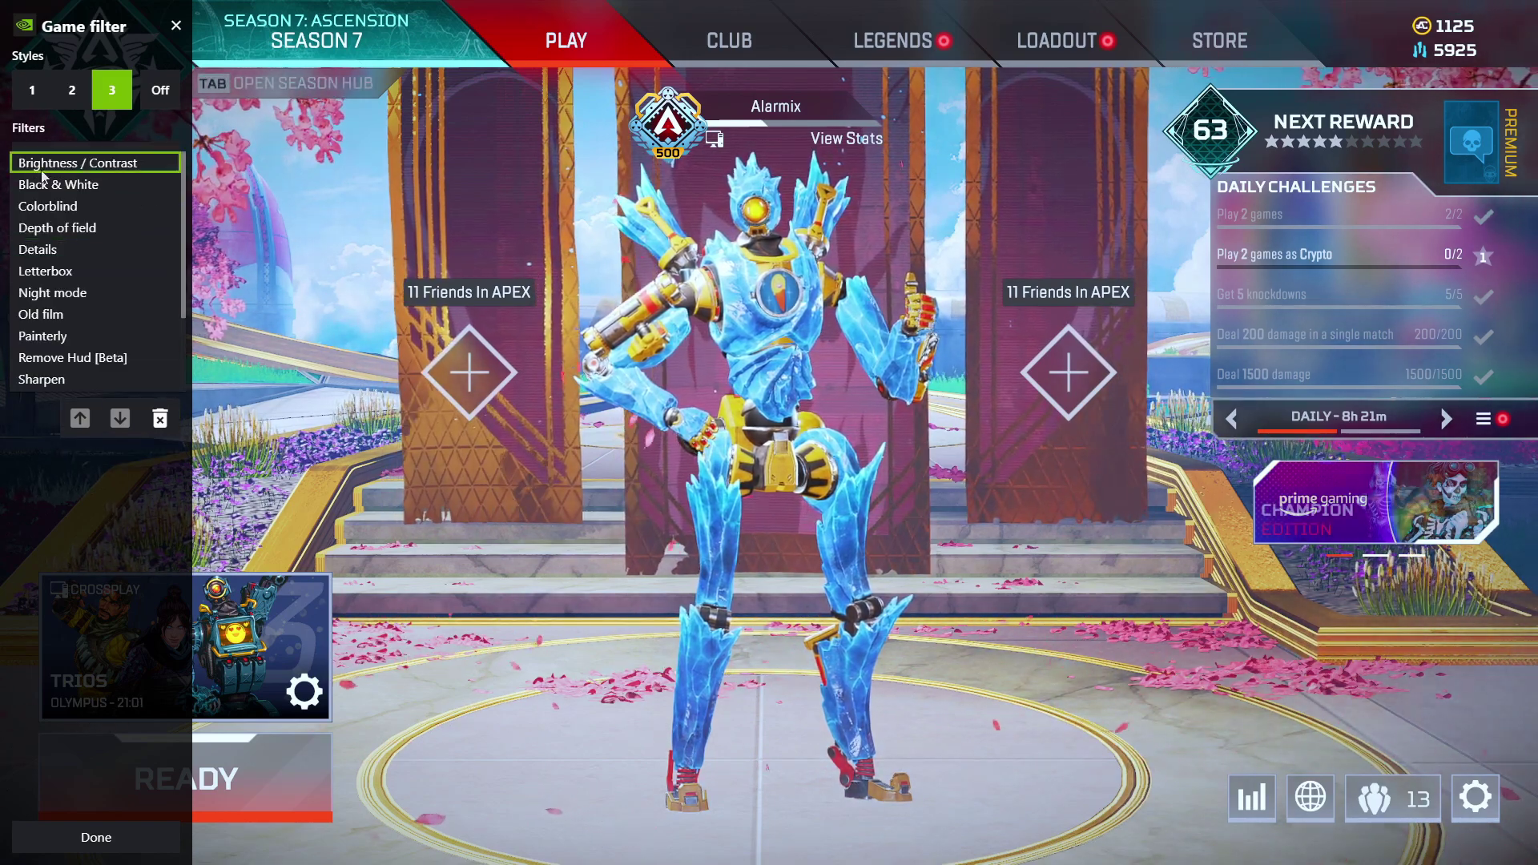
pyautogui.scroll(-3, 34, 356)
pyautogui.scroll(3, 96, 336)
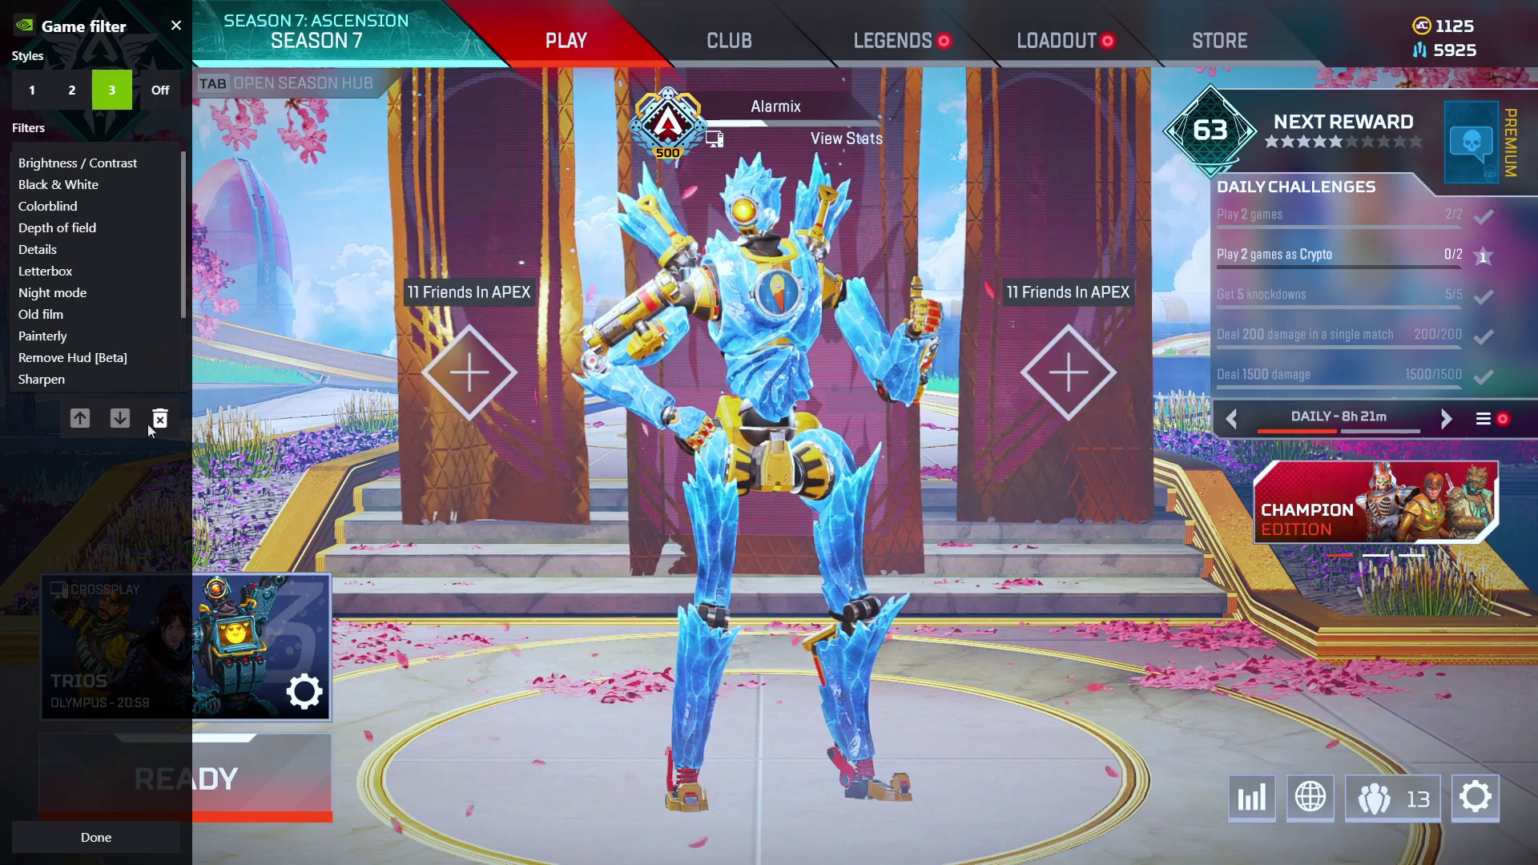
pyautogui.click(51, 488)
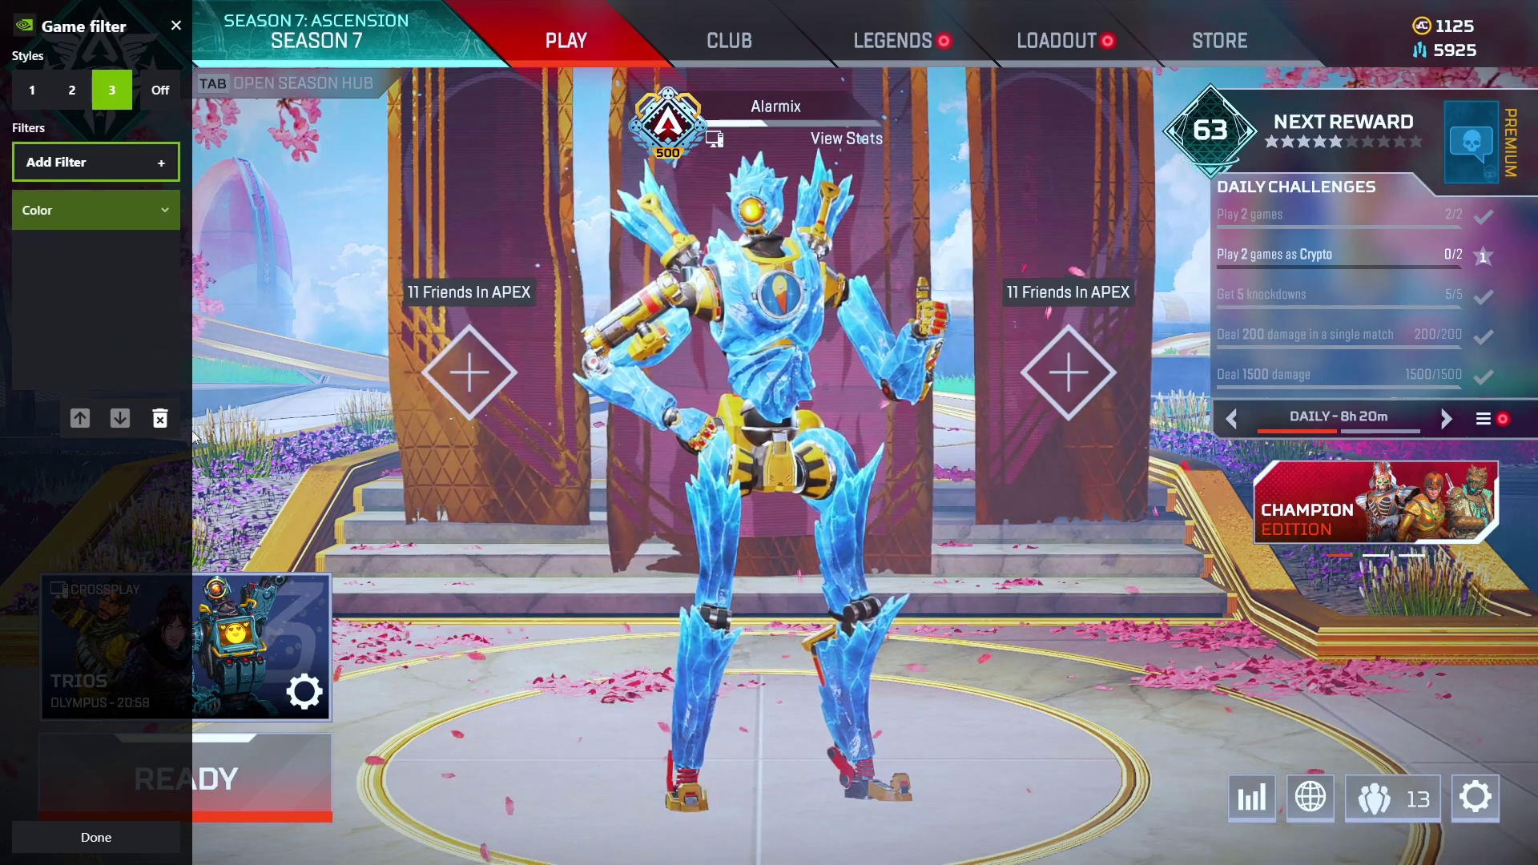
# - Set the Color filter's Temperature to -11.6 and Vibrance to 100, and close the game filter and the overlay
pyautogui.click(166, 211)
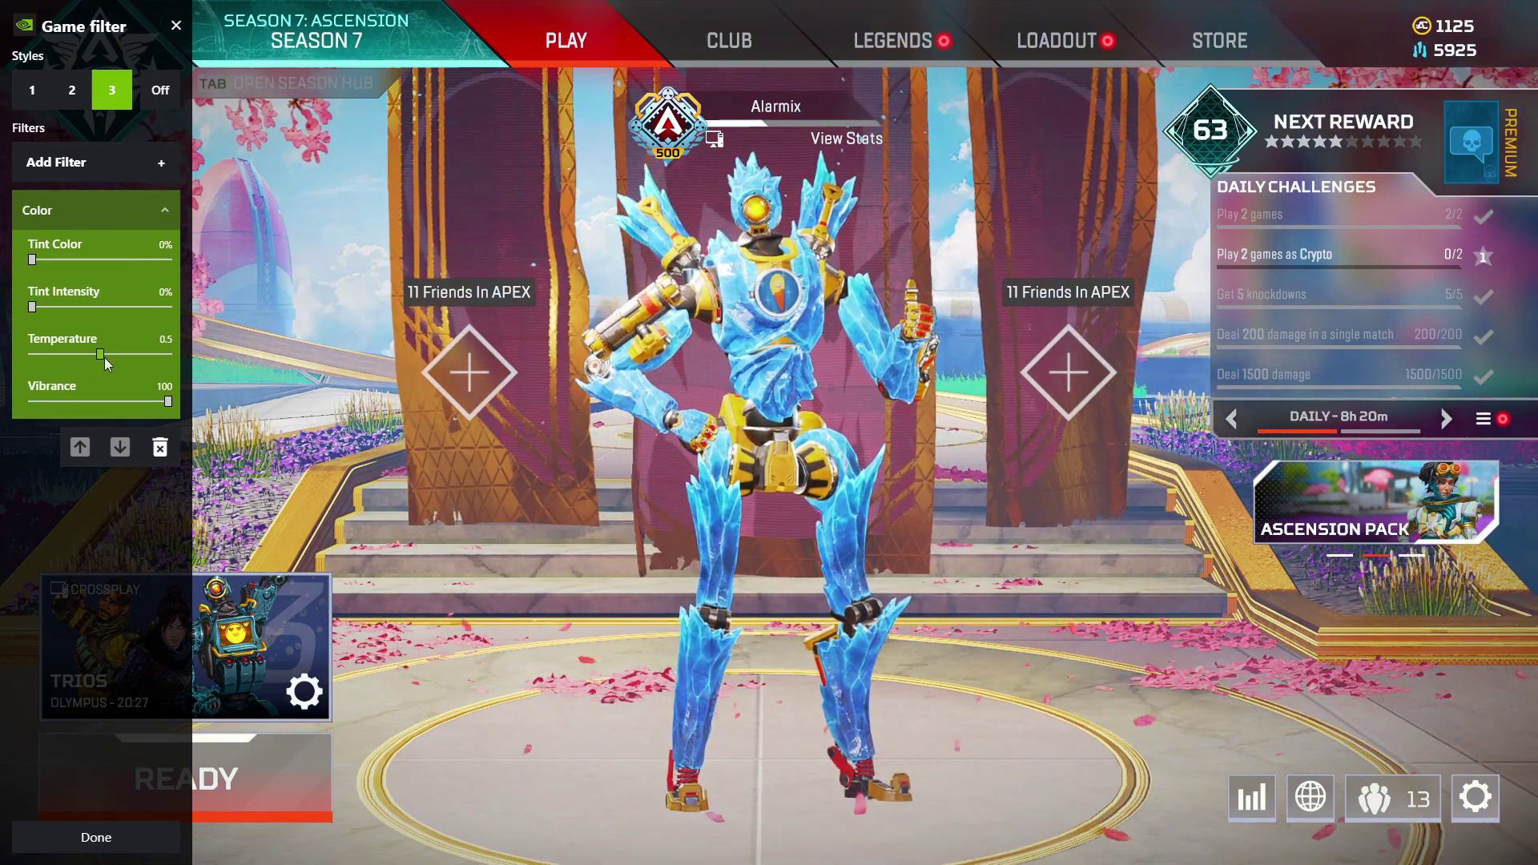
pyautogui.moveTo(104, 357); pyautogui.dragTo(99, 351)
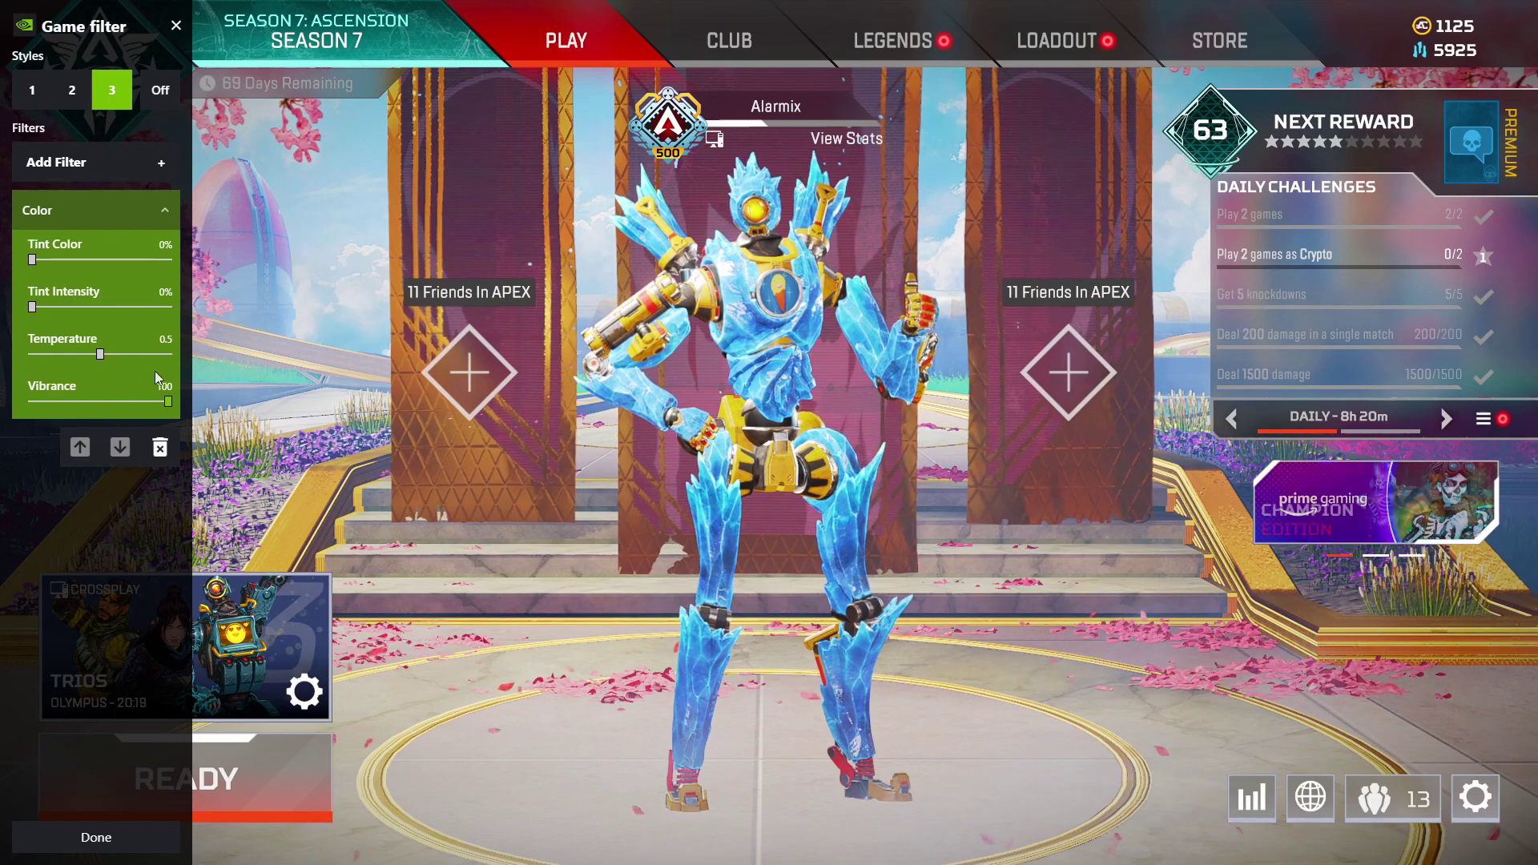
pyautogui.click(93, 356)
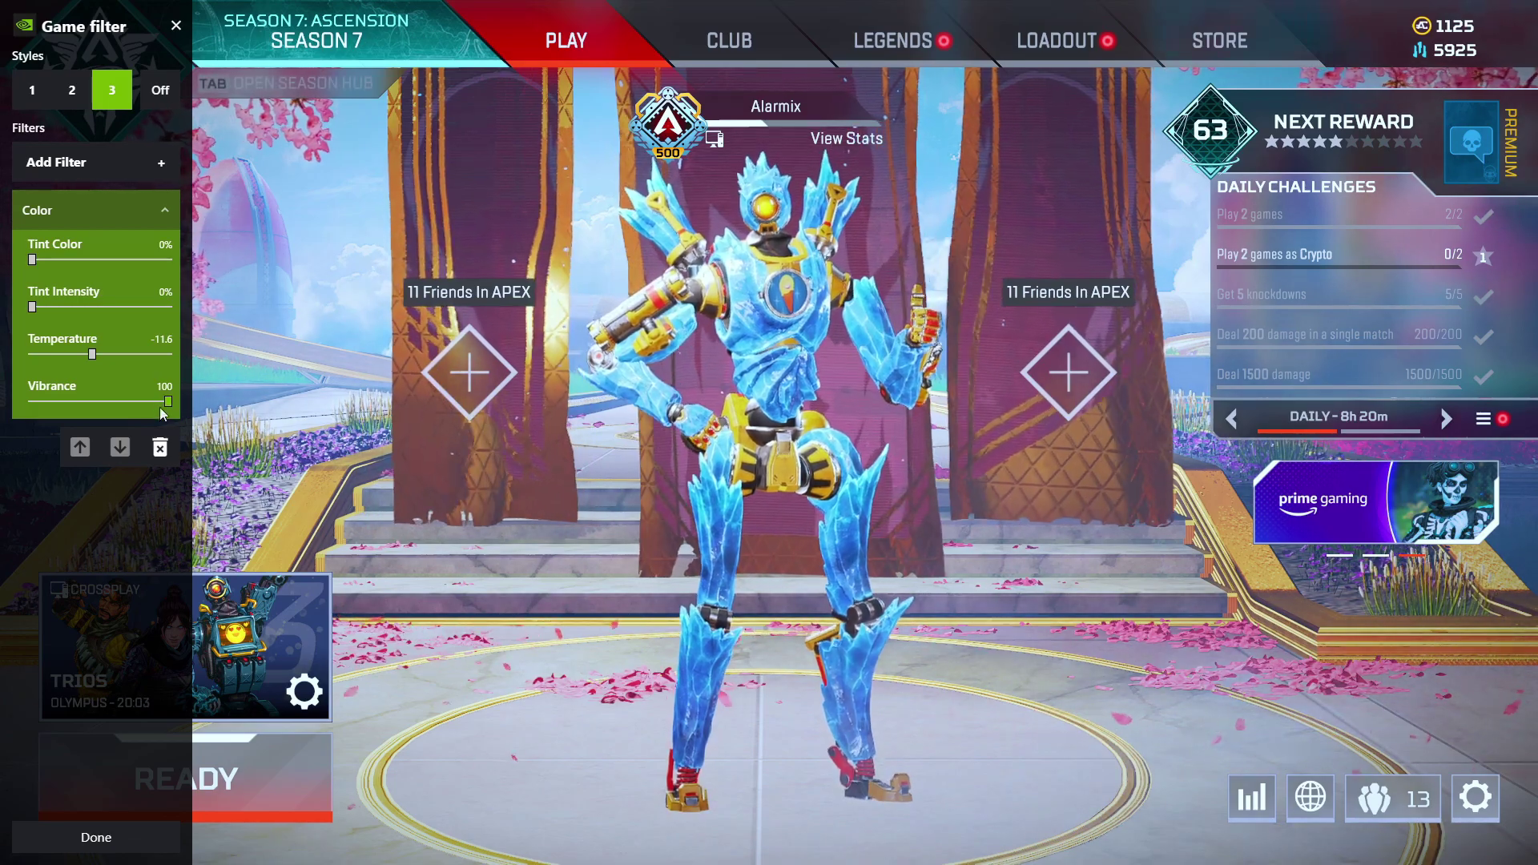
pyautogui.moveTo(168, 406); pyautogui.dragTo(261, 406)
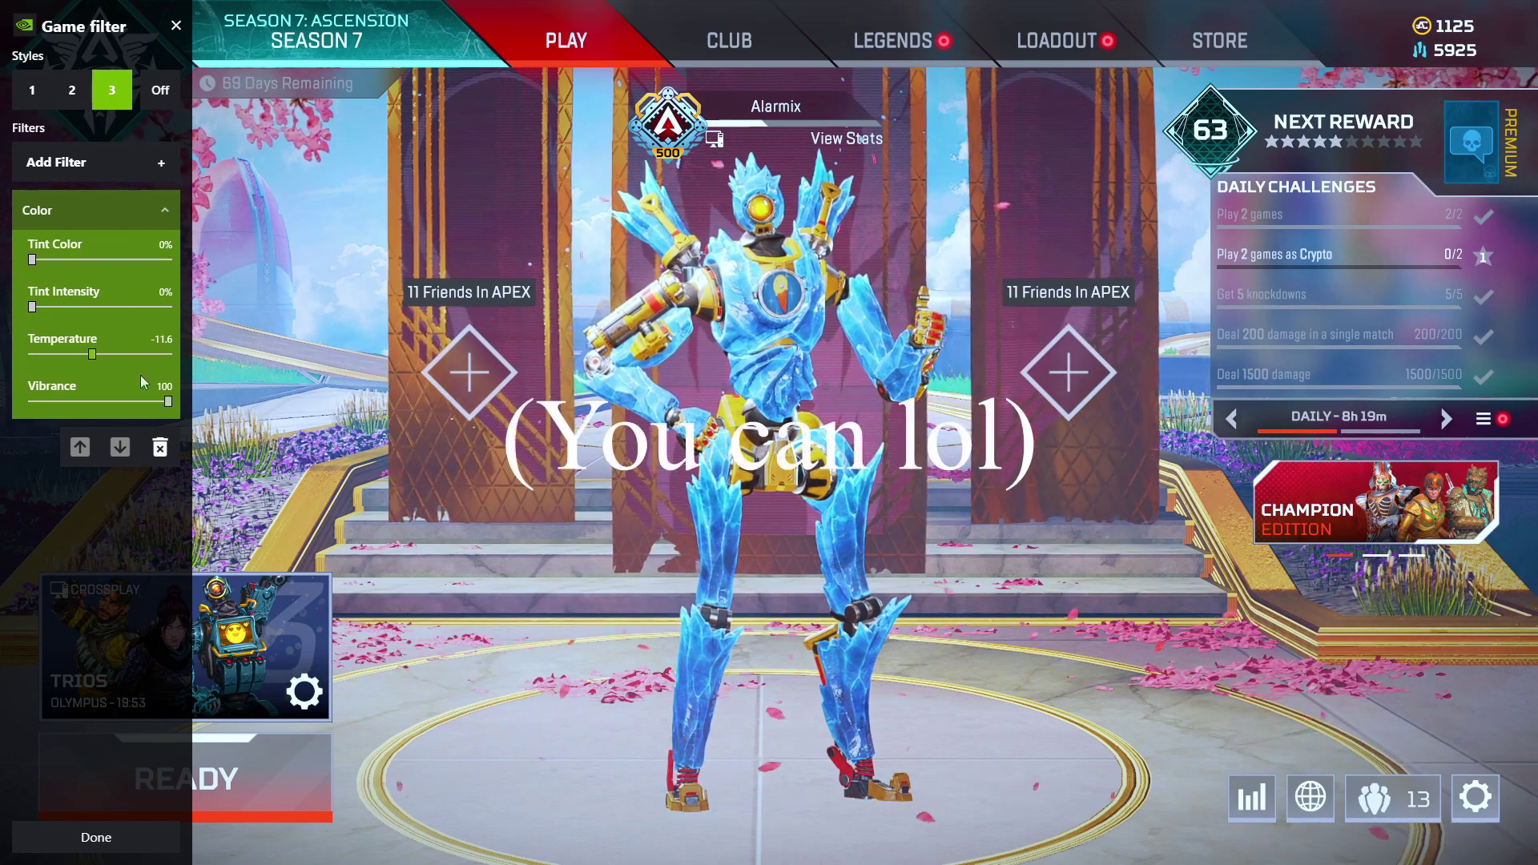
pyautogui.moveTo(168, 402); pyautogui.dragTo(219, 407)
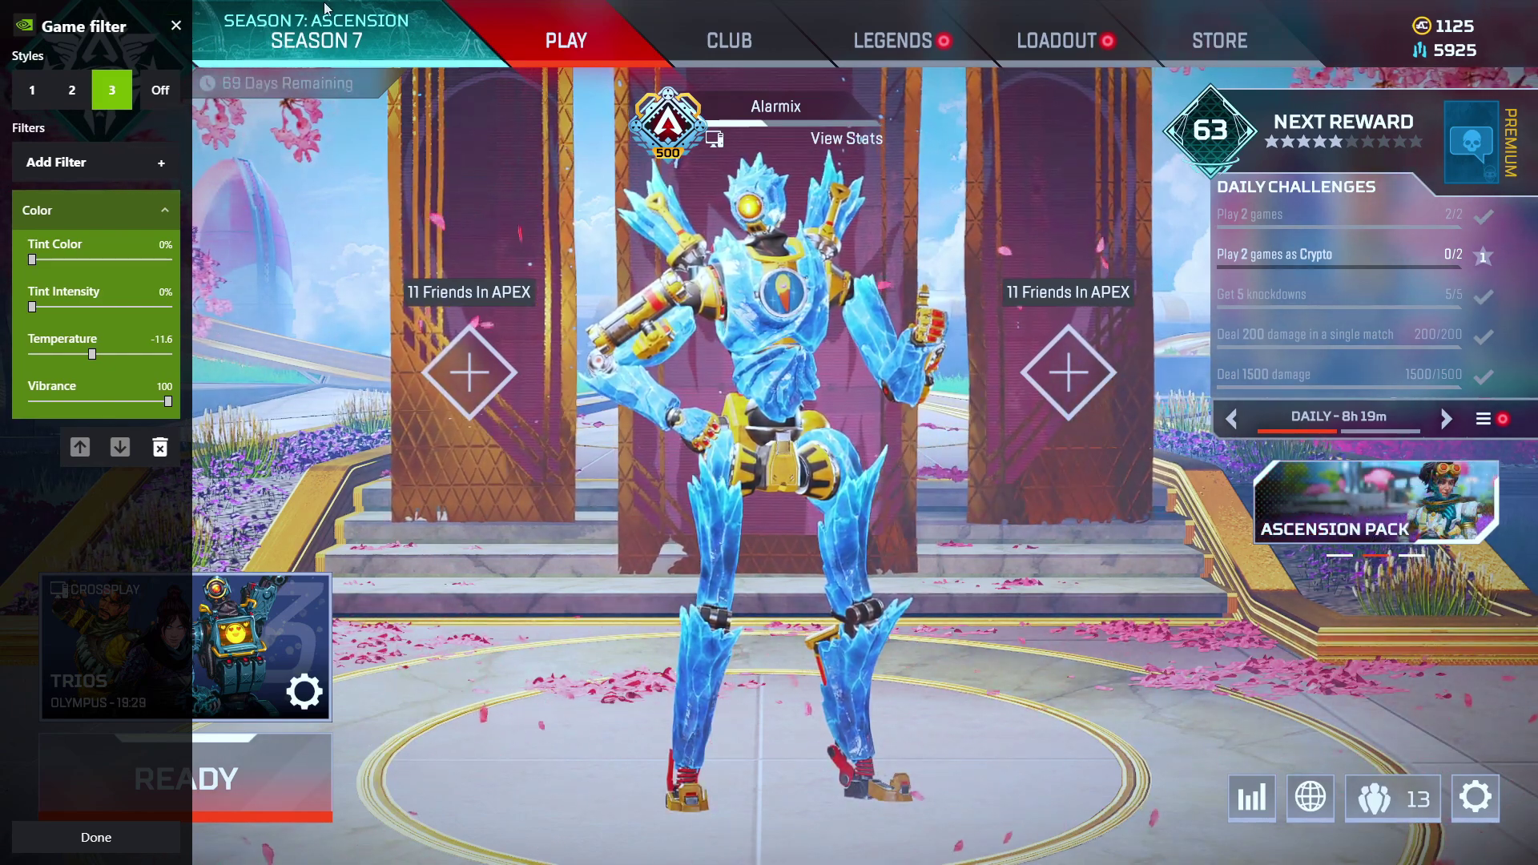
pyautogui.click(176, 30)
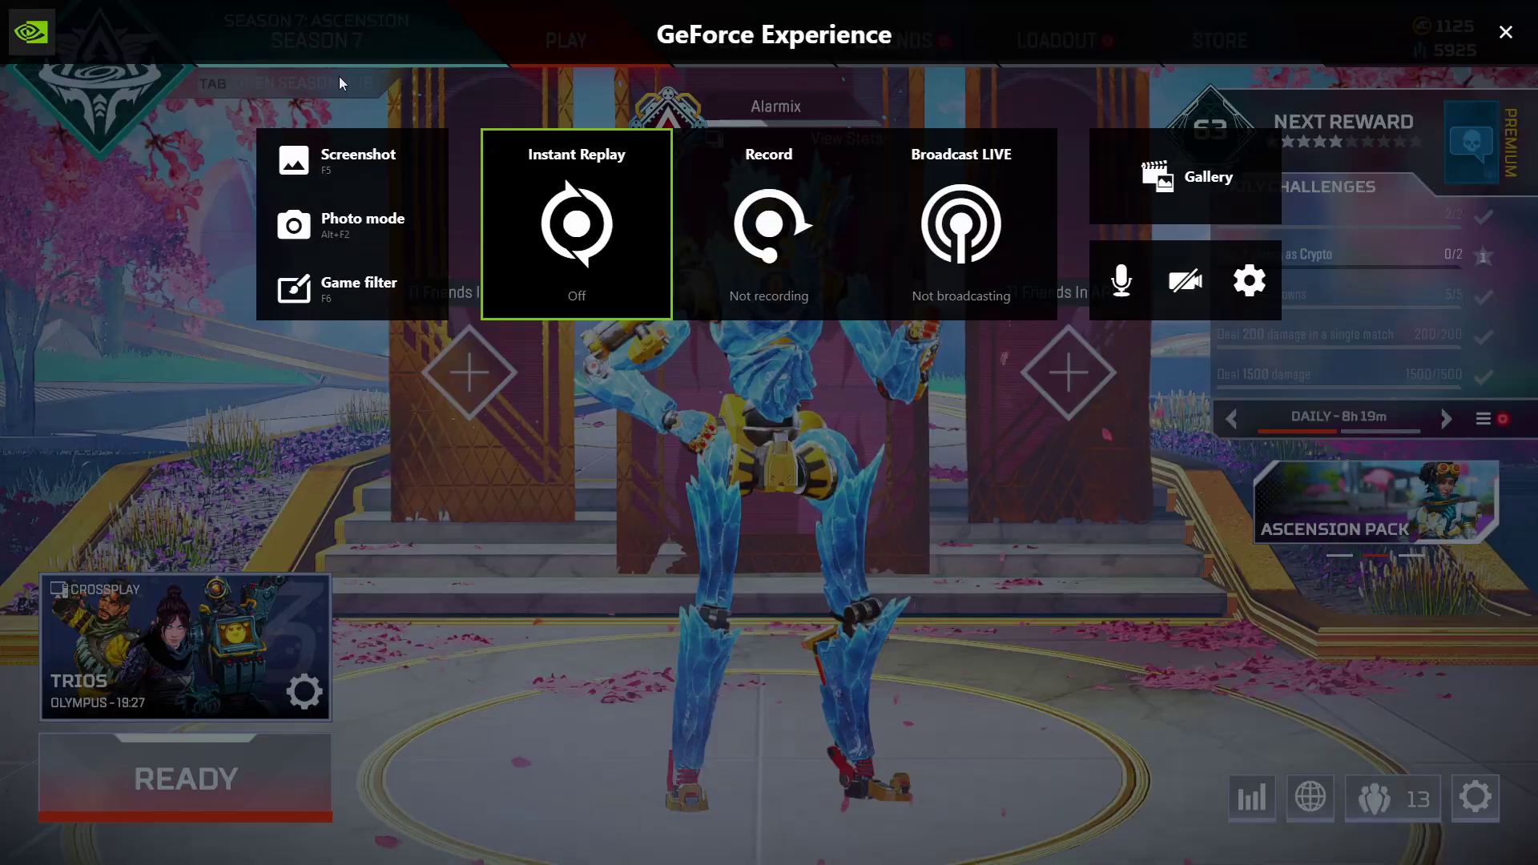
pyautogui.click(589, 390)
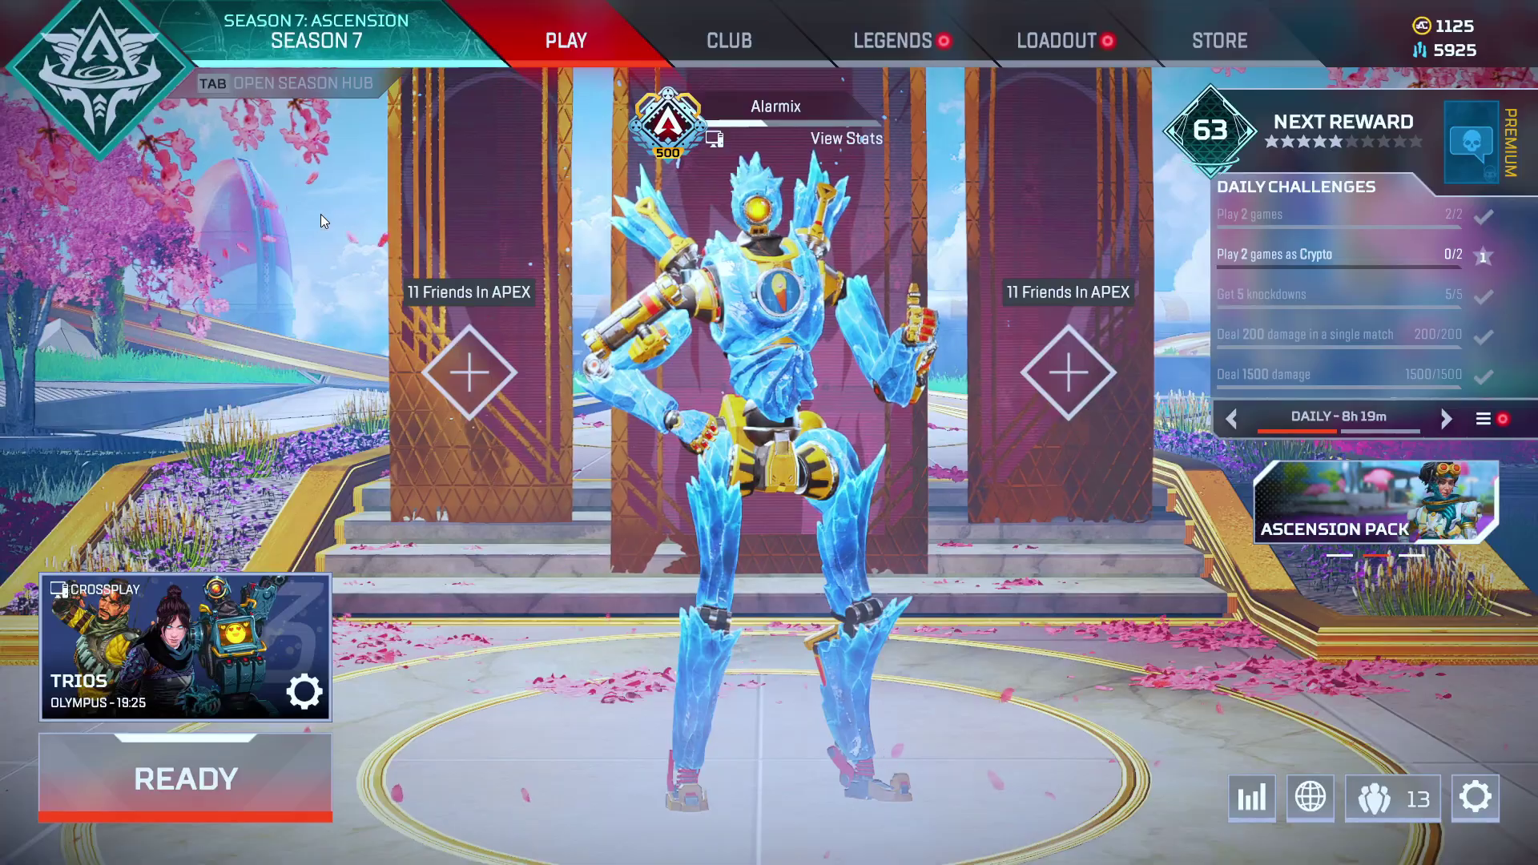